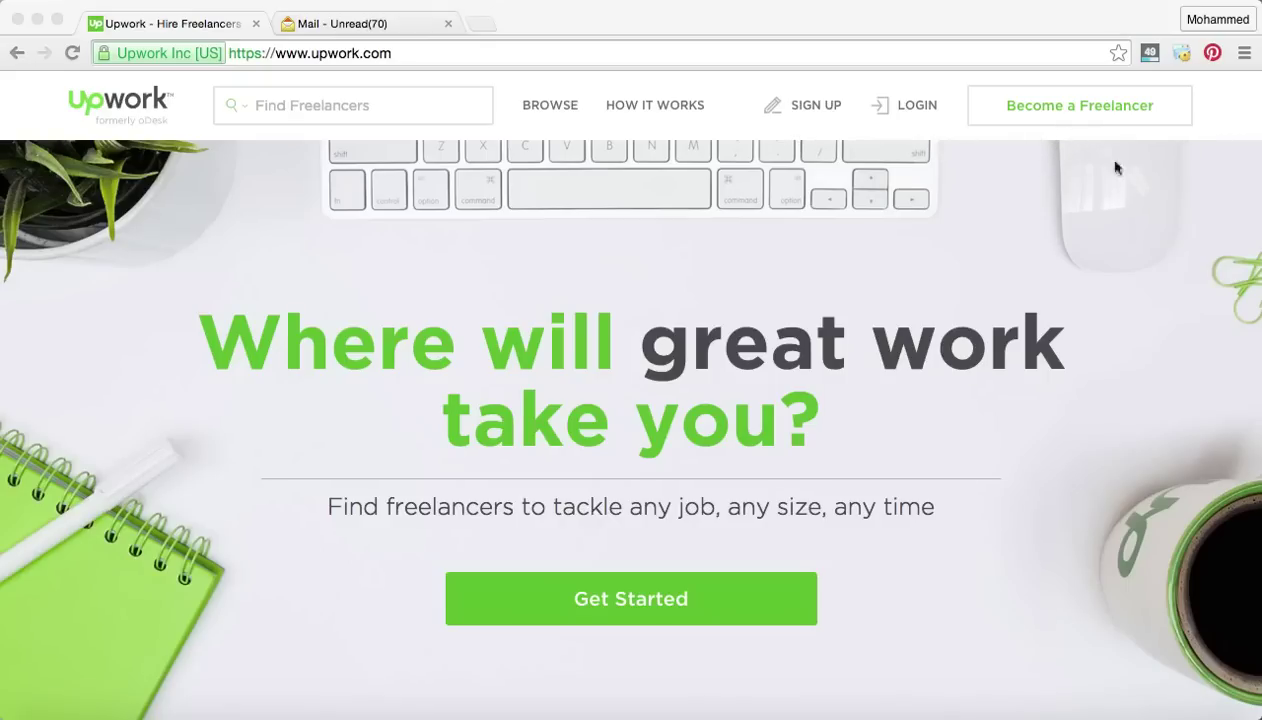
Open Upwork's Create an Account page from the header's Sign Up link.
click(826, 112)
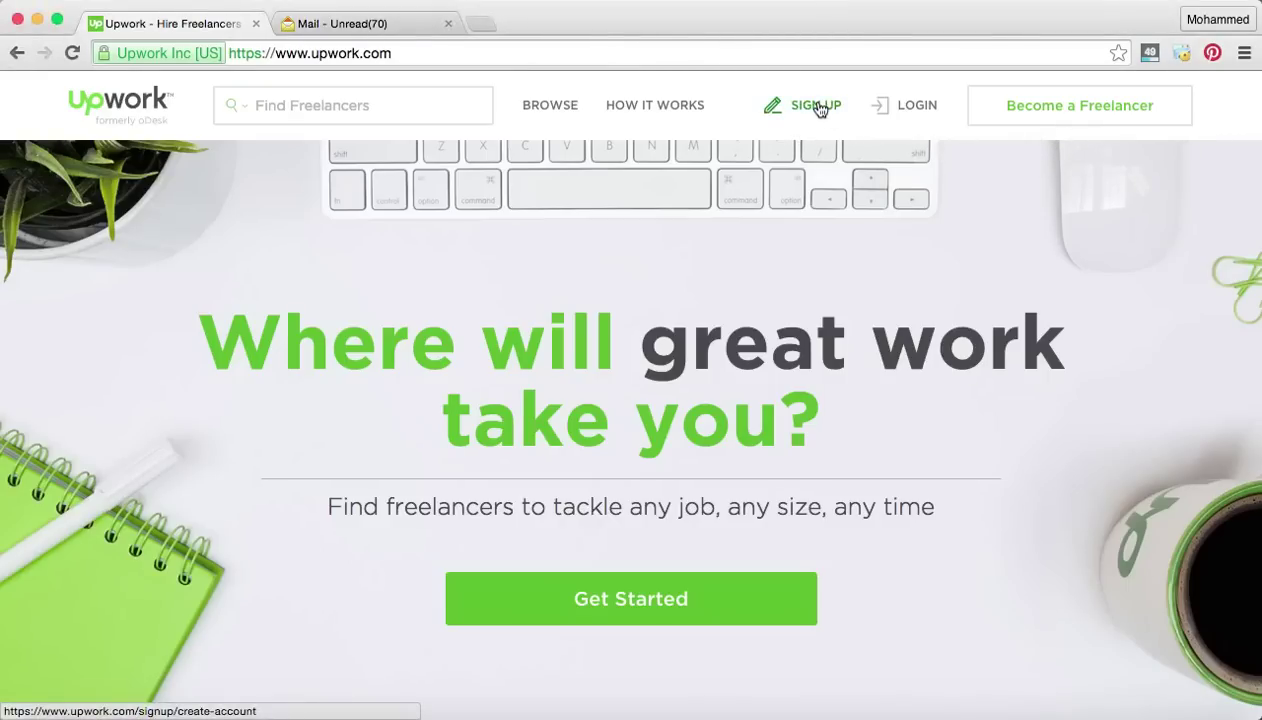
click(816, 106)
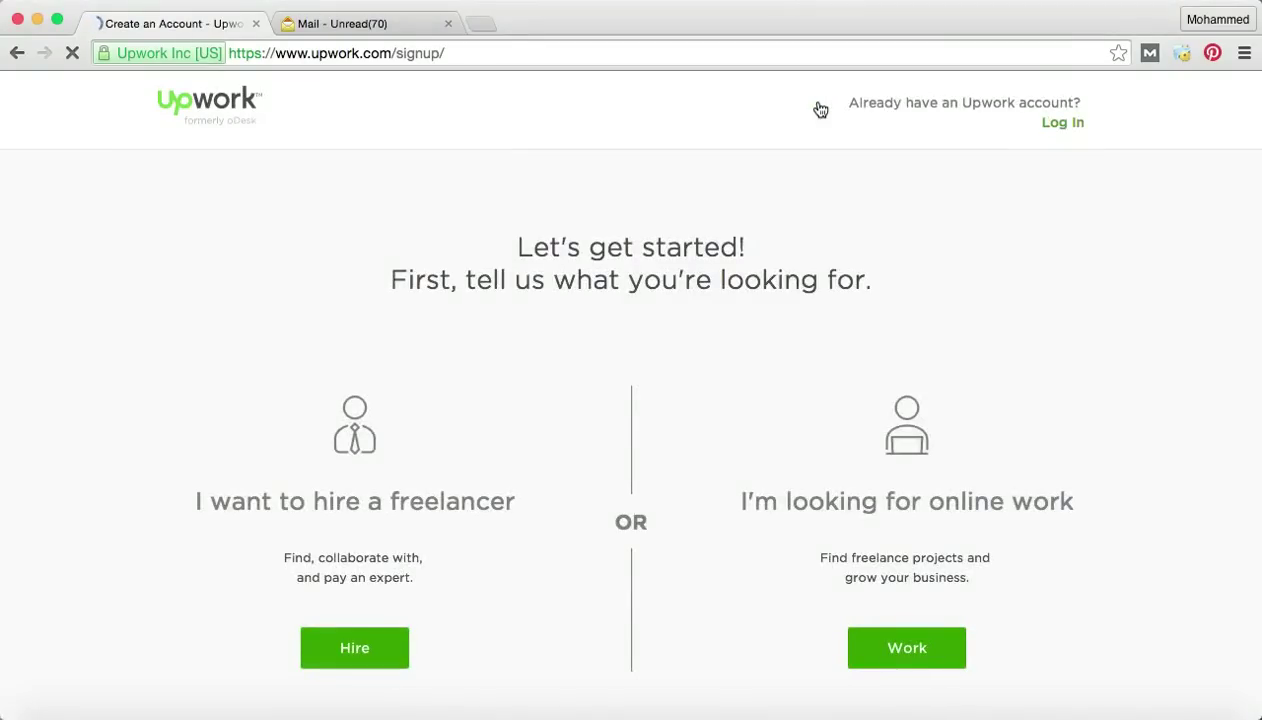
scroll(676, 228, down, 2)
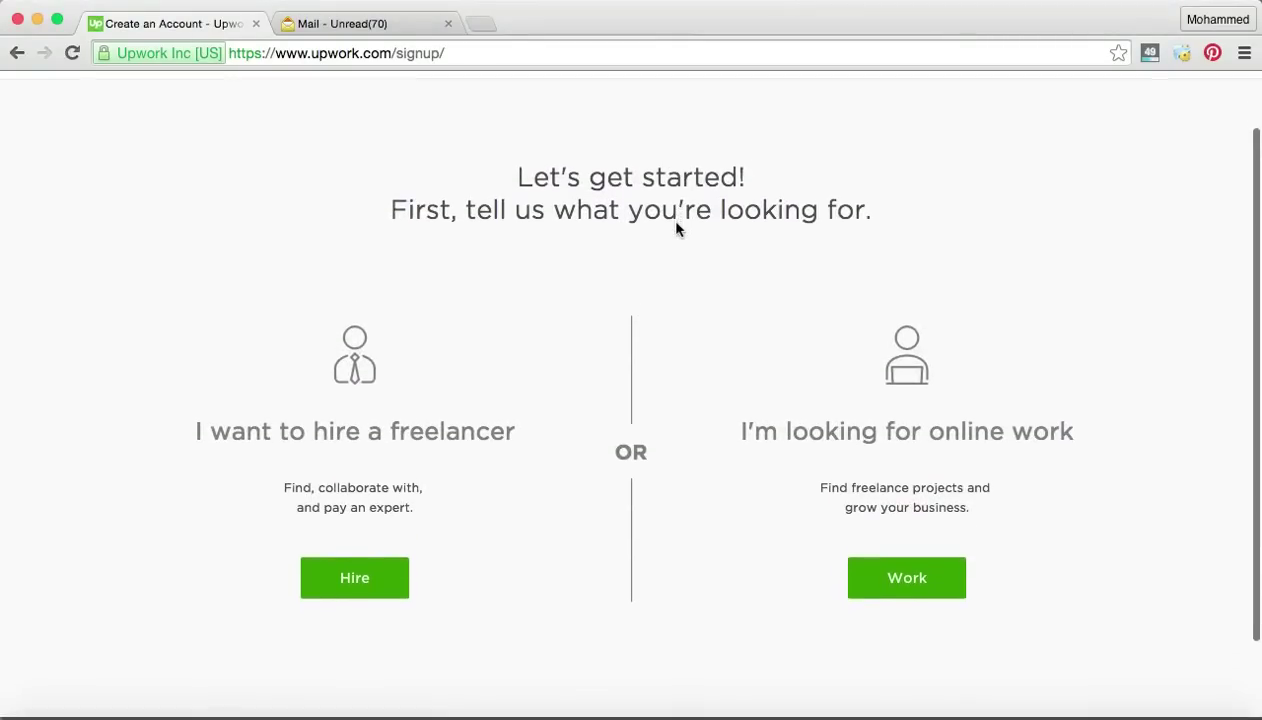
scroll(676, 228, down, 1)
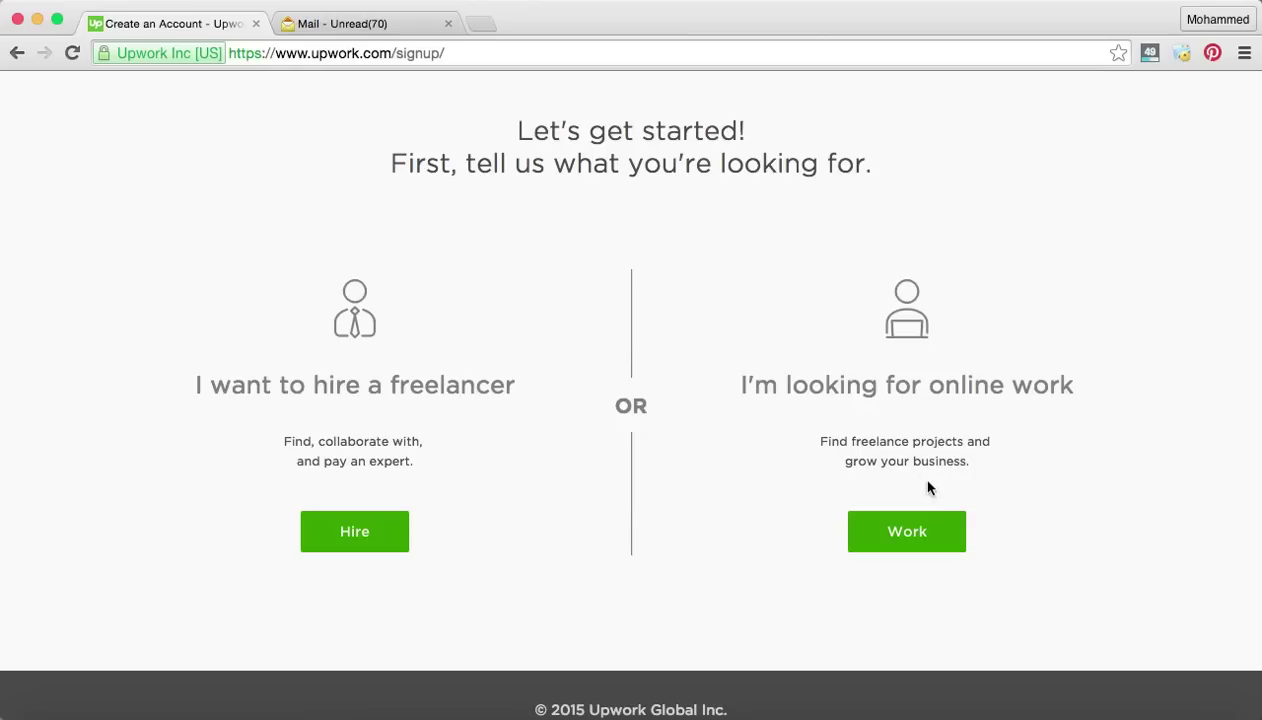
Sign up to find work and enter the freelancer's first name, last name and e-mail address.
click(932, 553)
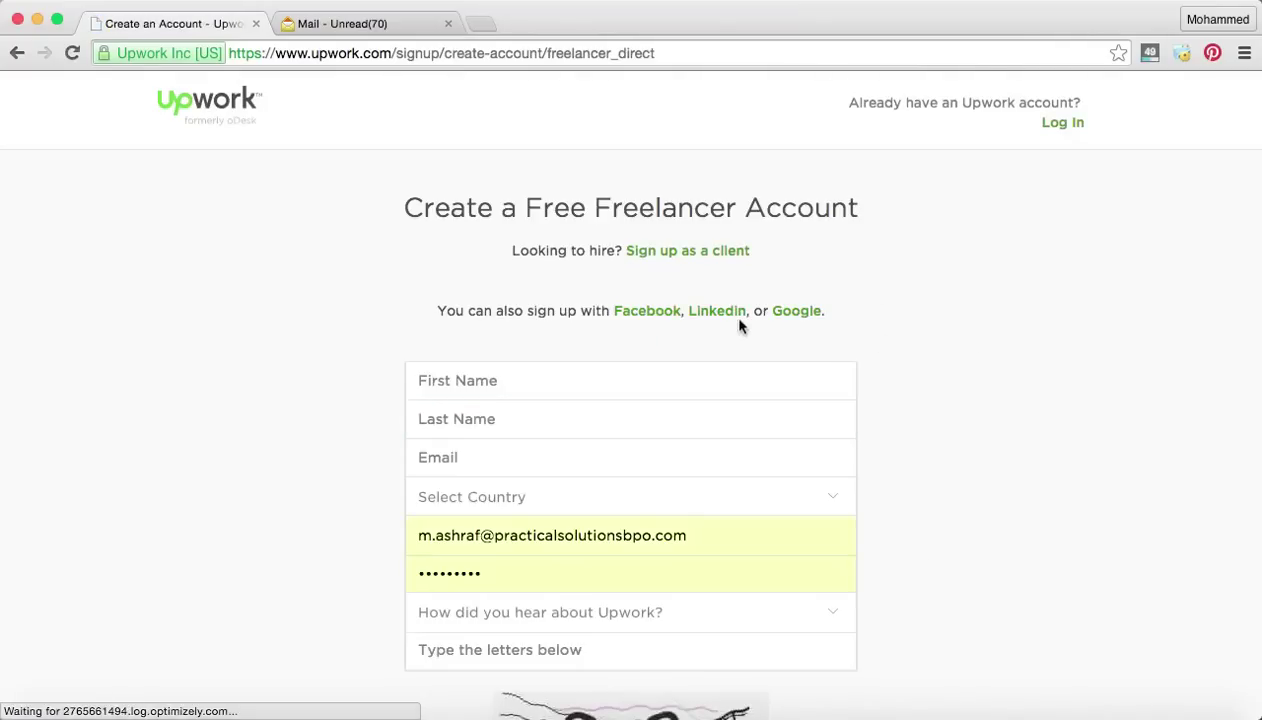
click(640, 352)
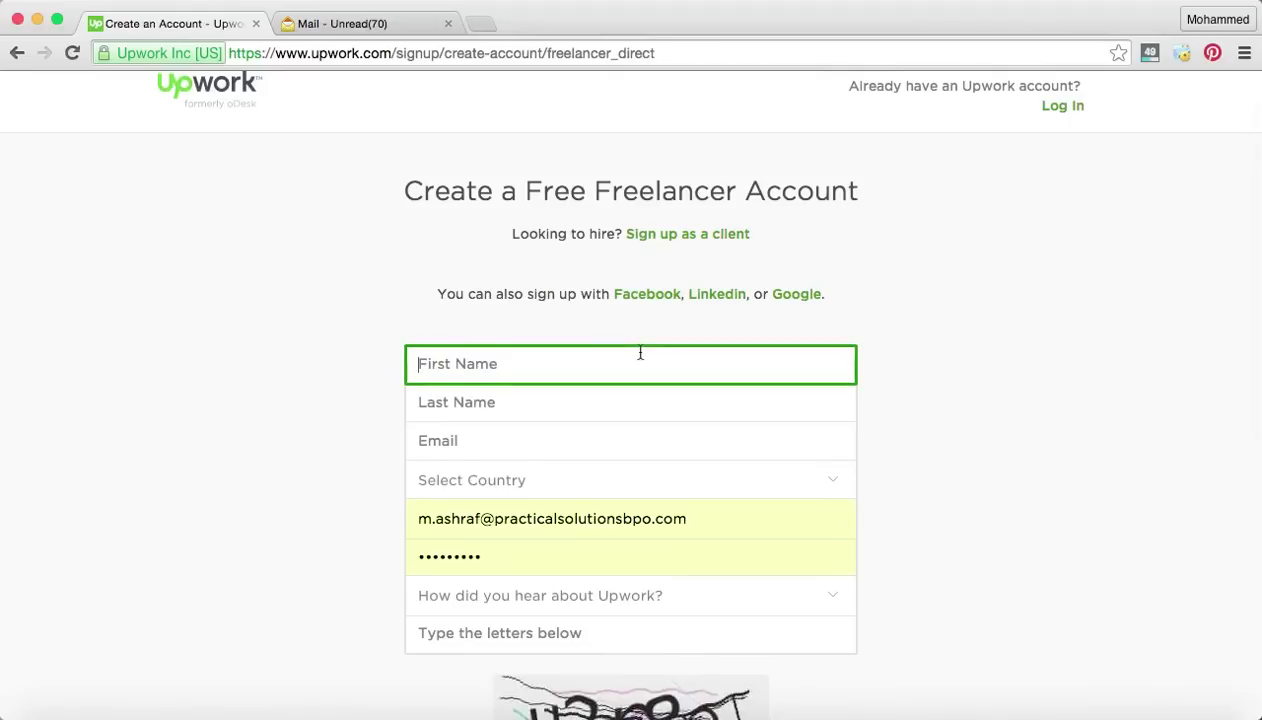
click(530, 402)
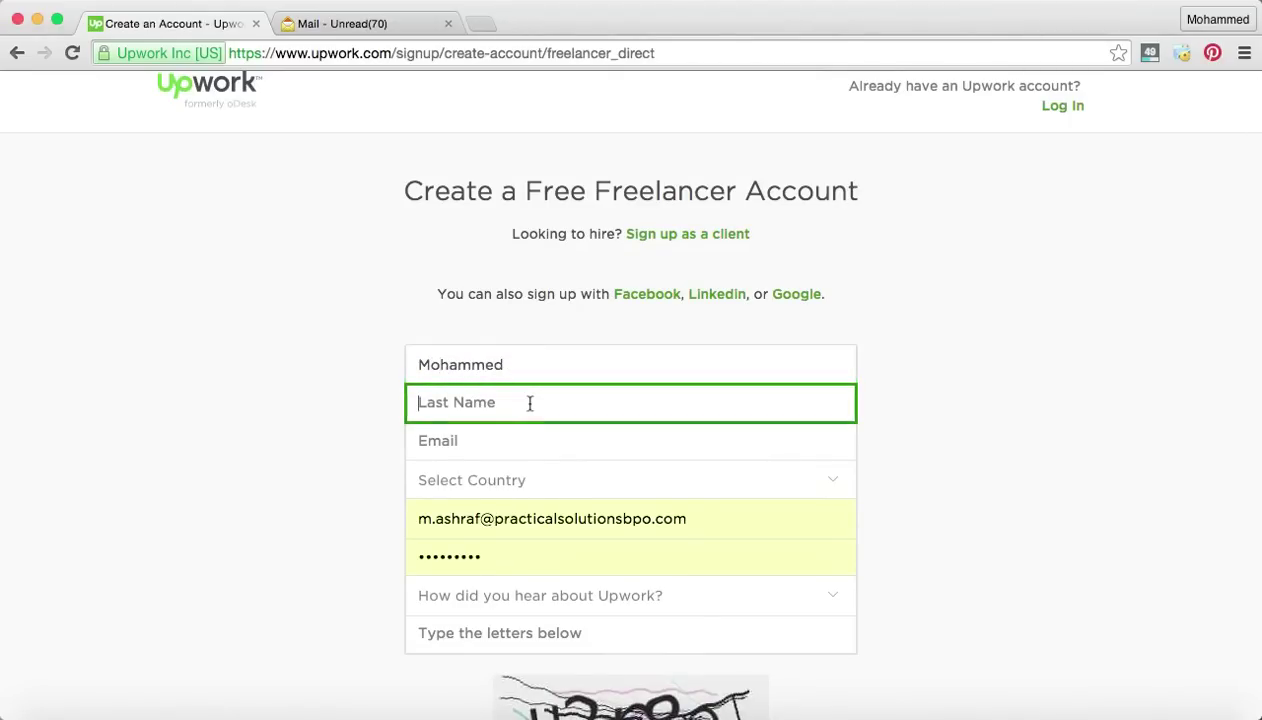
click(468, 445)
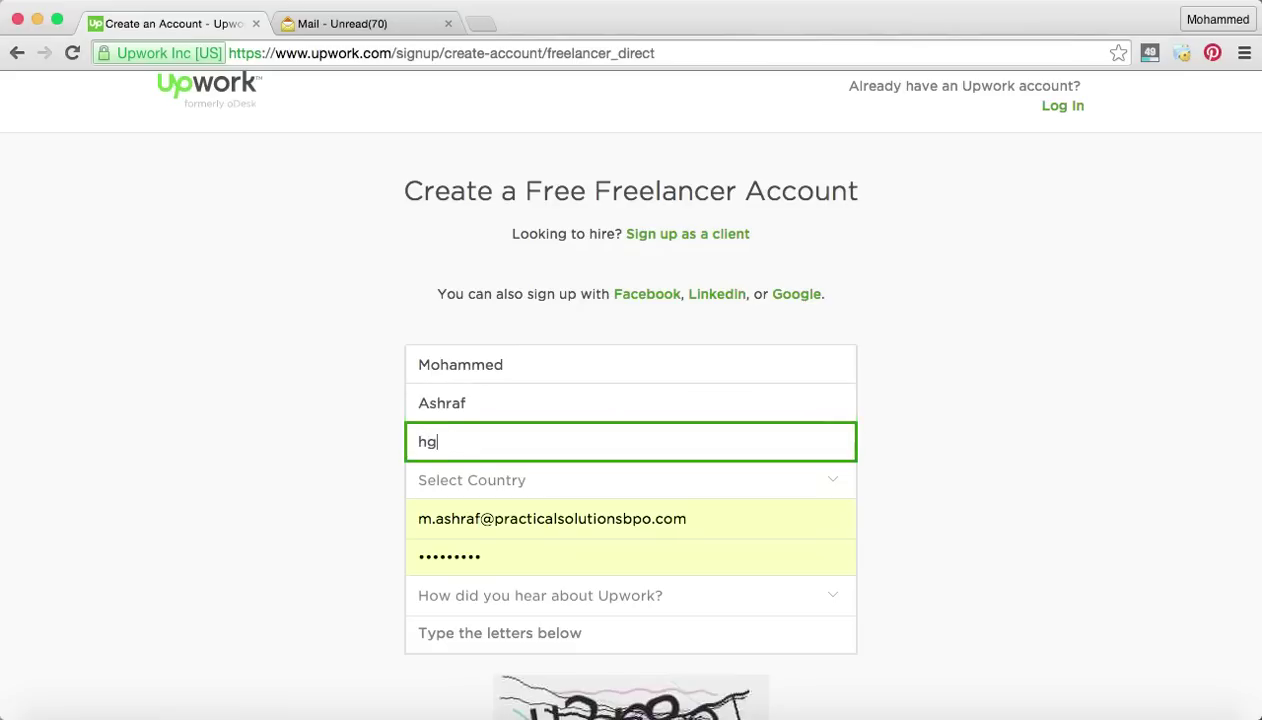
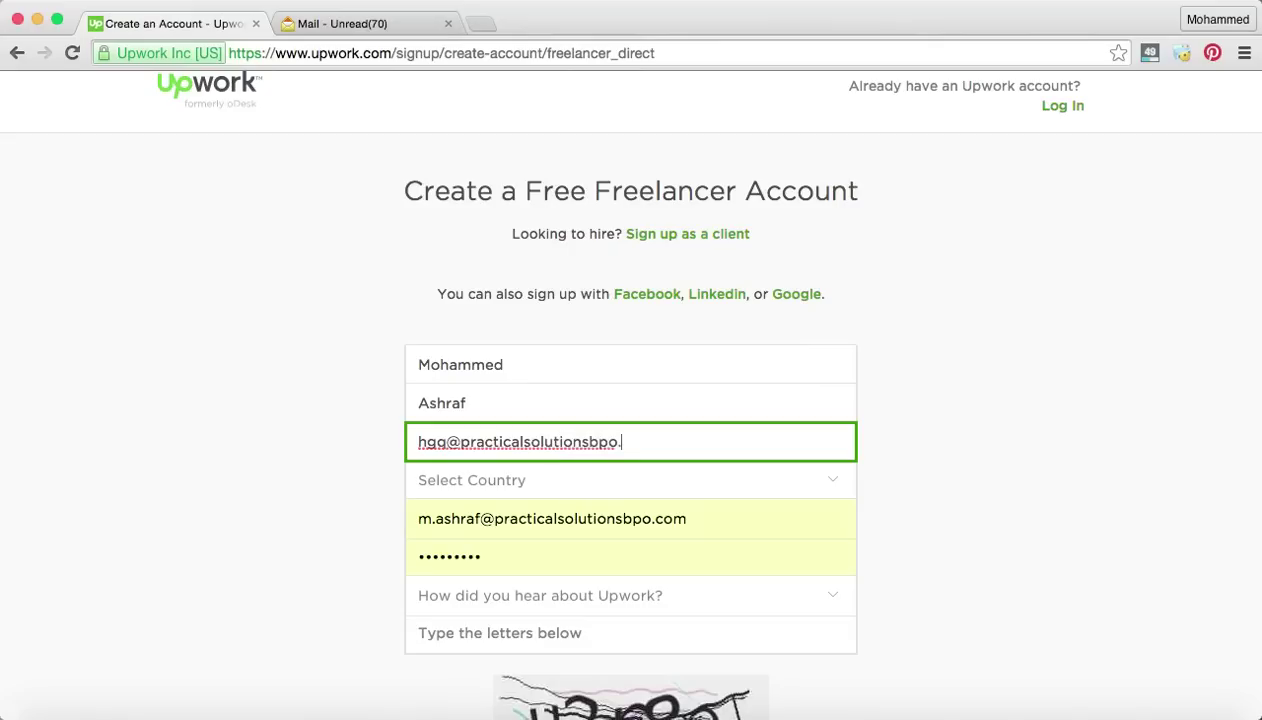
Set the signup form's country to Egypt.
click(478, 494)
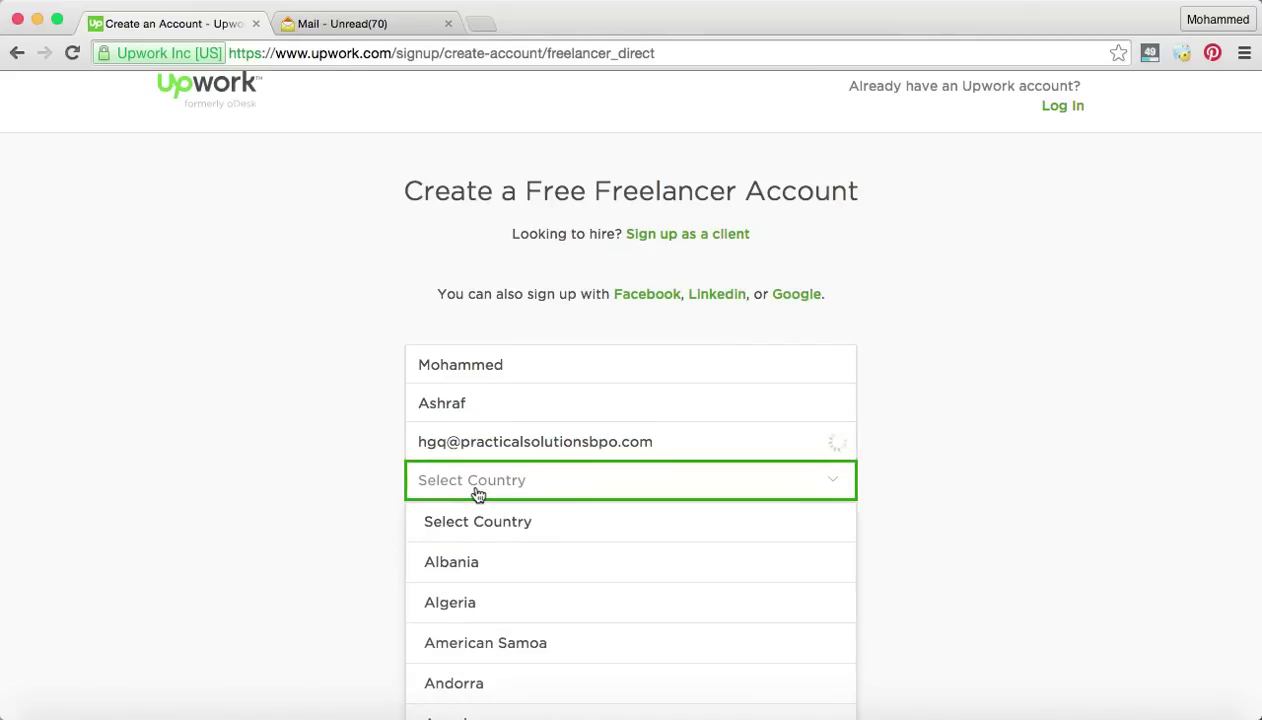
key(e)
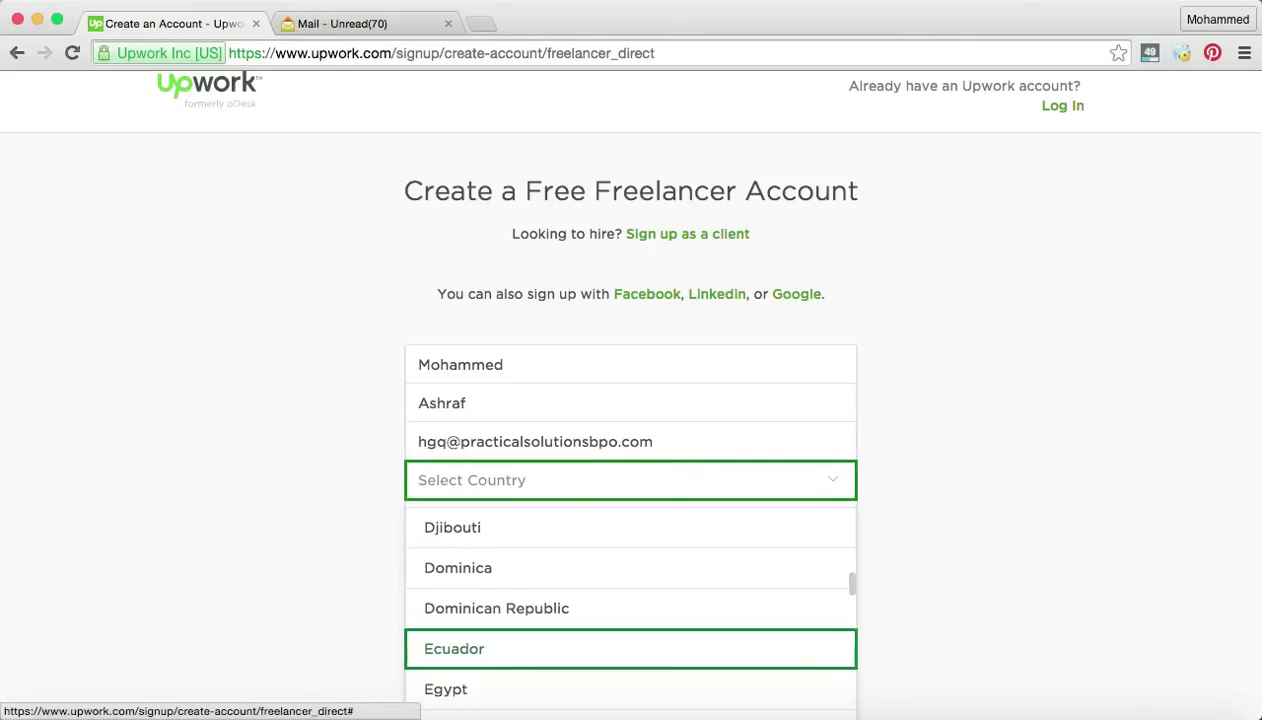
key(Down)
key(Return)
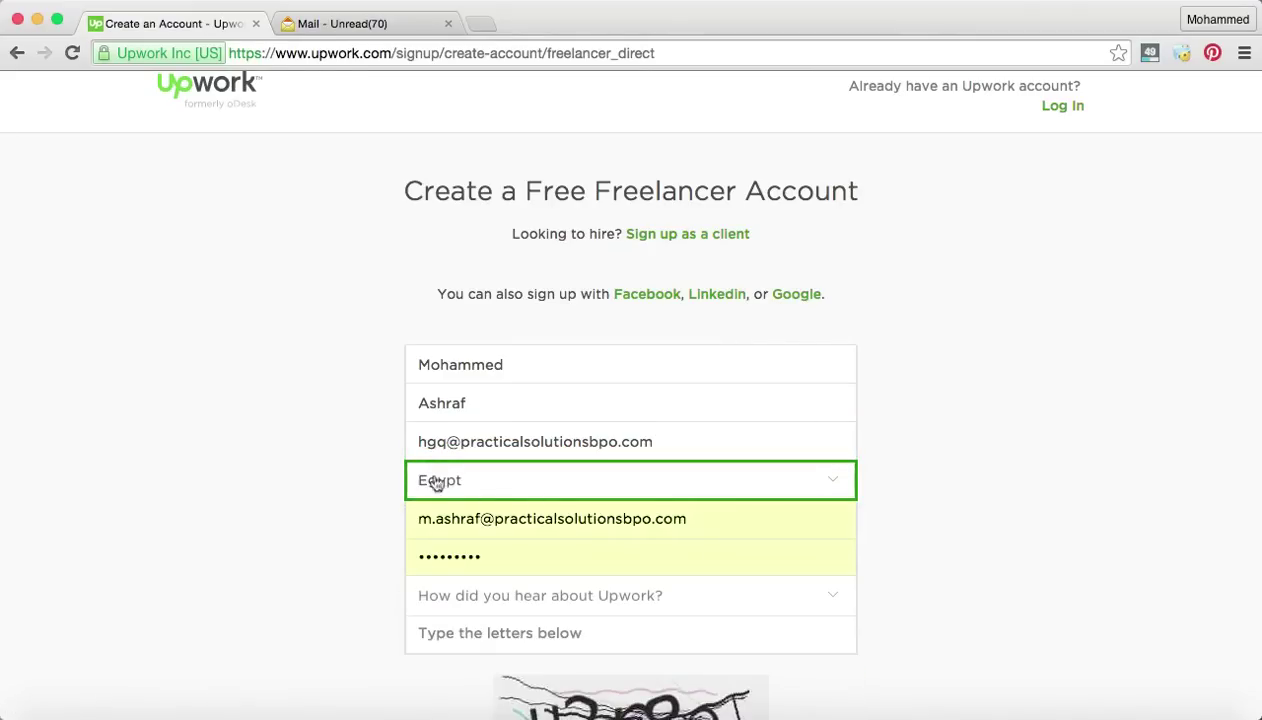
scroll(1045, 500, down, 1)
Fill the login and password from the browser's saved login suggestions.
click(654, 492)
click(701, 467)
click(701, 467)
click(855, 492)
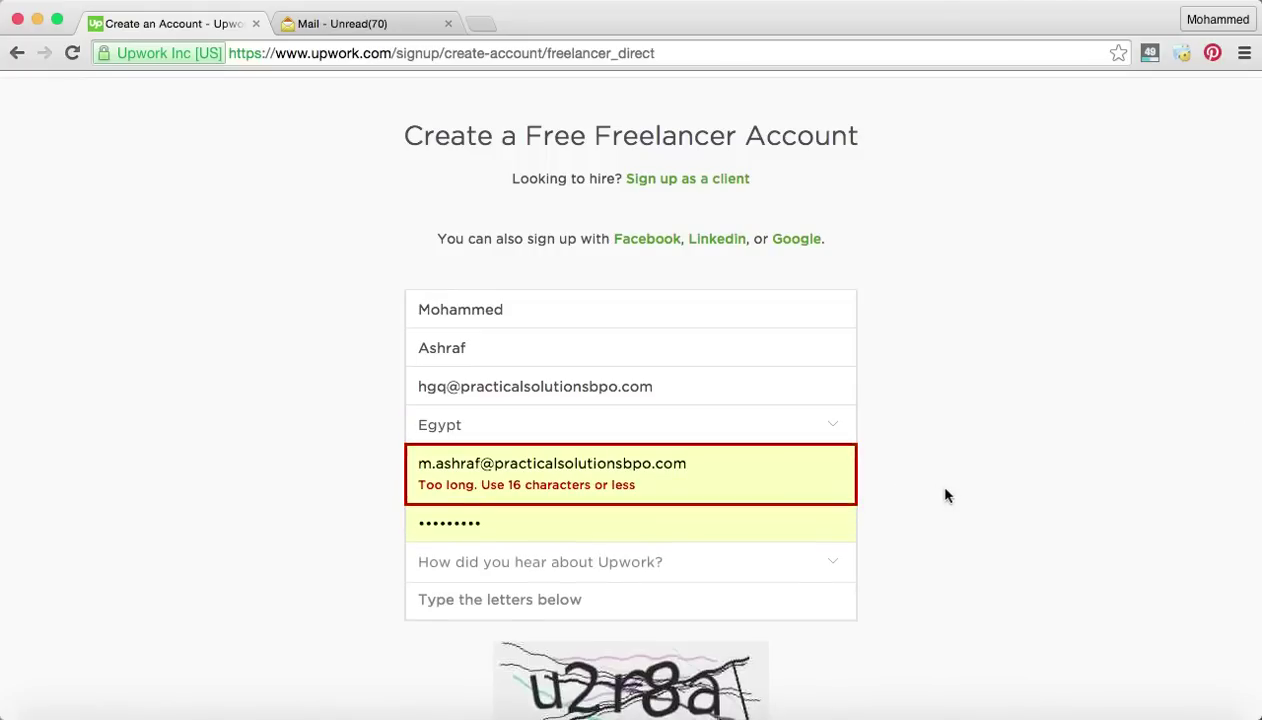
Select and delete the too-long username.
scroll(930, 479, down, 1)
click(821, 447)
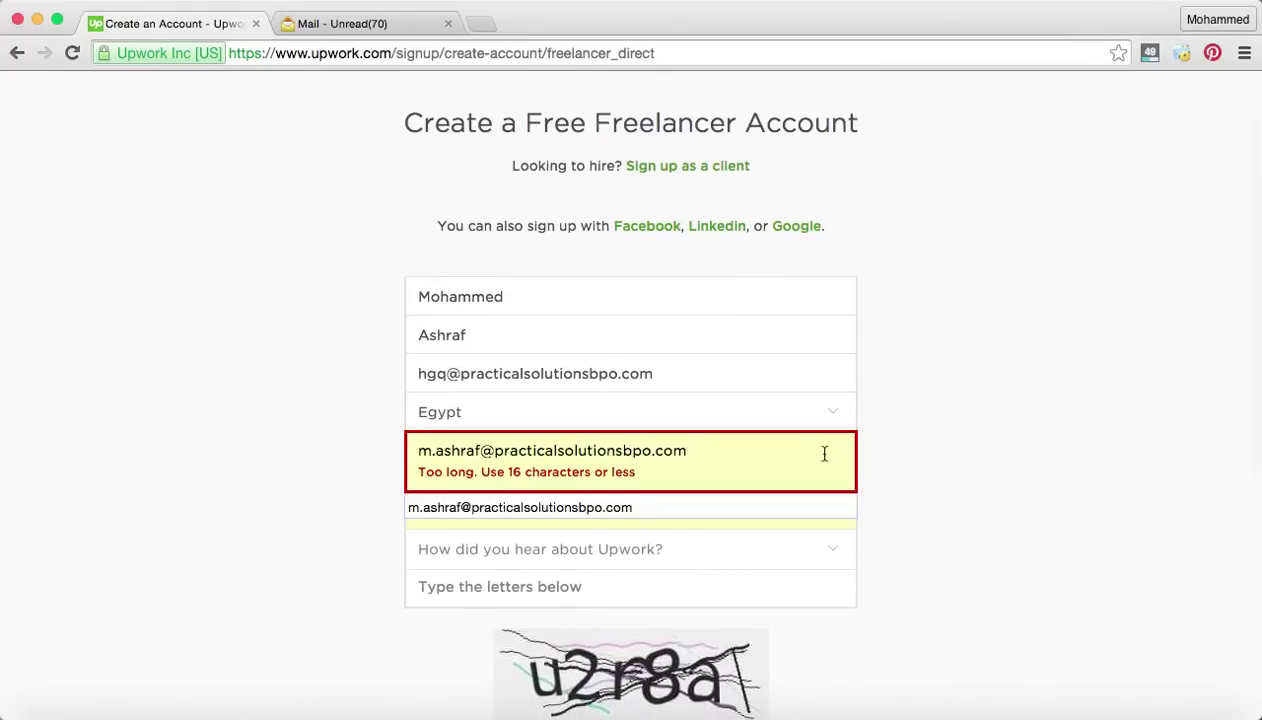
drag(777, 444, 285, 435)
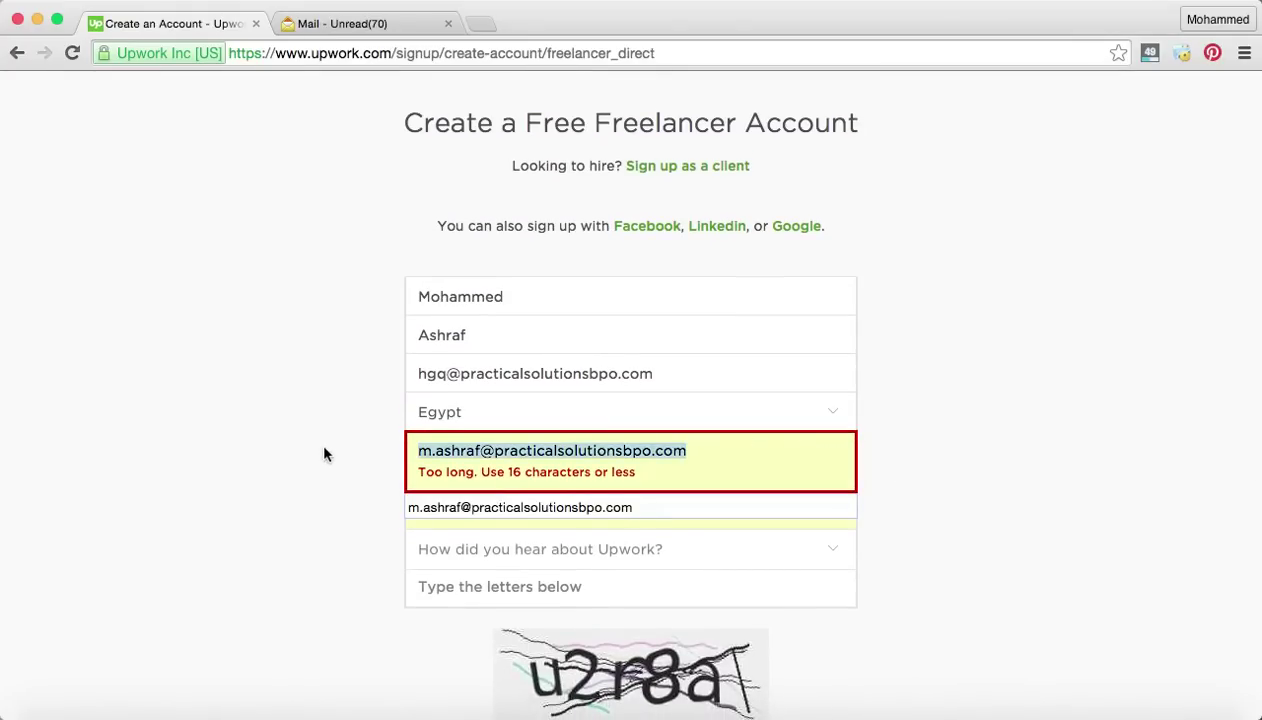
key(BackSpace)
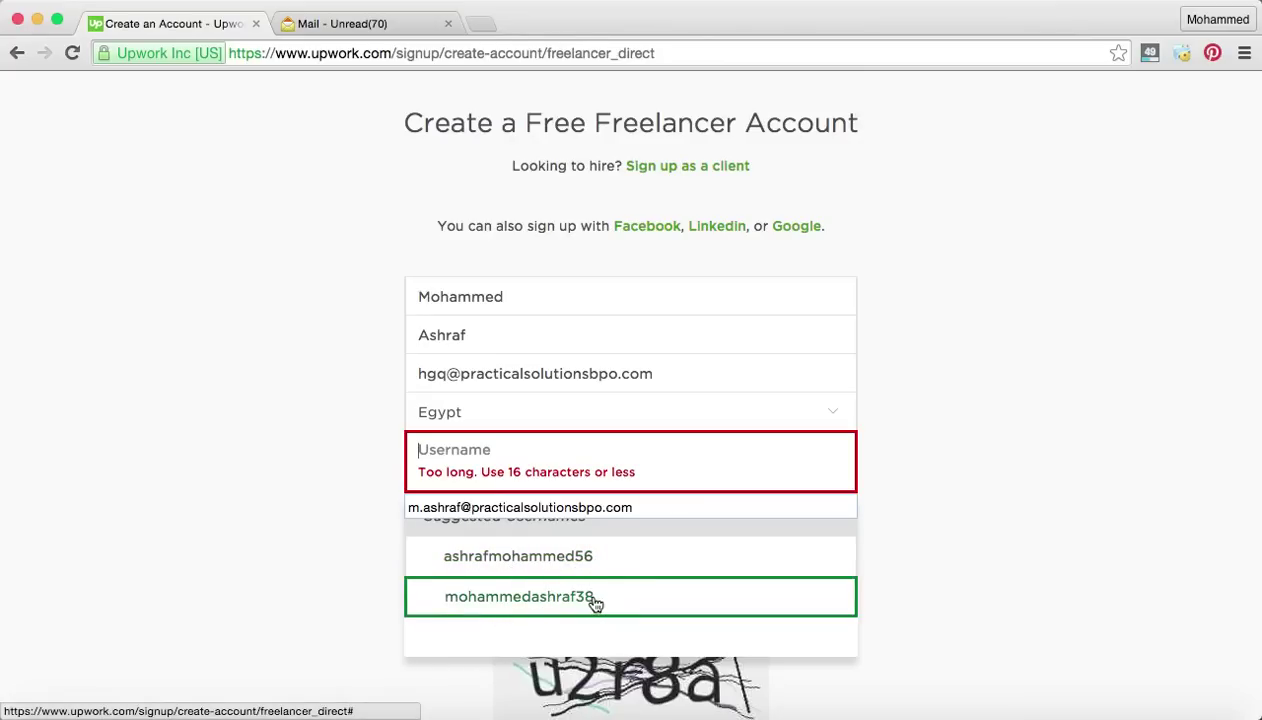
Pick the second suggested username and move on to the password field.
click(595, 600)
click(620, 483)
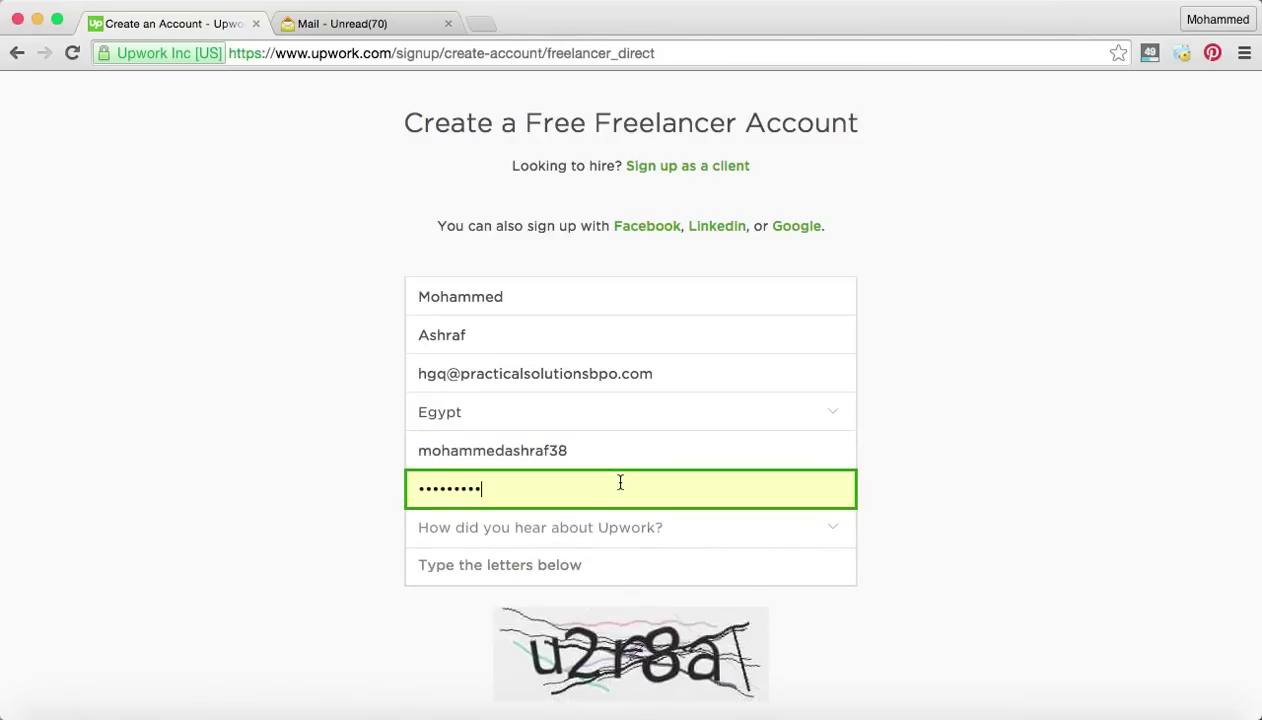
scroll(695, 500, down, 2)
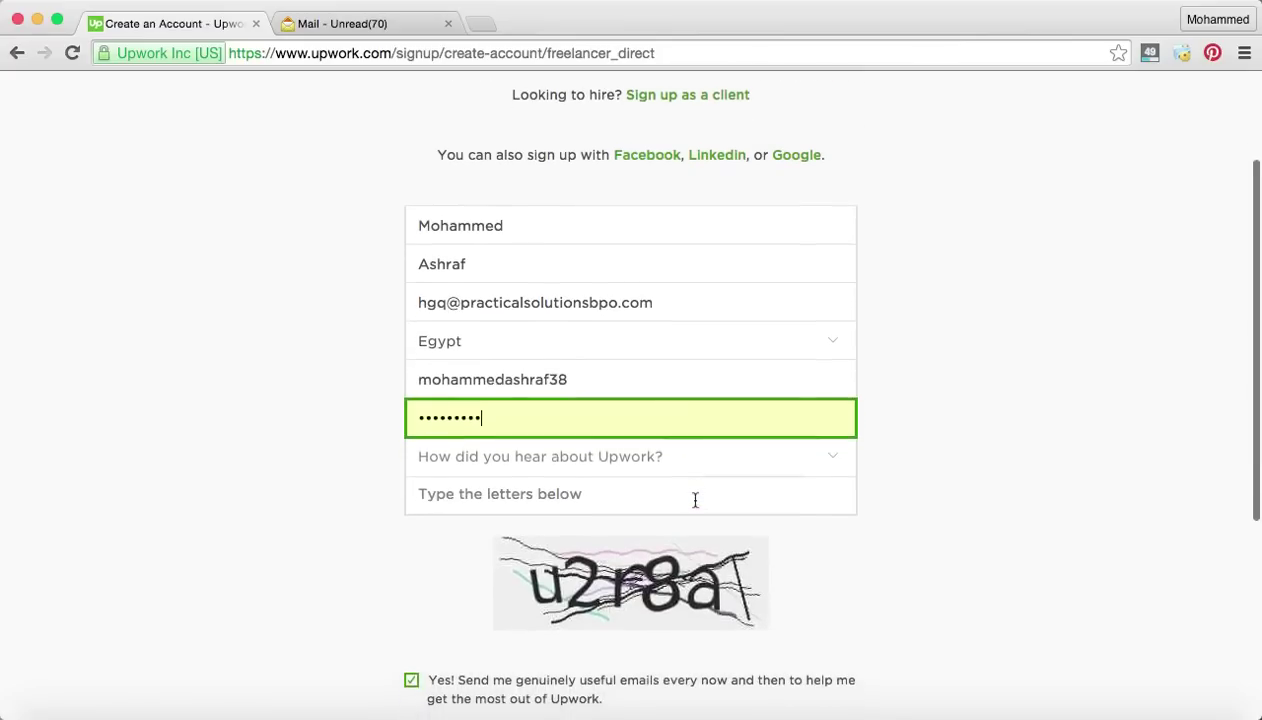
Choose Friend as the referral source and enter the captcha code u2r8a.
click(652, 468)
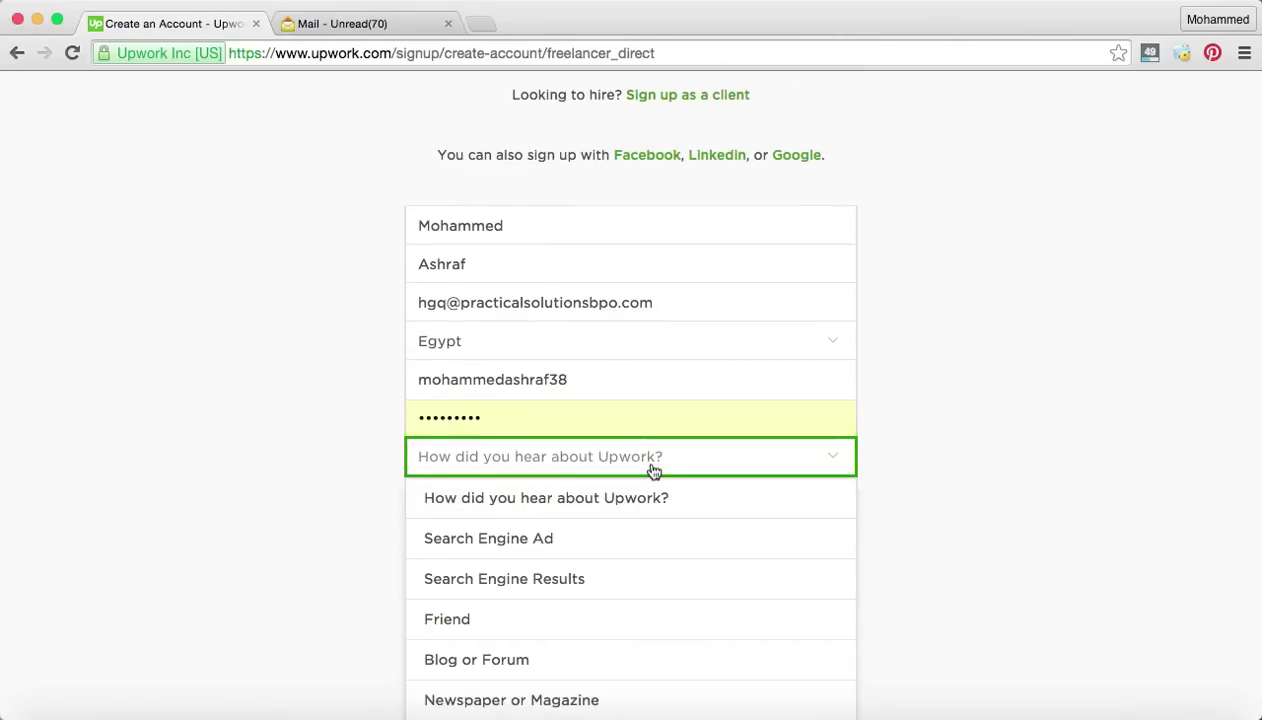
scroll(640, 552, down, 3)
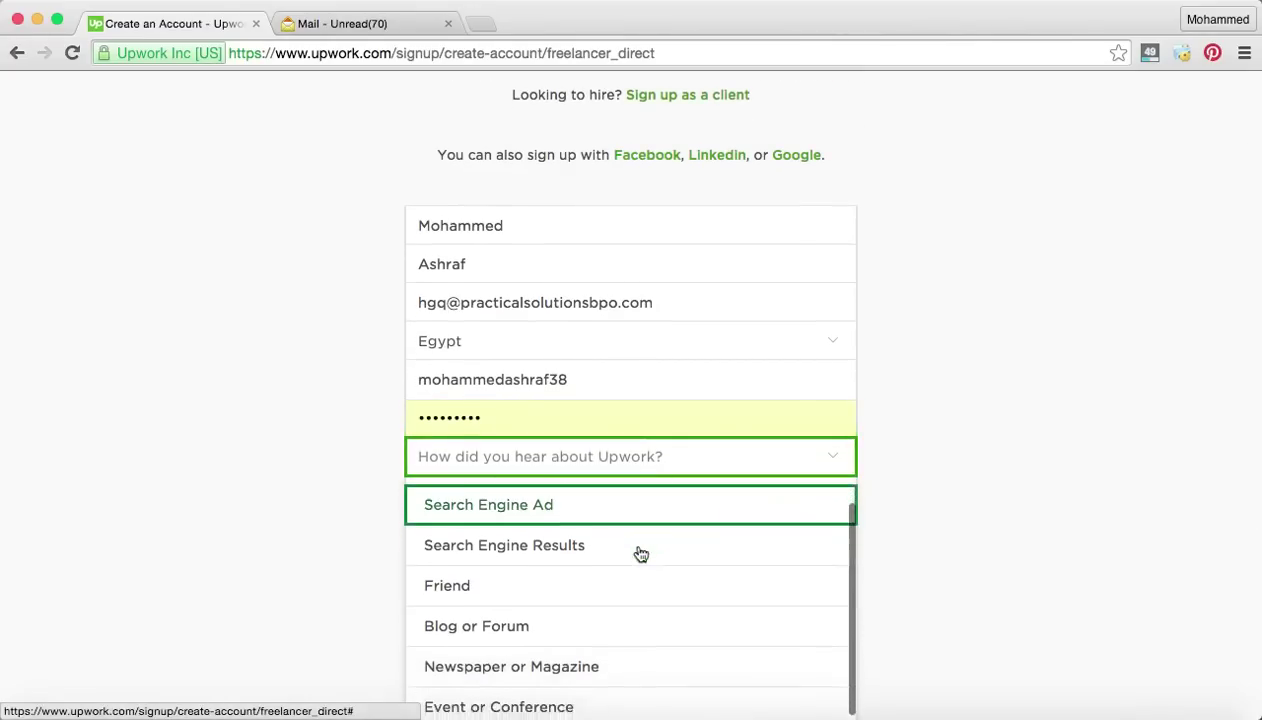
click(639, 553)
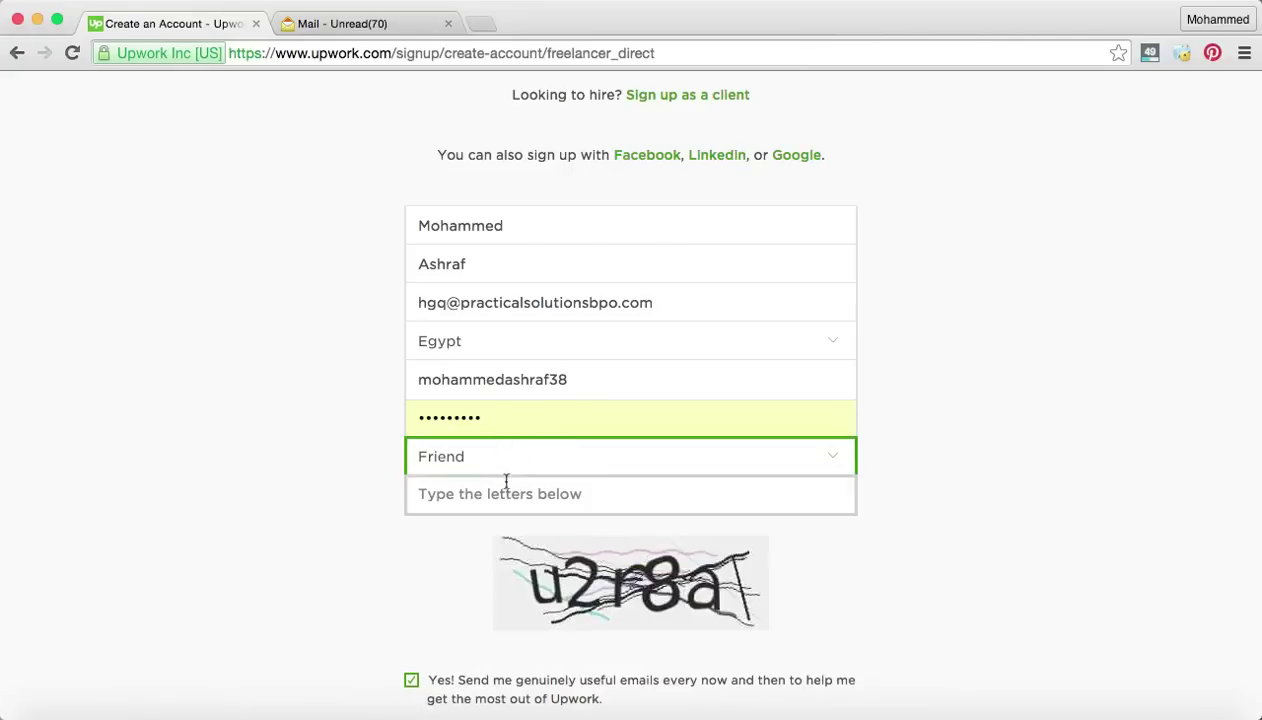
click(597, 493)
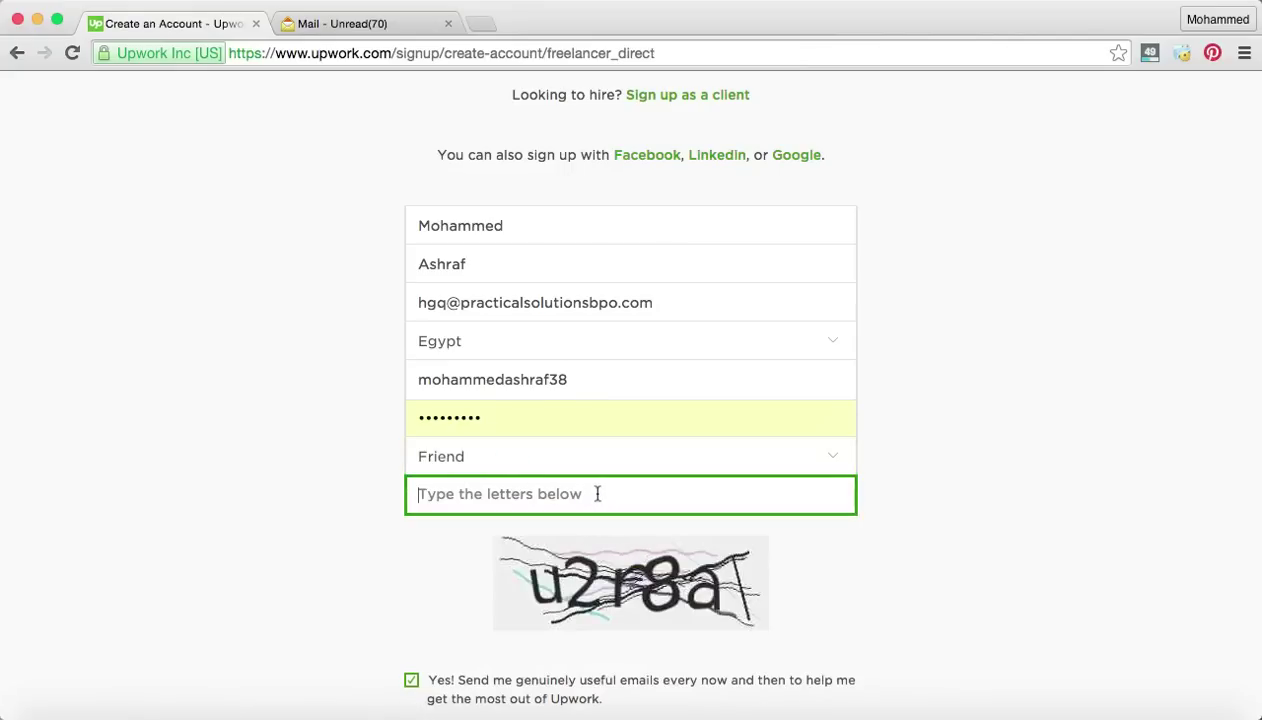
text(u)
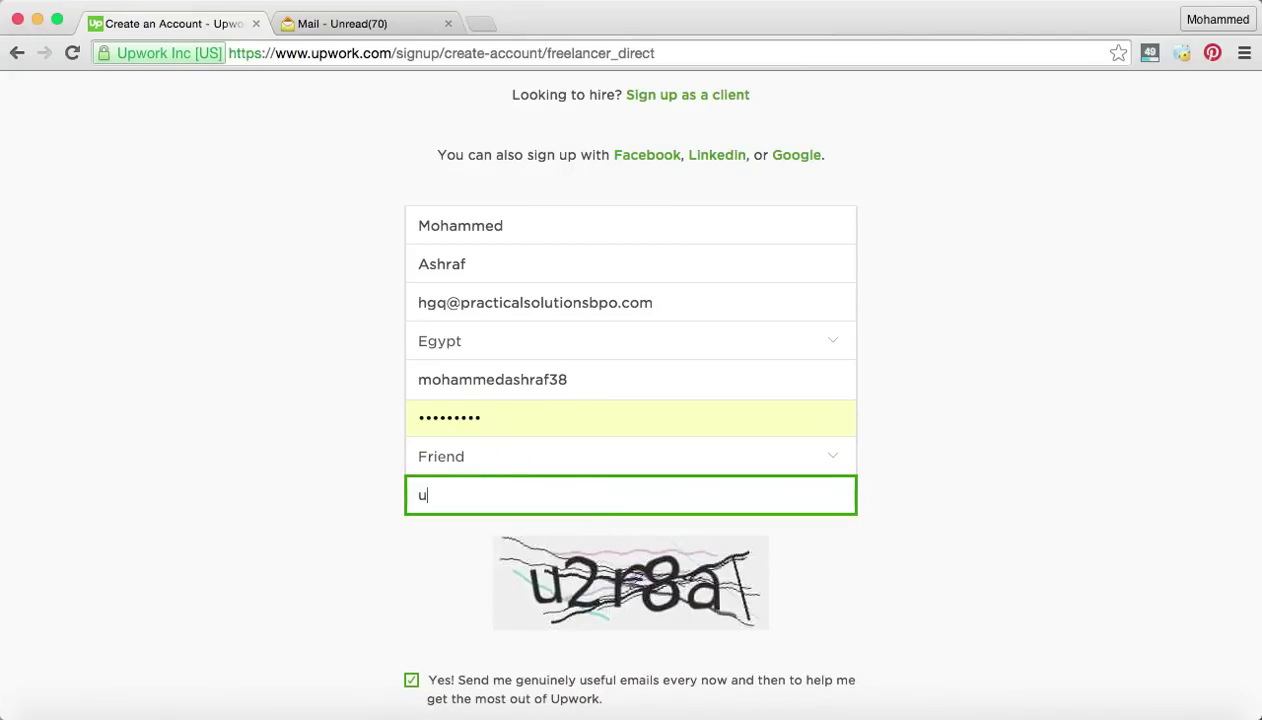
text(2r8a)
Agree to the Upwork Terms of Service and submit the signup form.
scroll(1011, 494, down, 5)
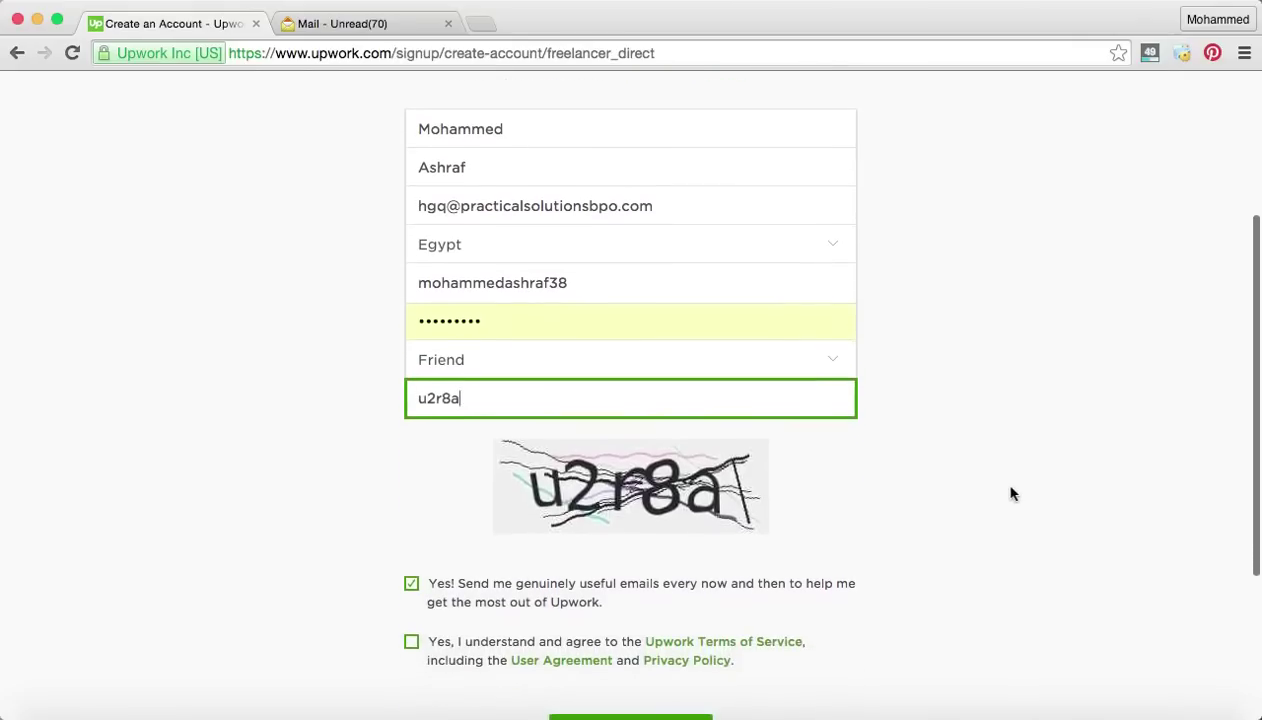
click(1011, 494)
scroll(1011, 494, down, 2)
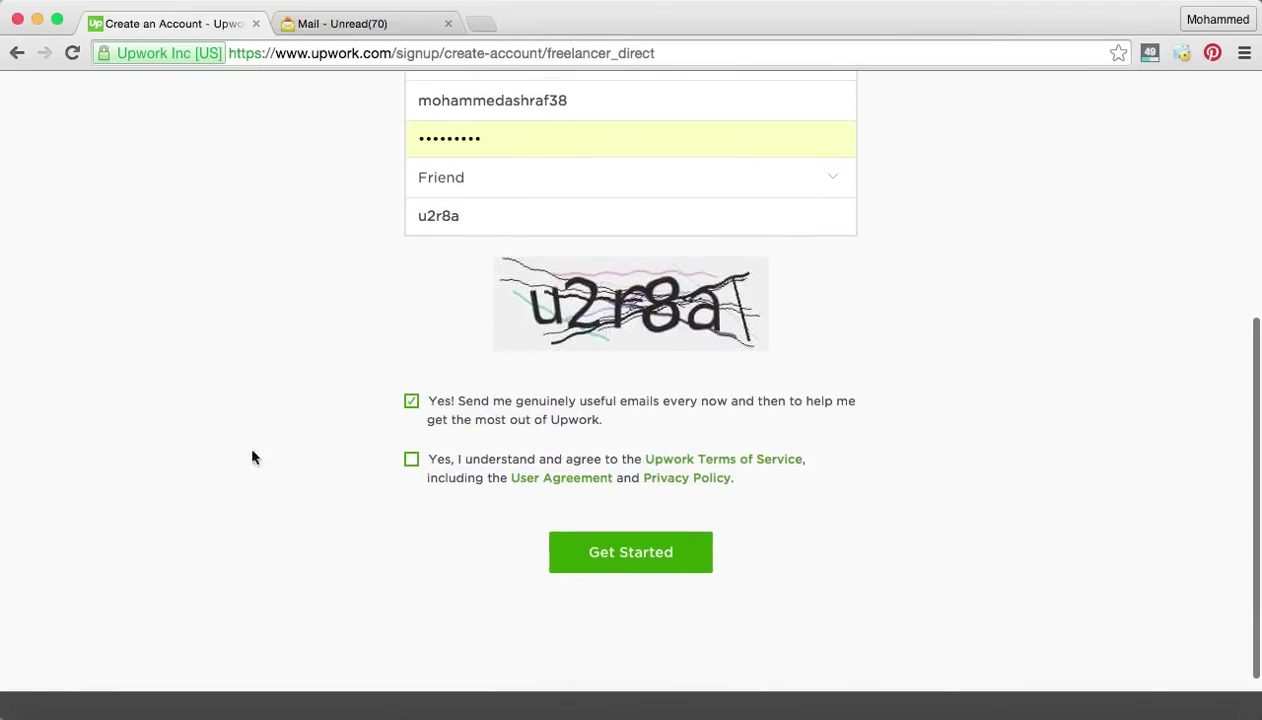
click(411, 458)
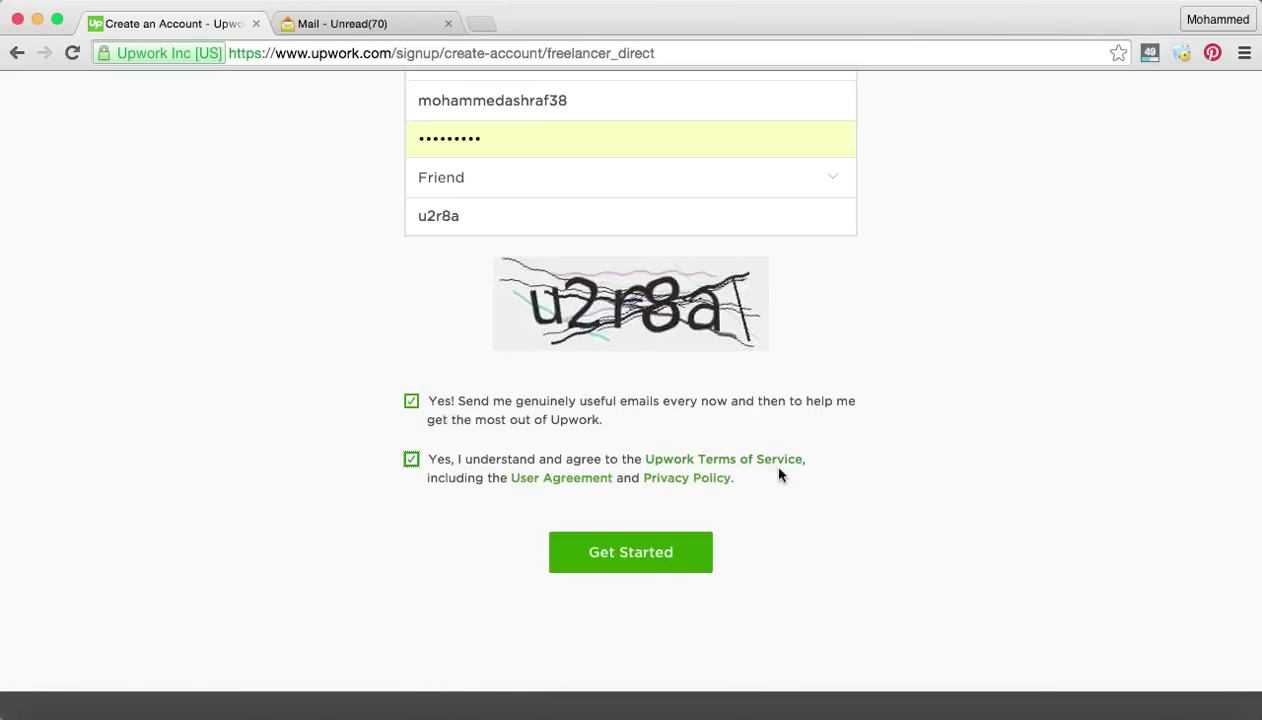
click(677, 549)
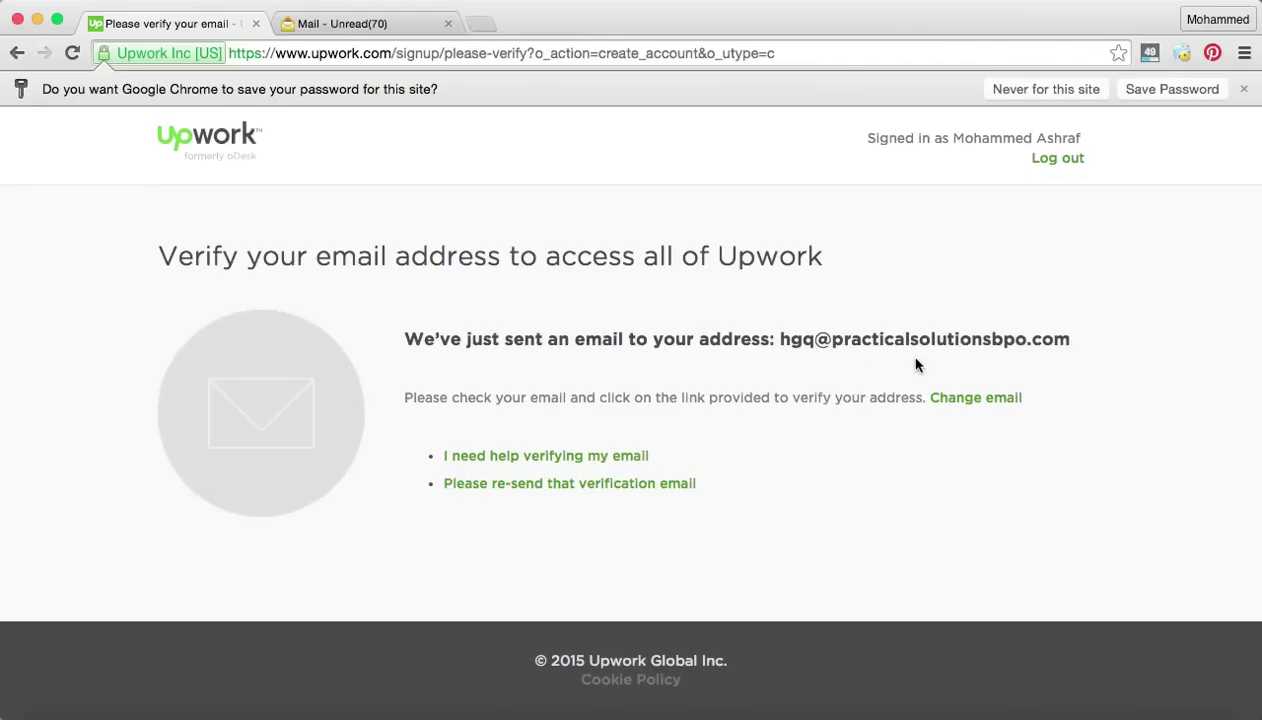
Open the Upwork Notification email in Zoho Mail and follow its confirmation link.
click(335, 27)
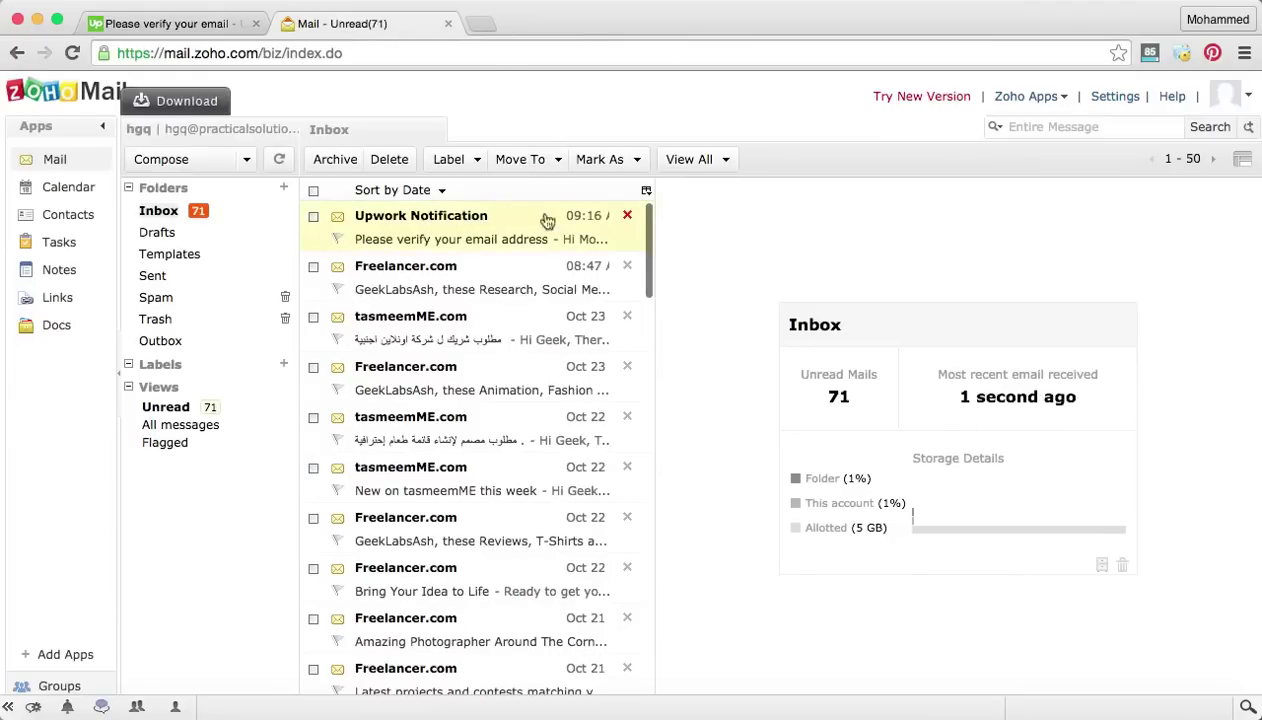
click(431, 239)
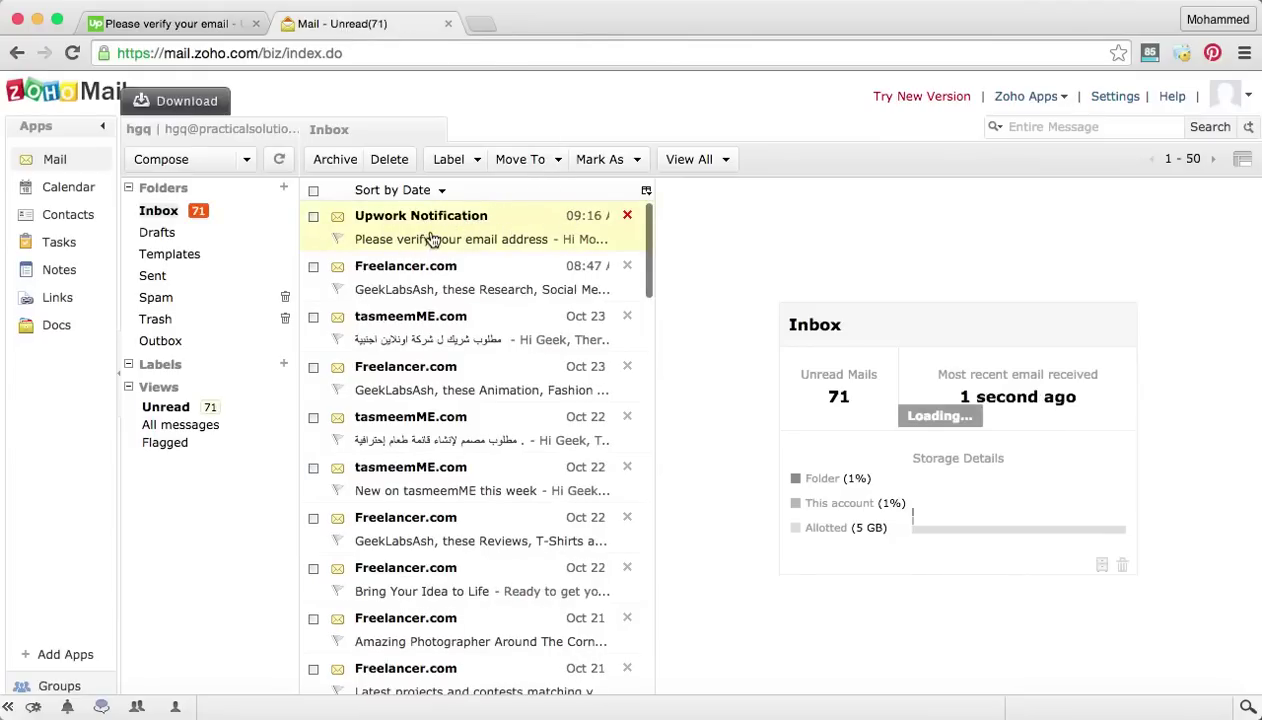
scroll(990, 445, down, 1)
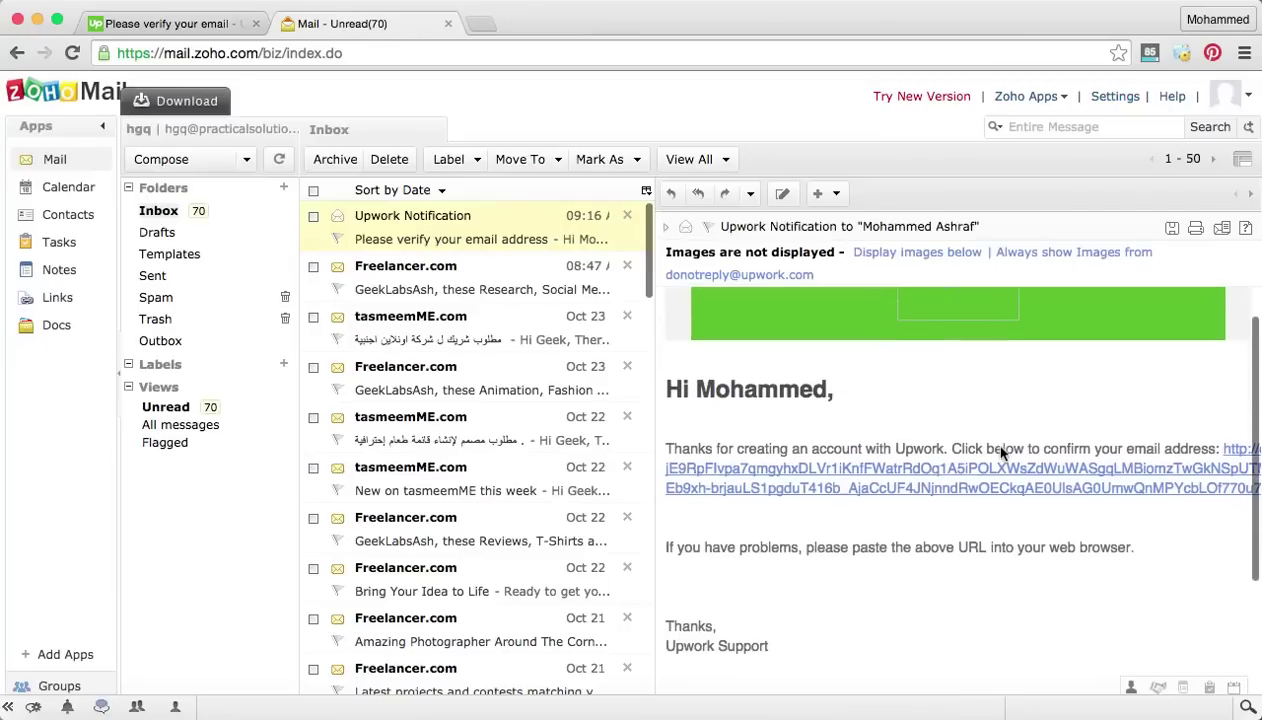
click(944, 474)
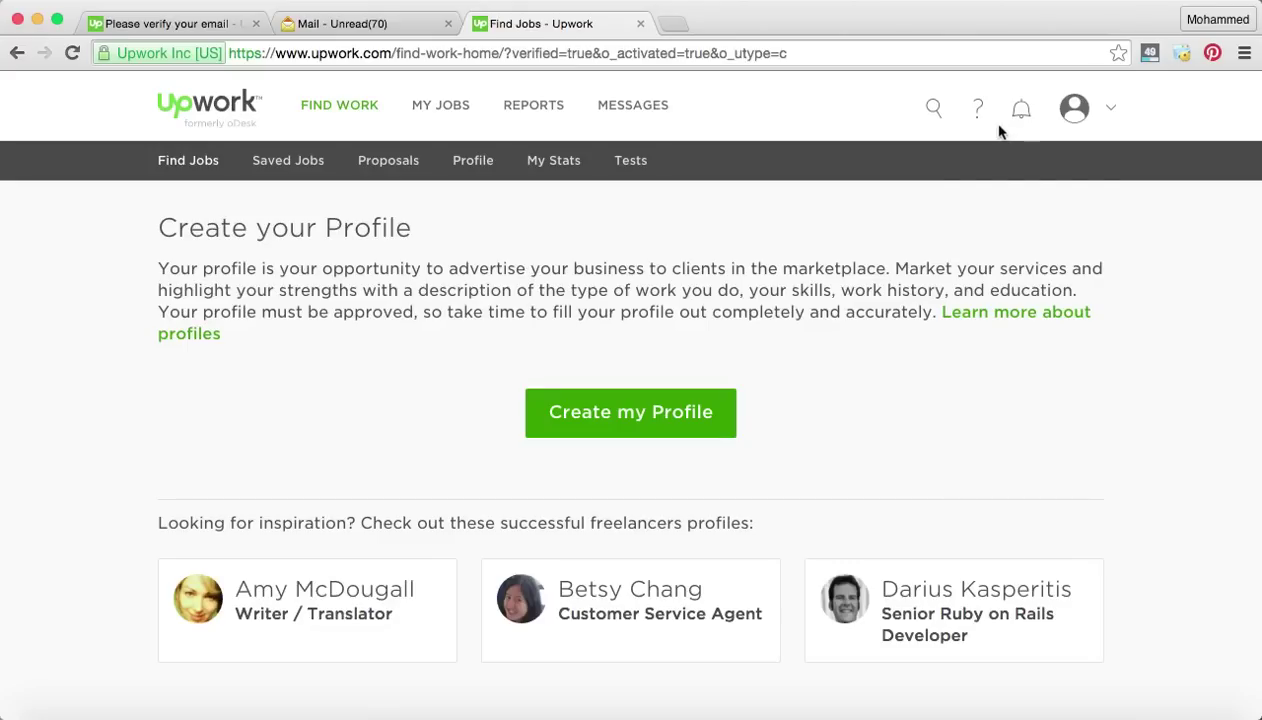
Start the freelancer profile with Create my Profile and browse the service category tiles.
scroll(699, 306, down, 1)
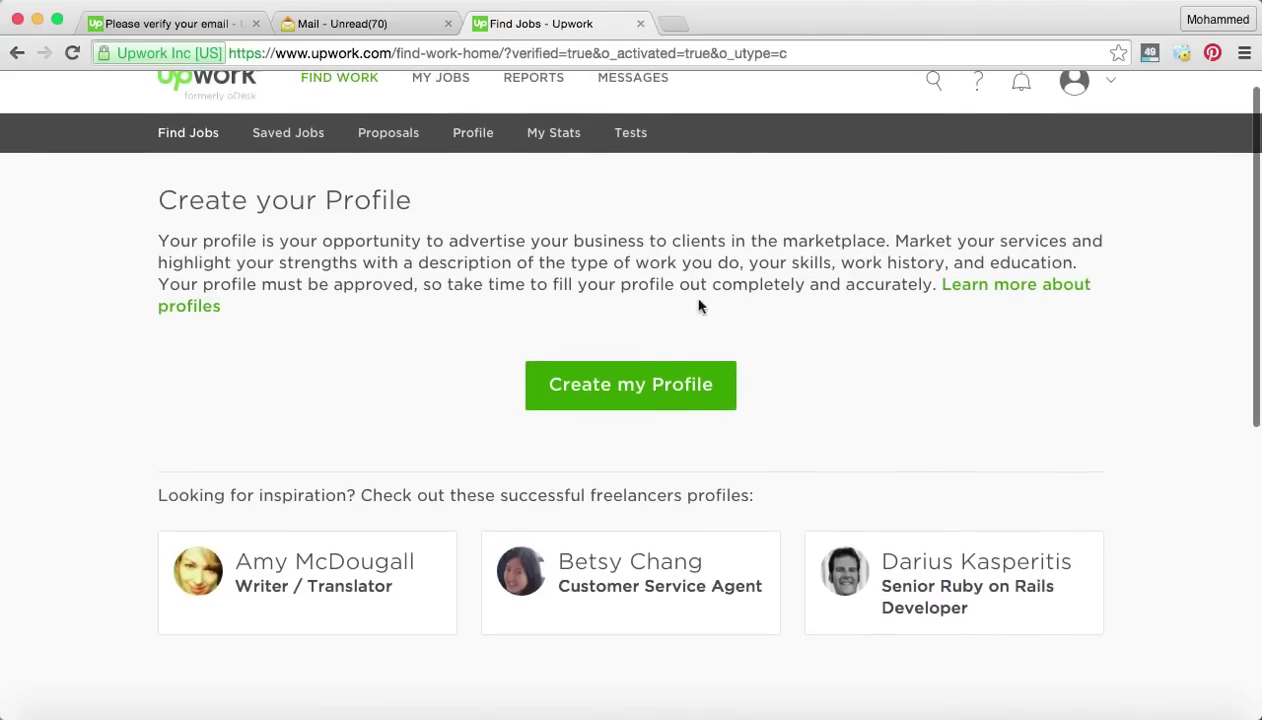
click(686, 392)
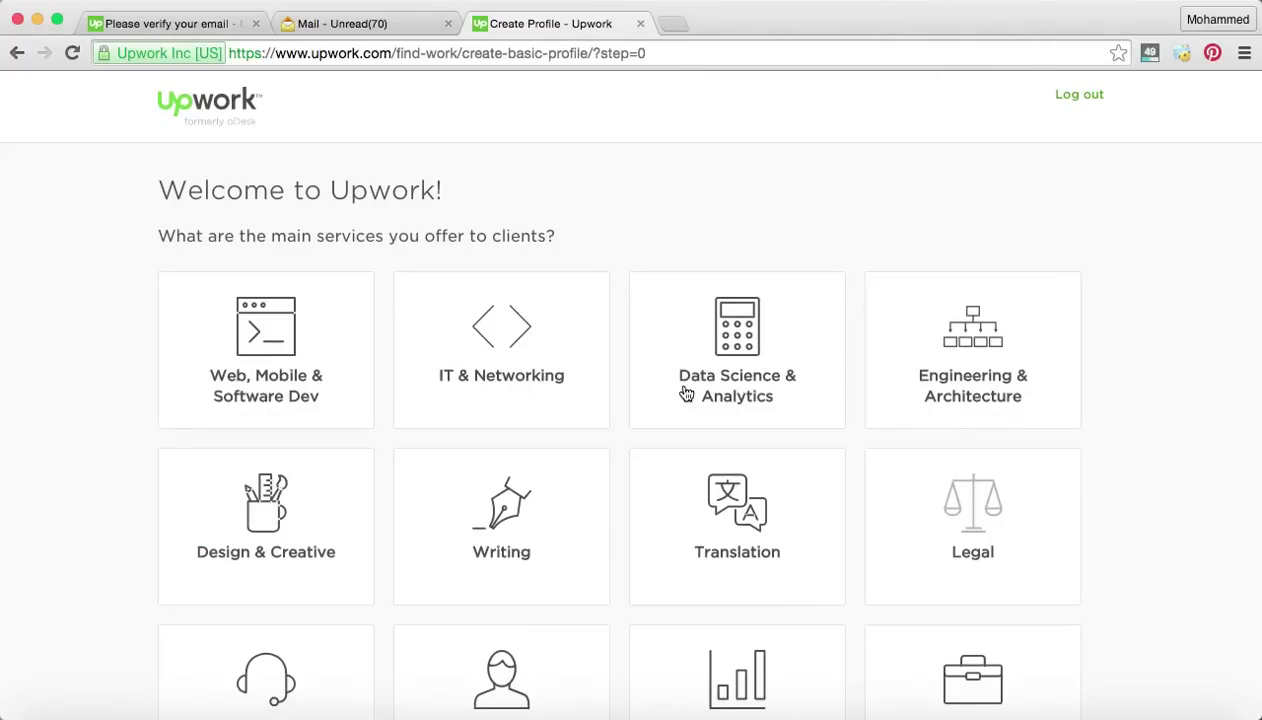
scroll(597, 243, down, 1)
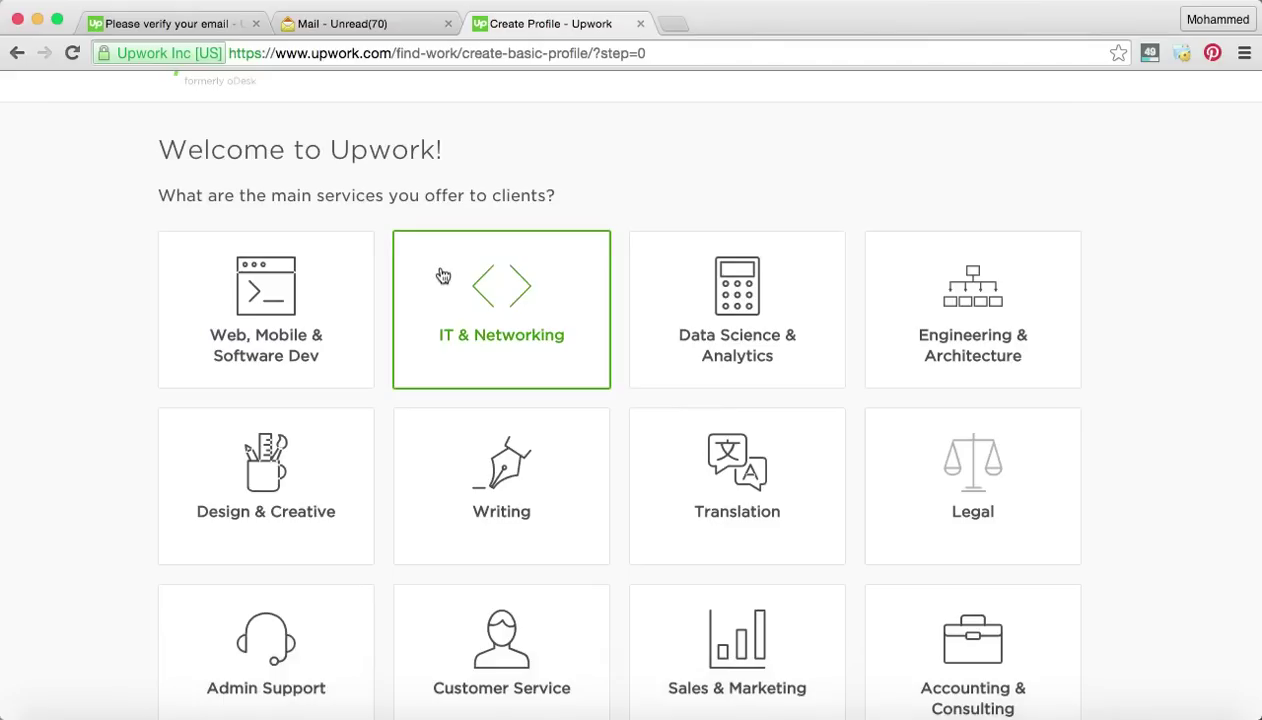
scroll(443, 276, down, 1)
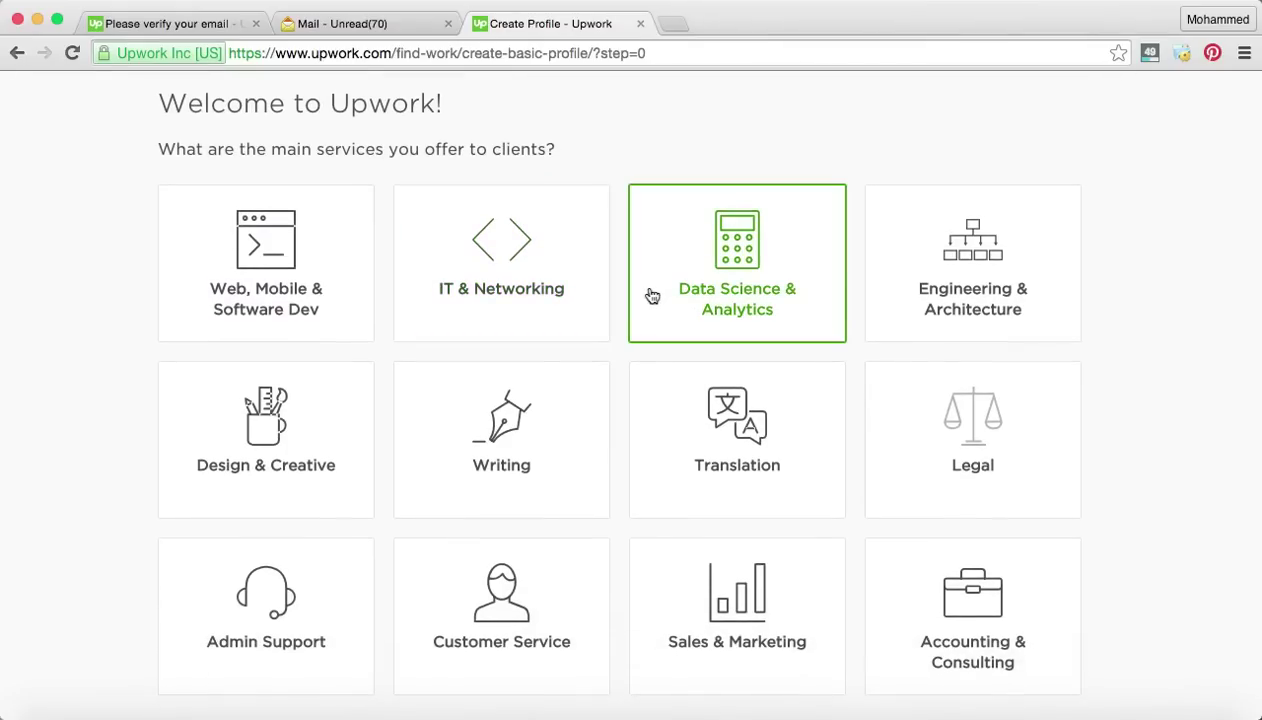
scroll(652, 296, down, 1)
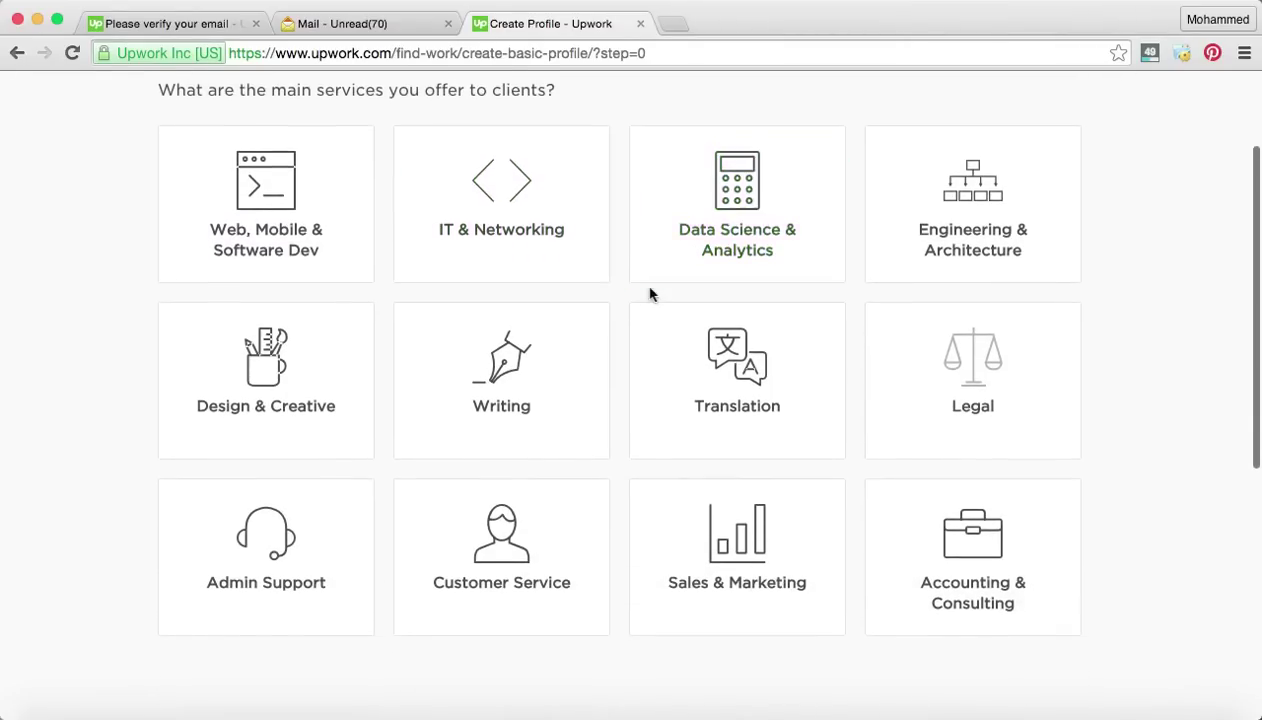
Choose Translation with General and Technical Translation as the types, then save and continue.
click(773, 382)
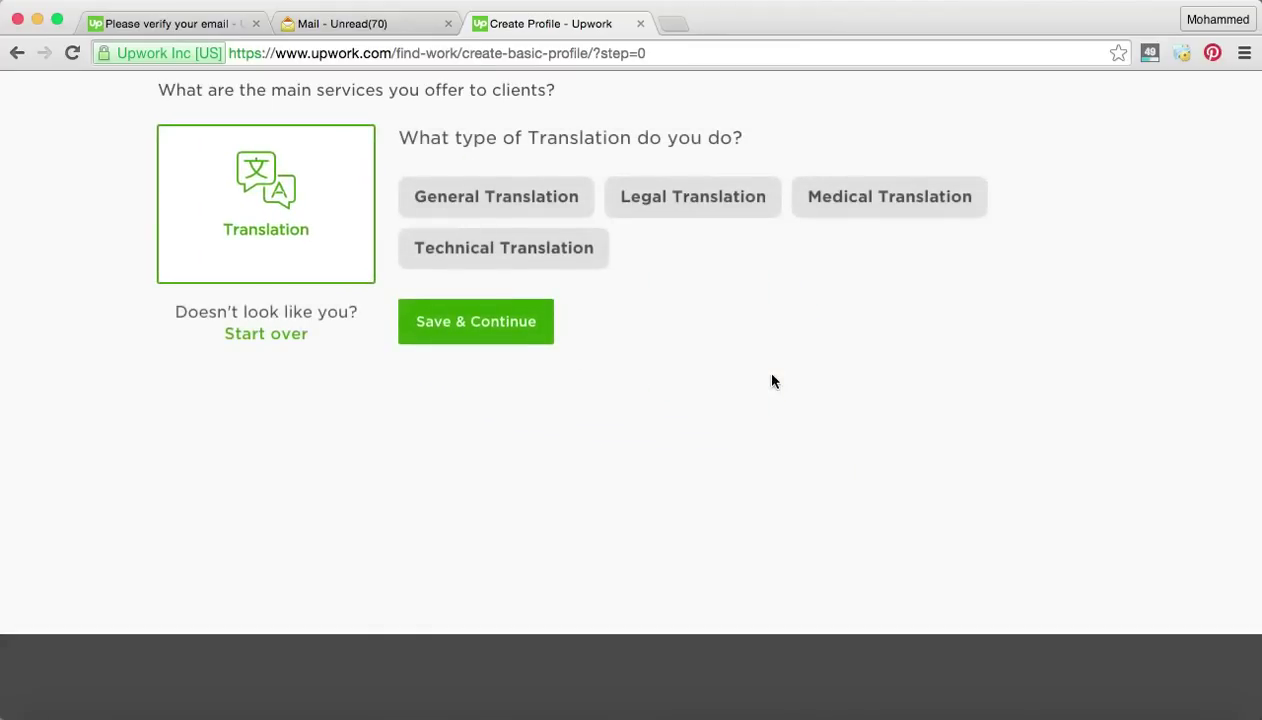
click(623, 188)
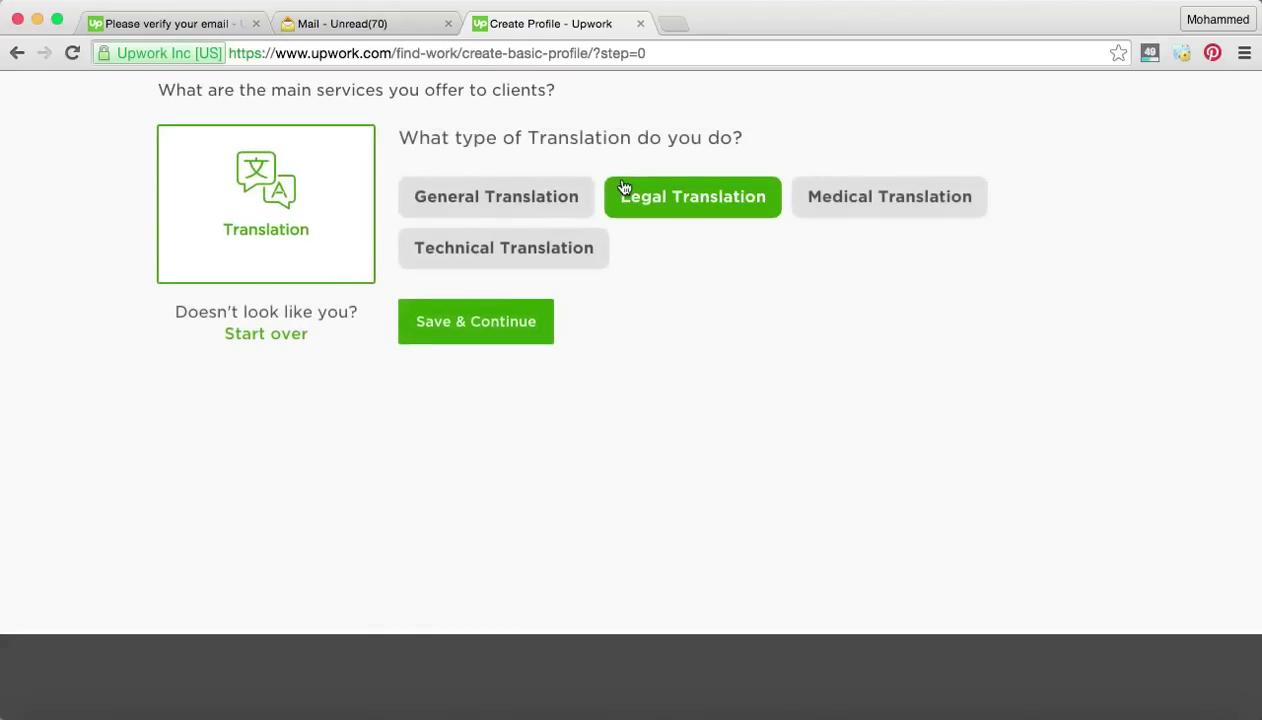
click(623, 188)
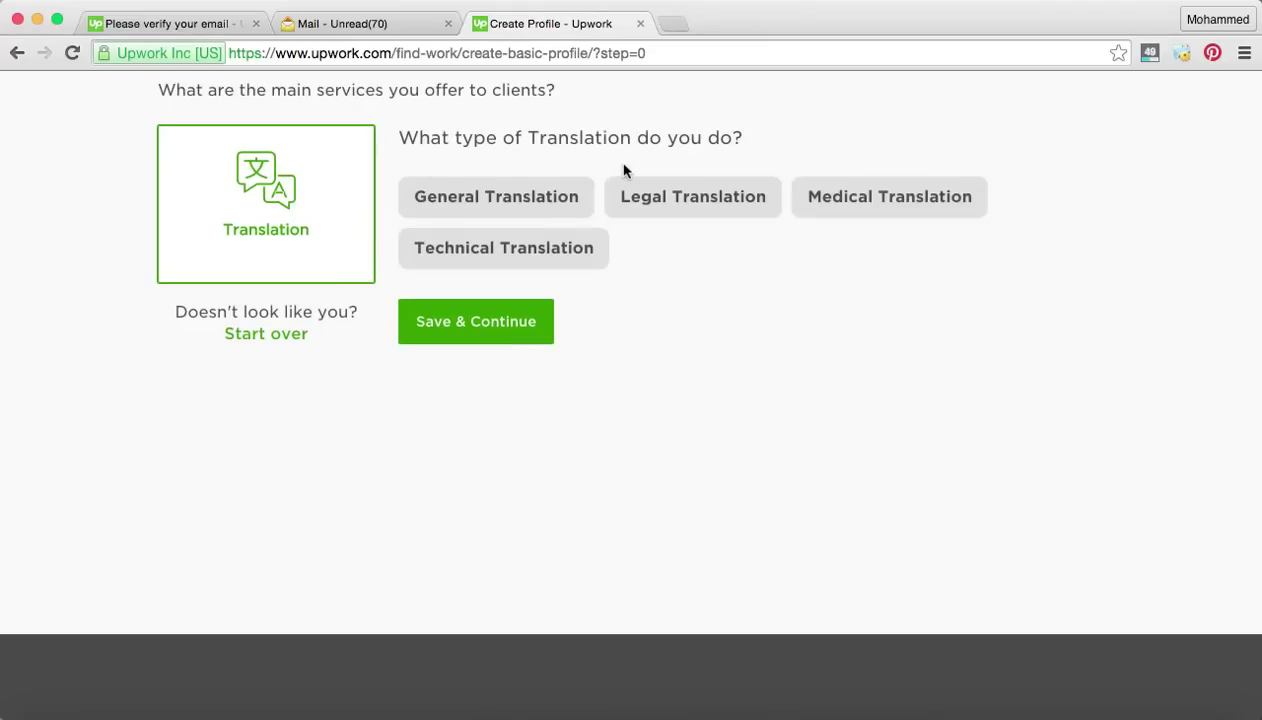
click(522, 212)
click(683, 215)
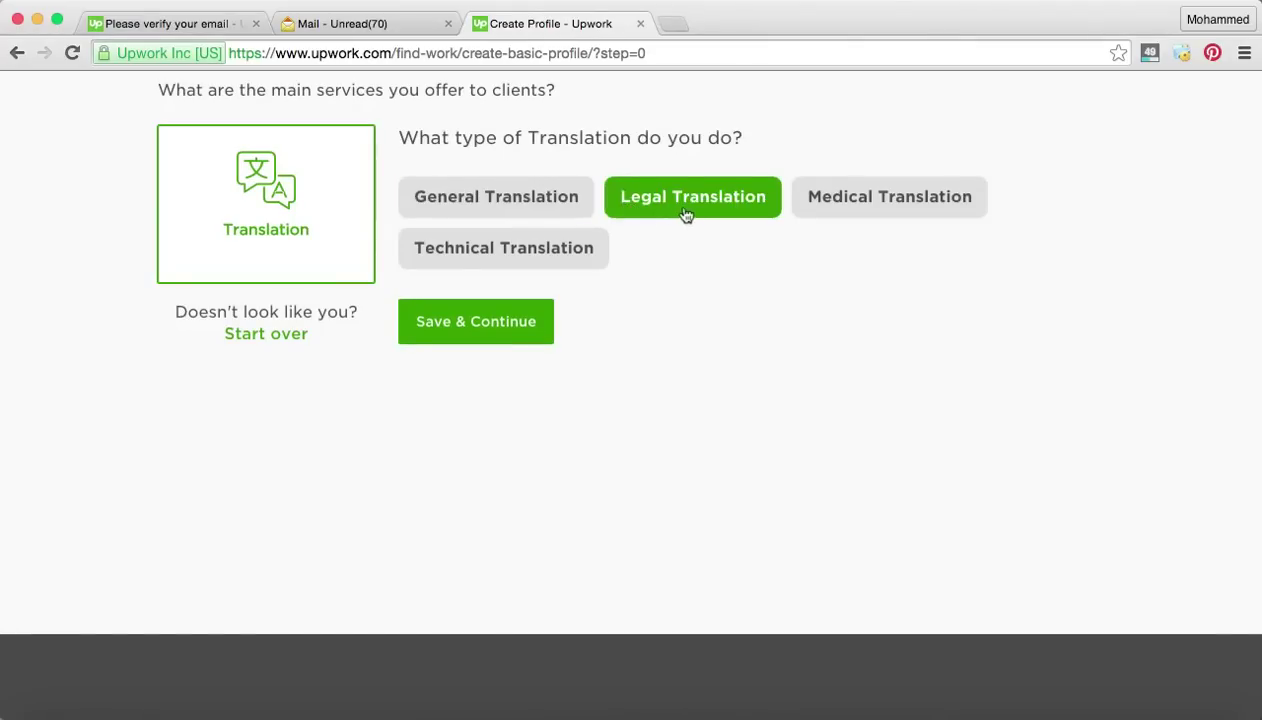
click(859, 197)
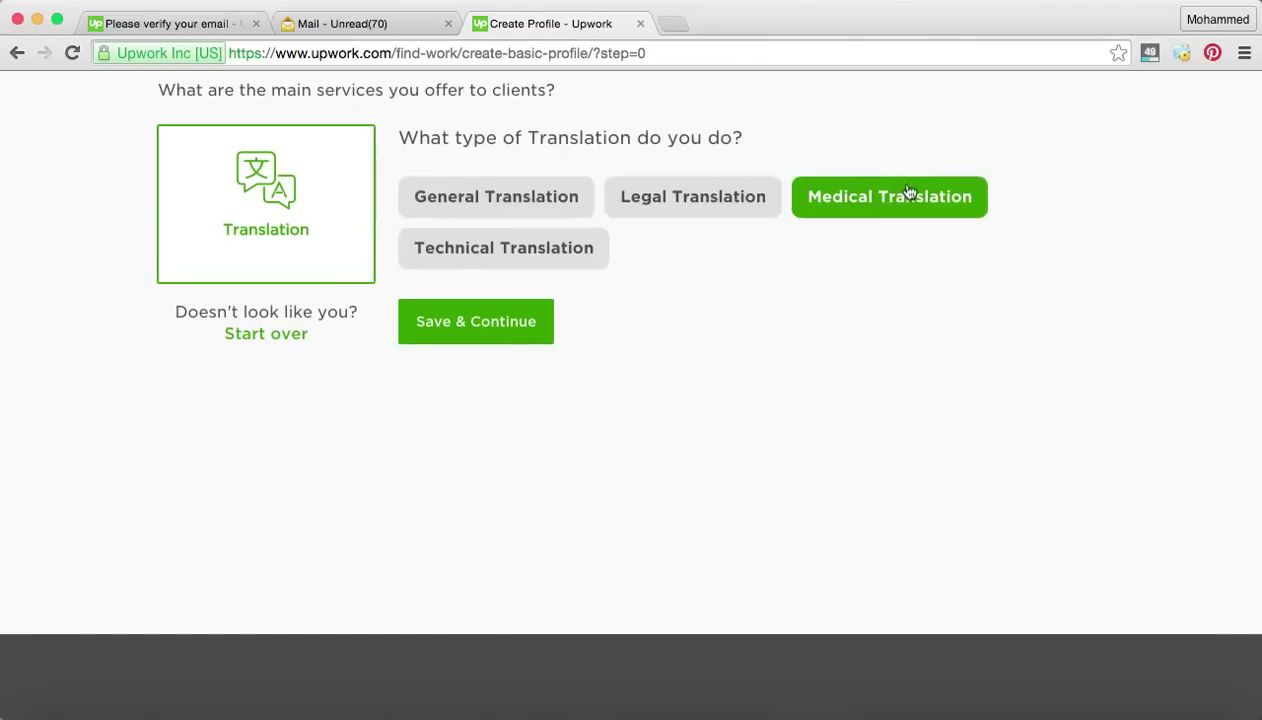
click(557, 195)
click(560, 250)
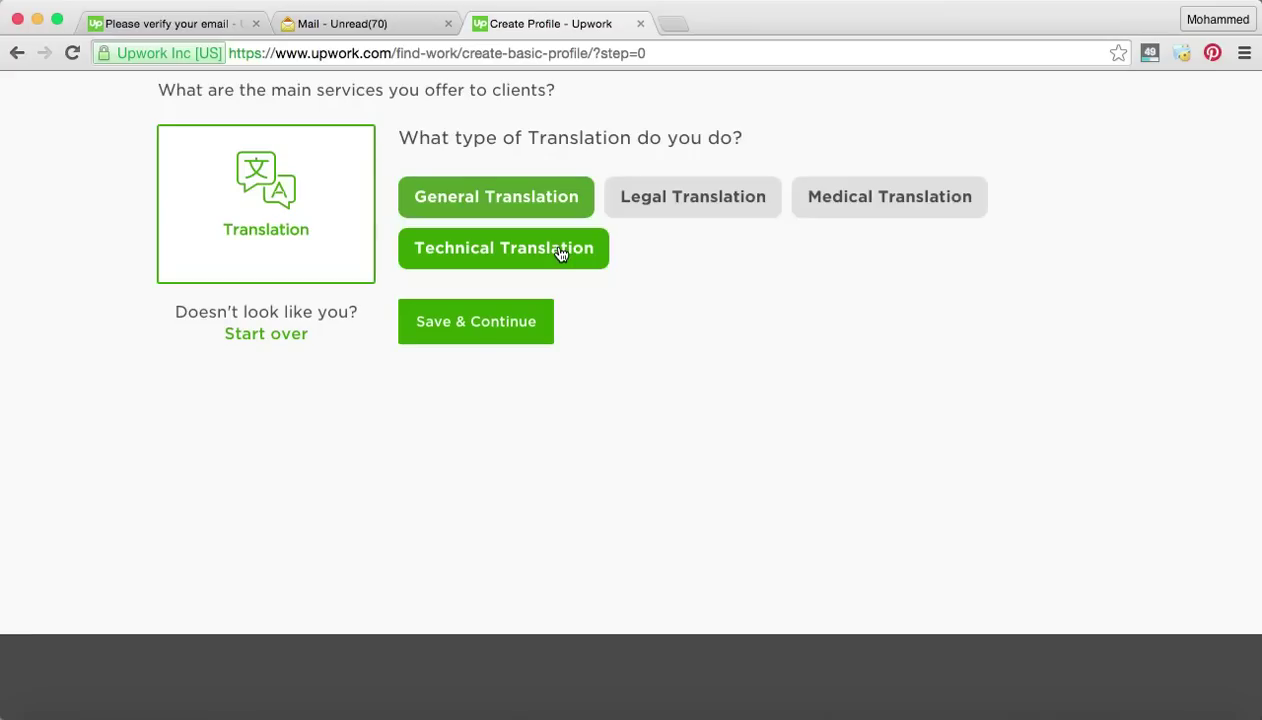
click(478, 322)
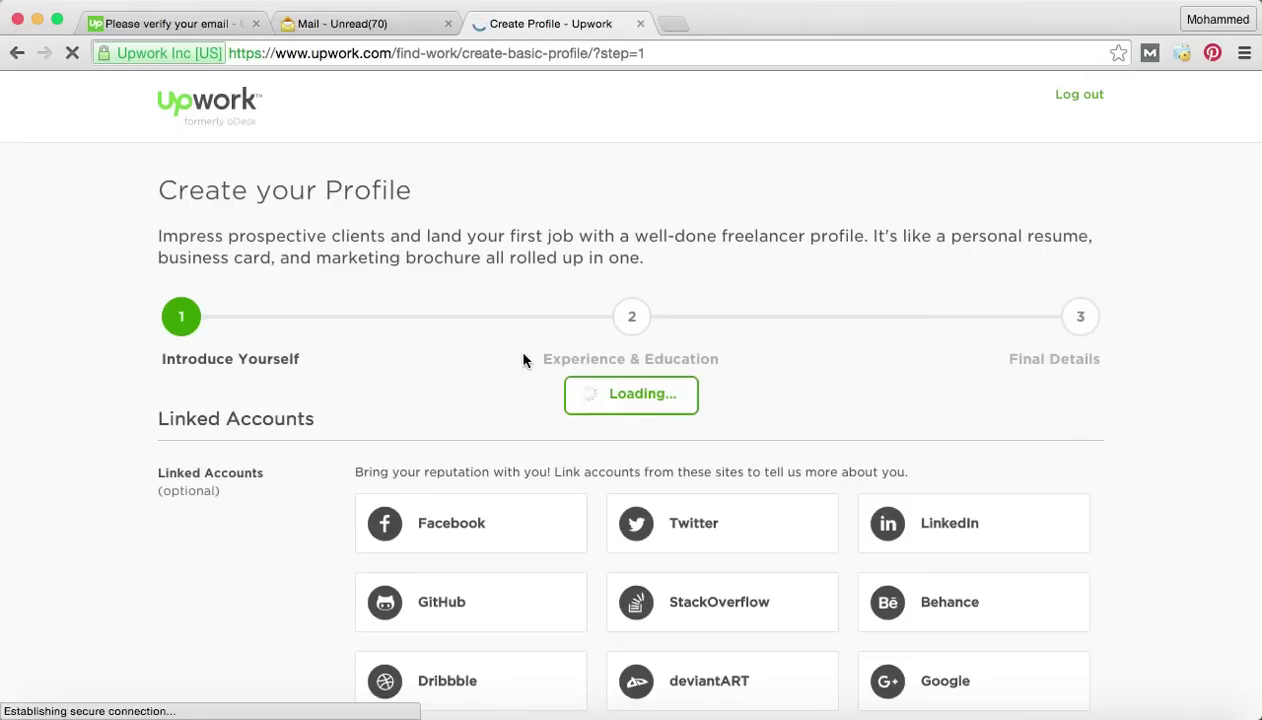
scroll(523, 360, down, 2)
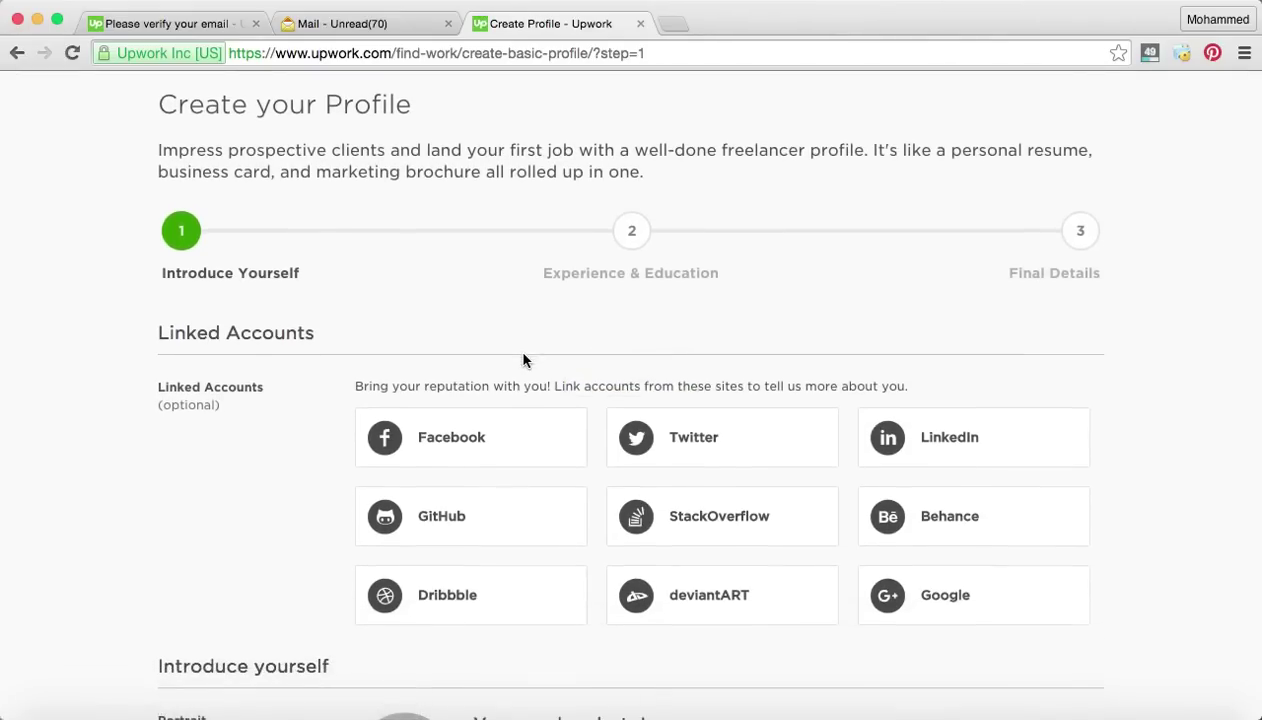
scroll(523, 360, down, 1)
scroll(551, 246, down, 1)
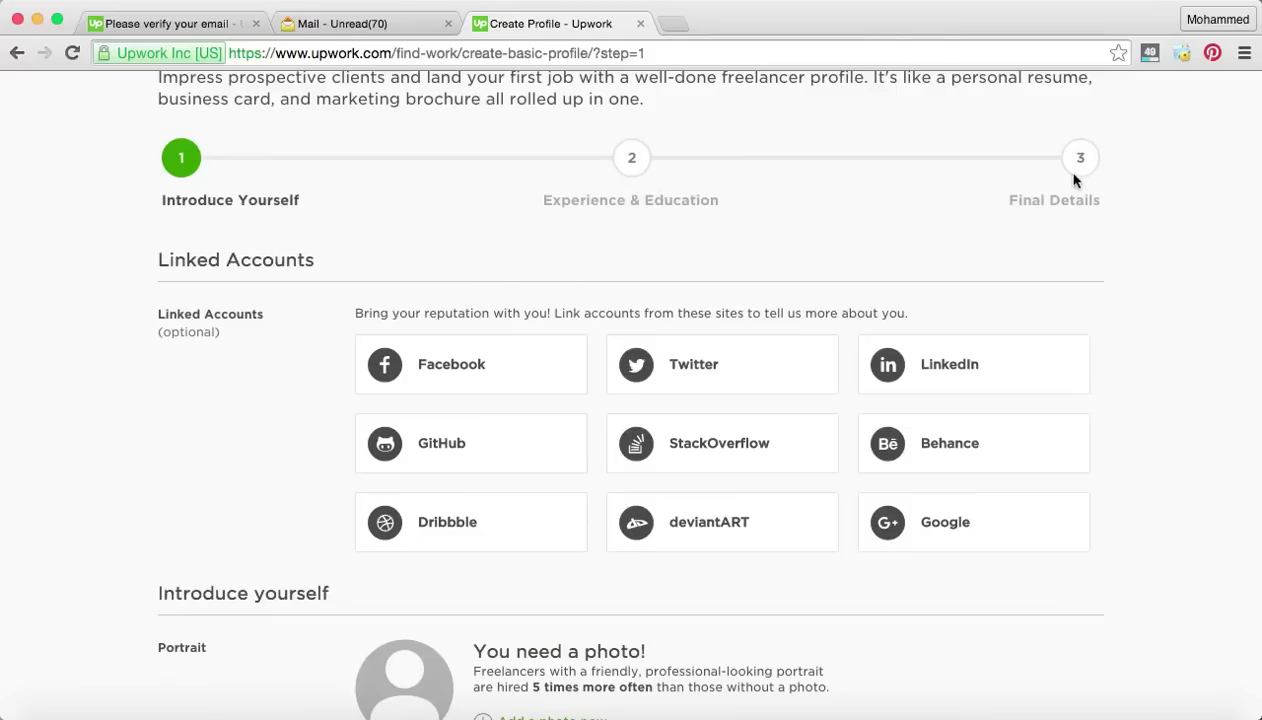
scroll(1075, 178, down, 2)
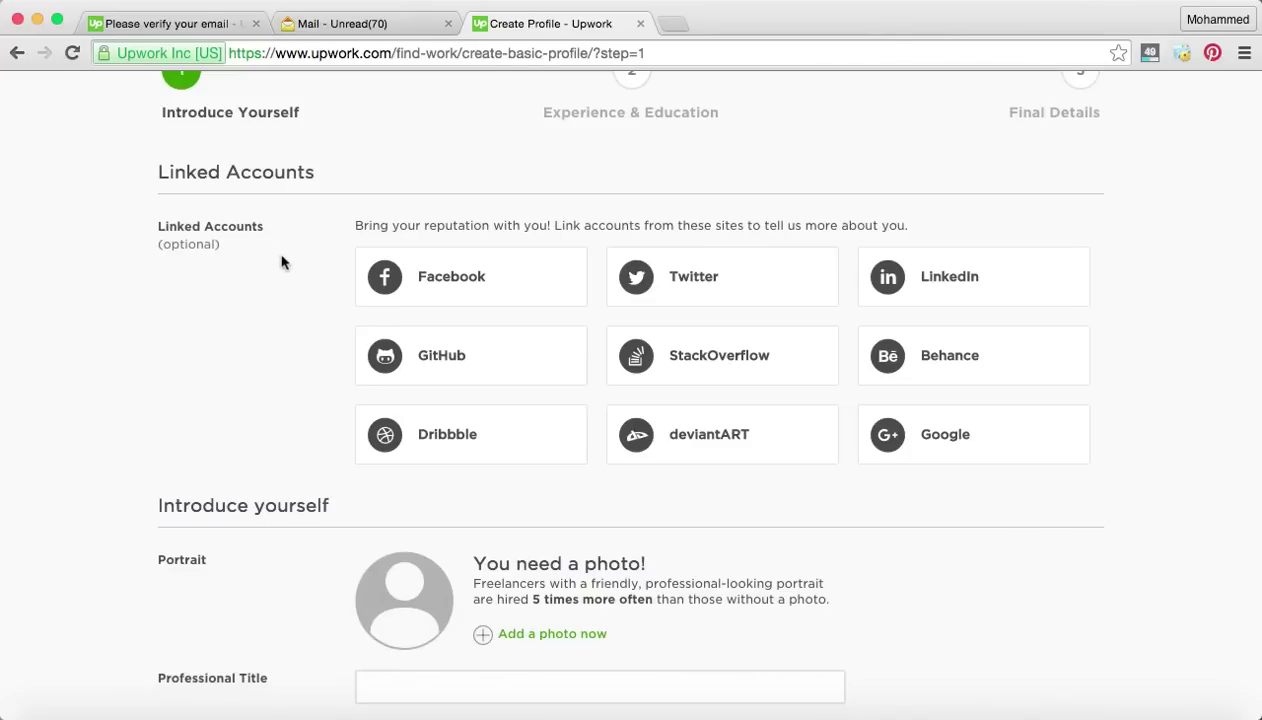
scroll(281, 262, down, 1)
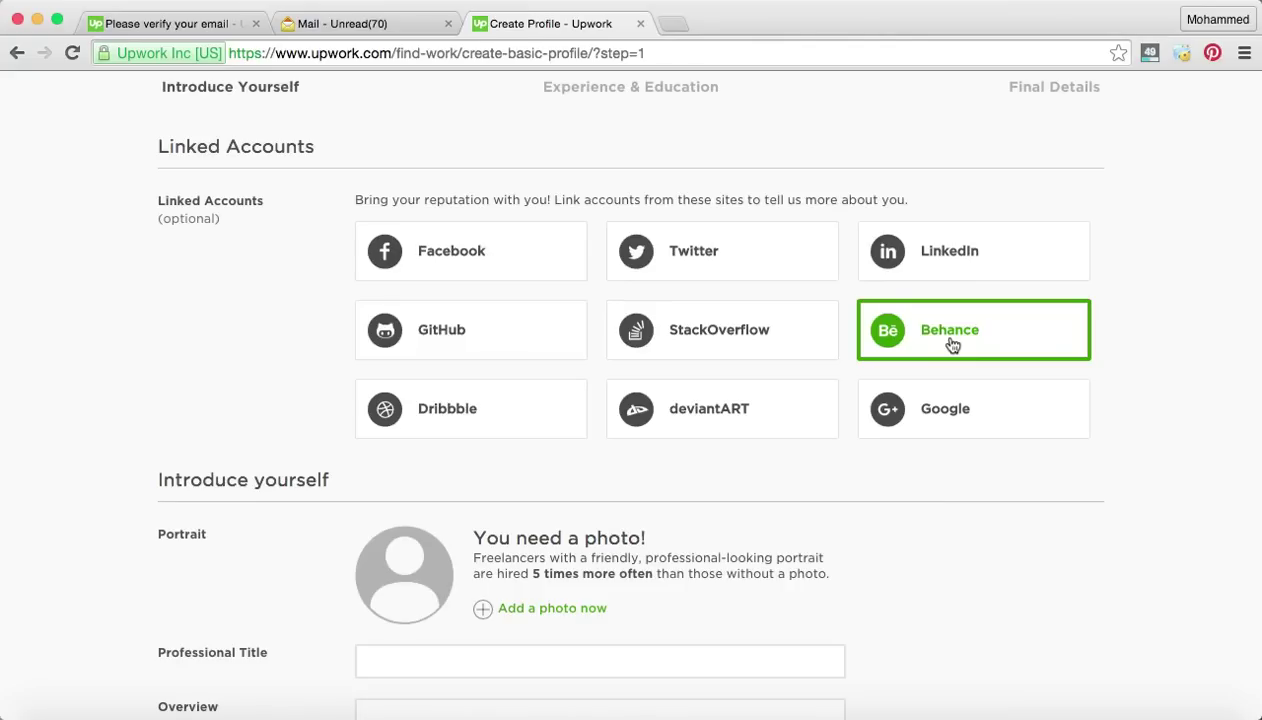
scroll(950, 343, down, 5)
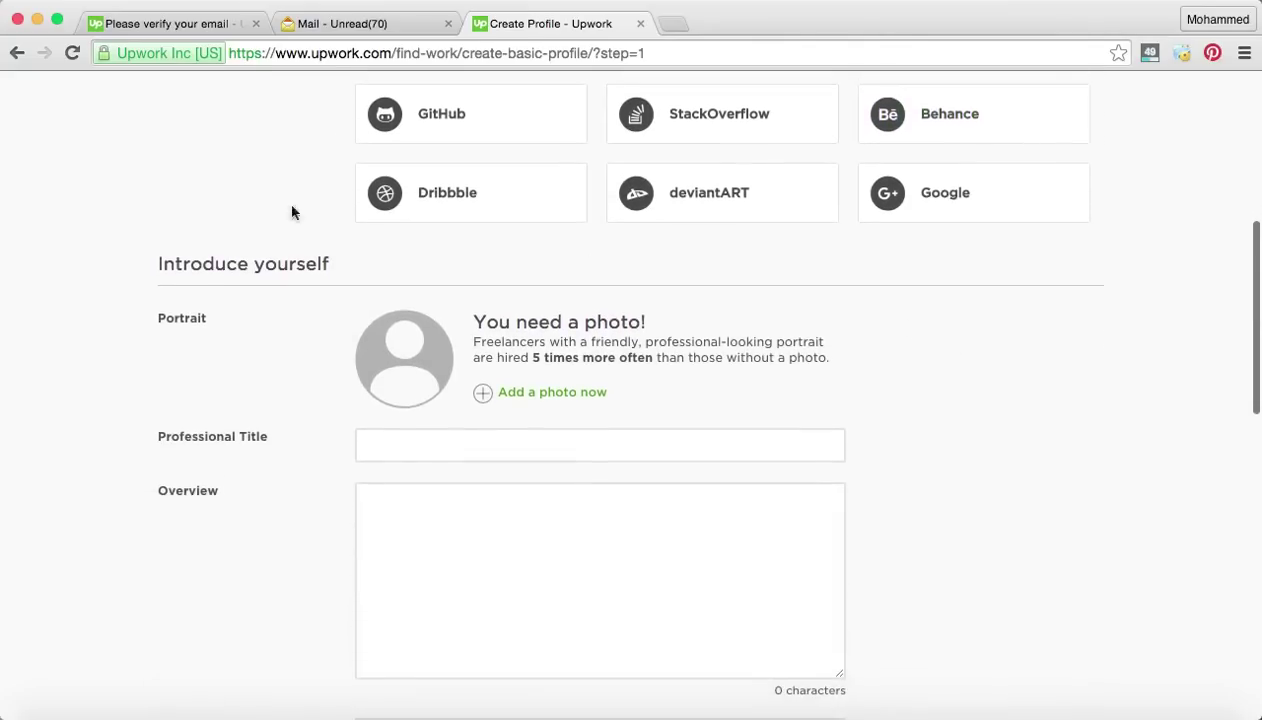
scroll(262, 285, down, 2)
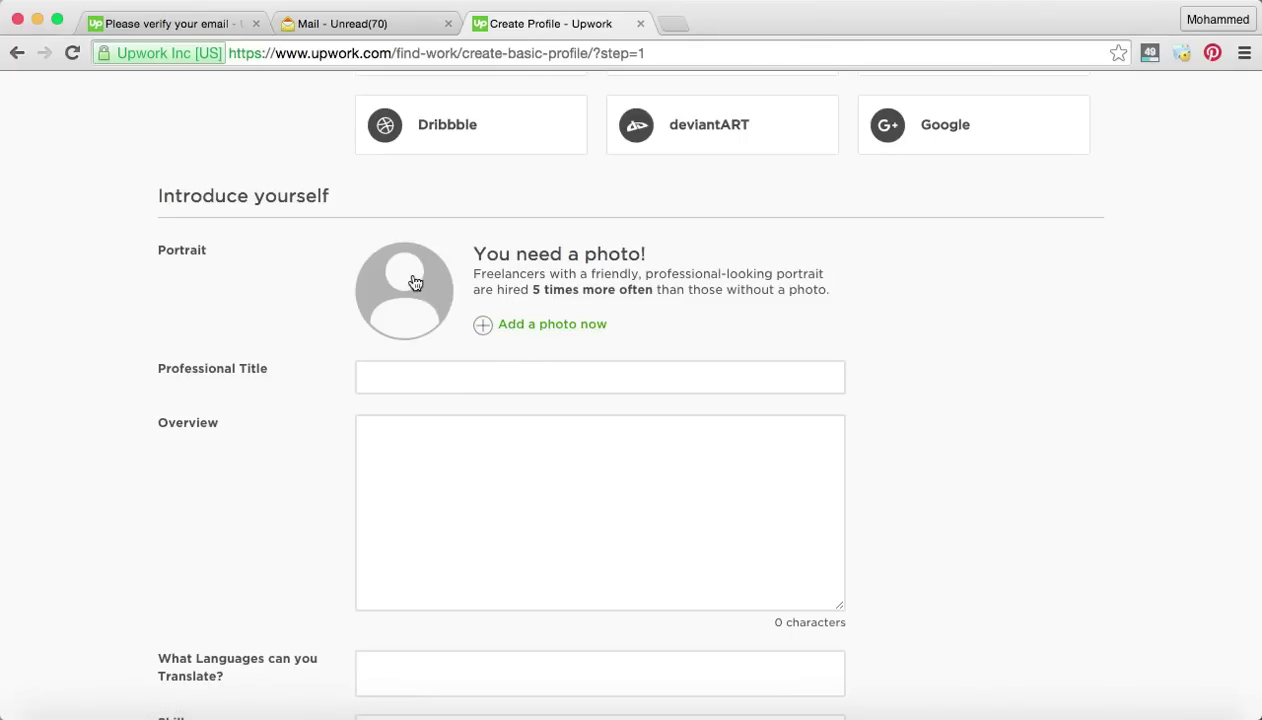
scroll(416, 283, down, 1)
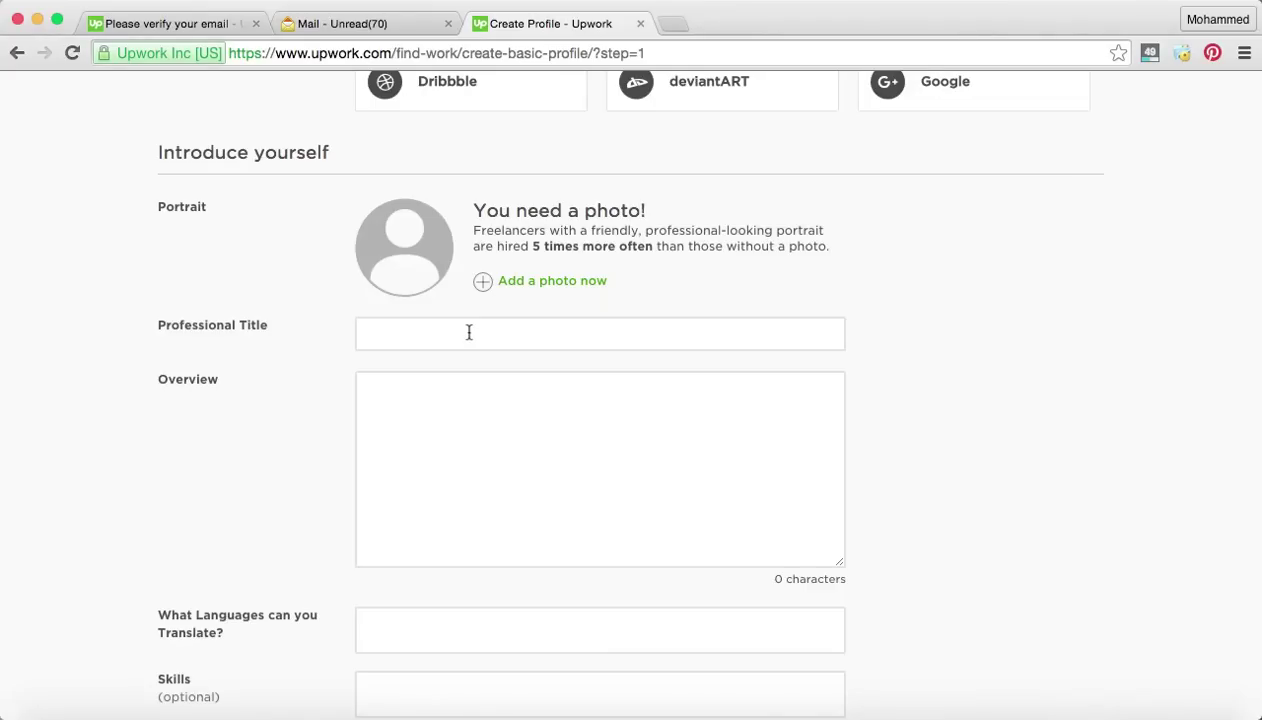
Enter 'Sr. Translator' as the professional title and move to the Overview box.
click(469, 332)
text(S)
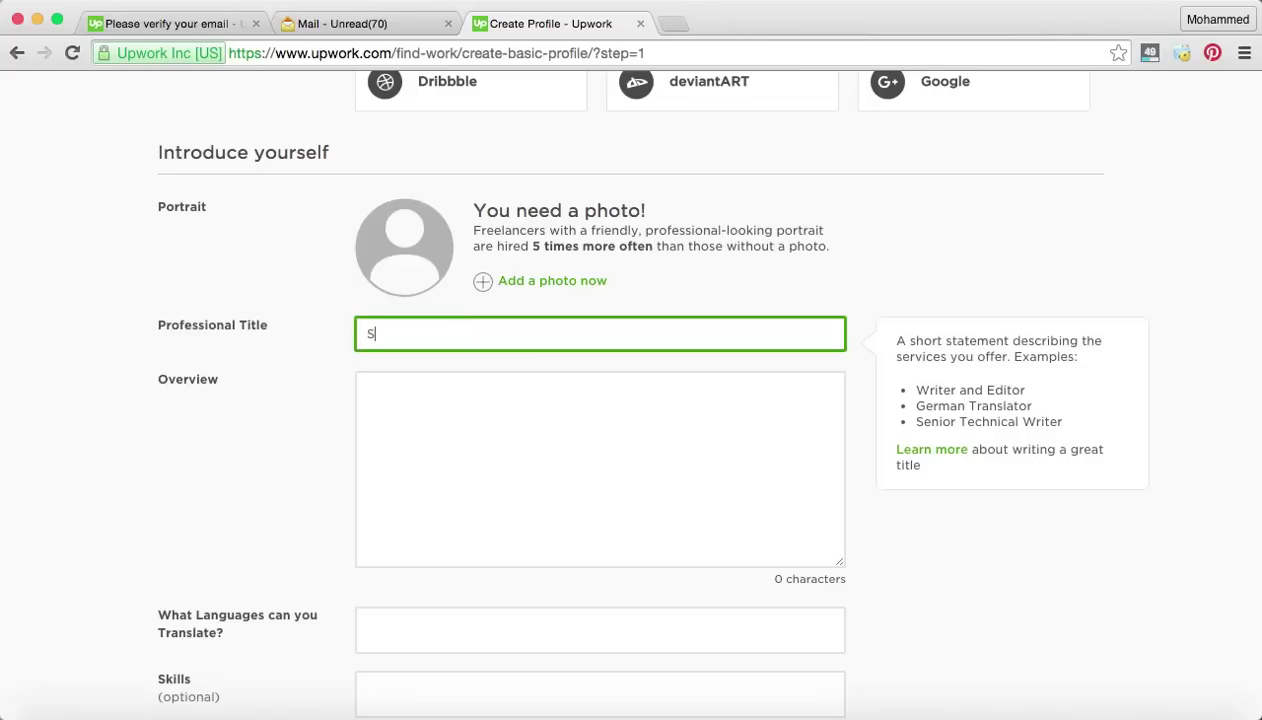
text(r. Trans)
text(lator)
click(451, 371)
scroll(535, 425, down, 2)
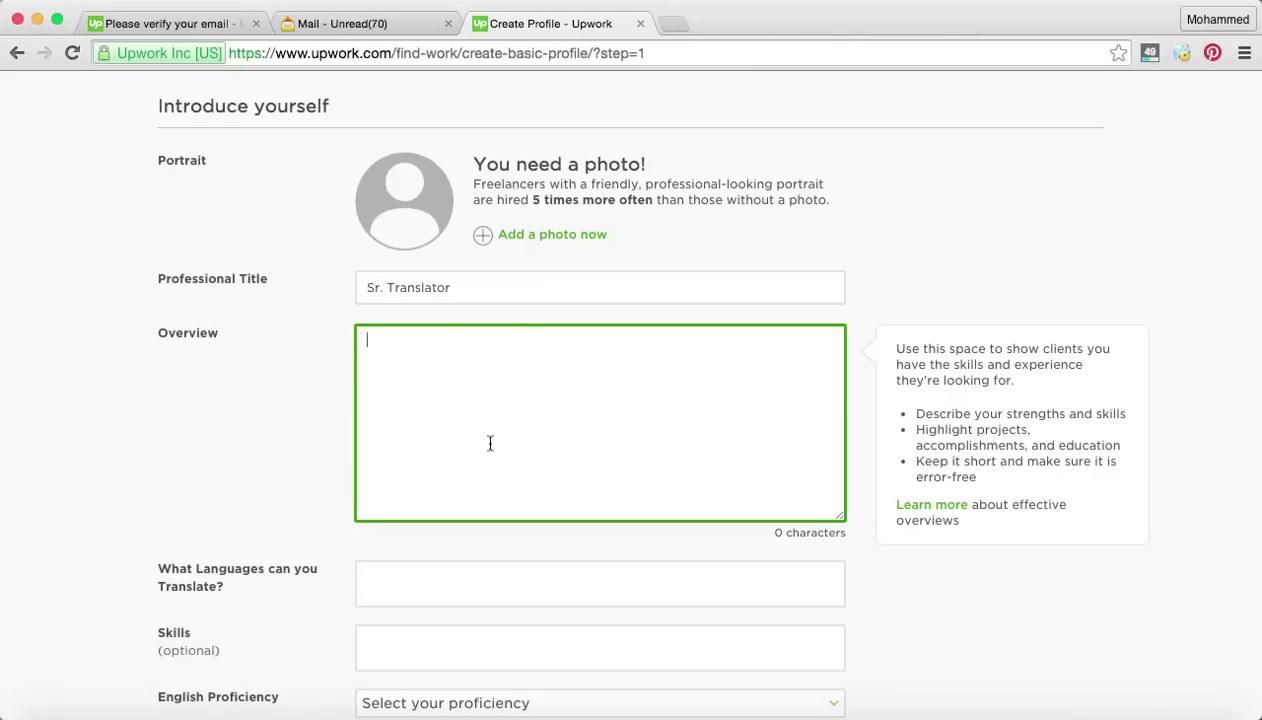
scroll(490, 443, down, 3)
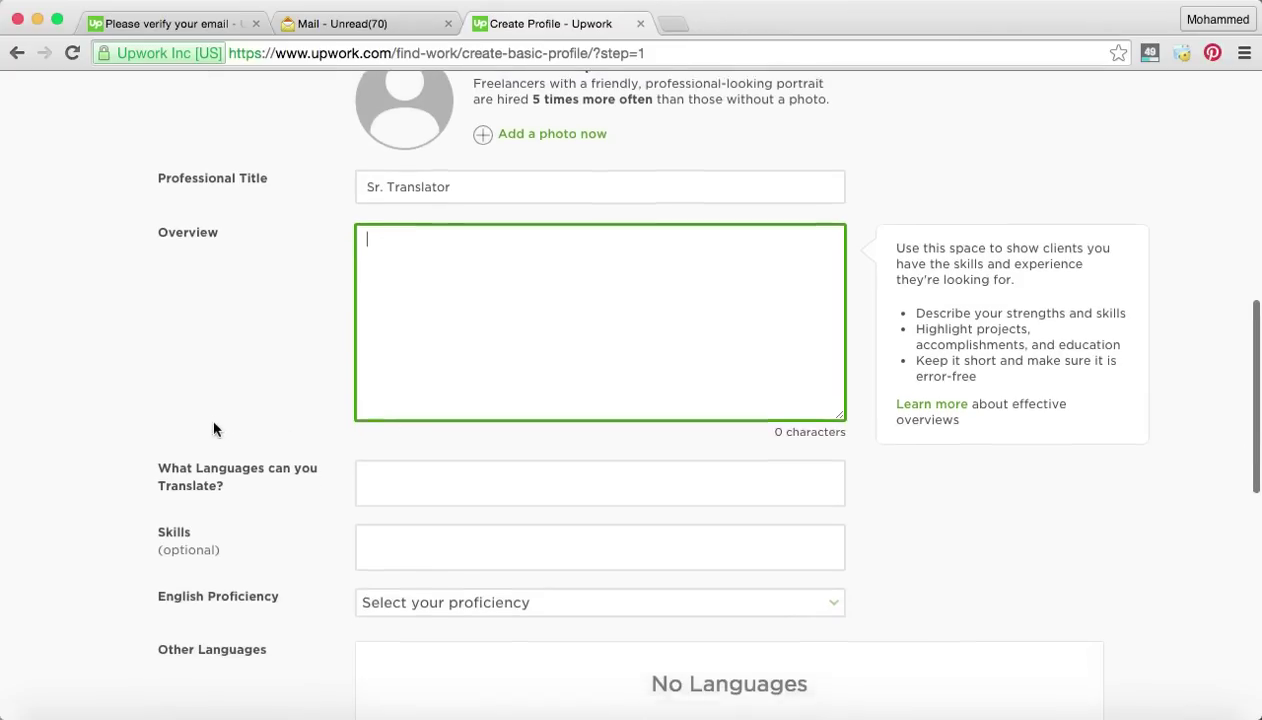
scroll(414, 456, down, 2)
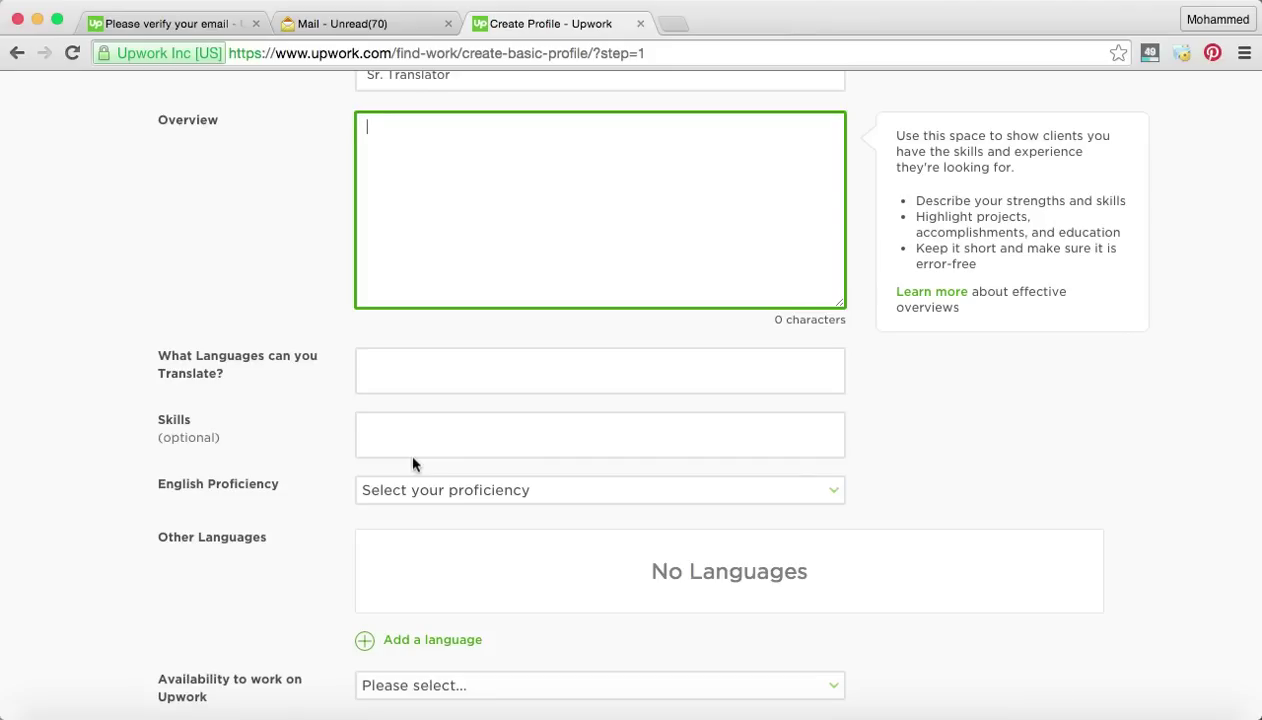
Add english-german as the first language pair you can translate.
click(380, 360)
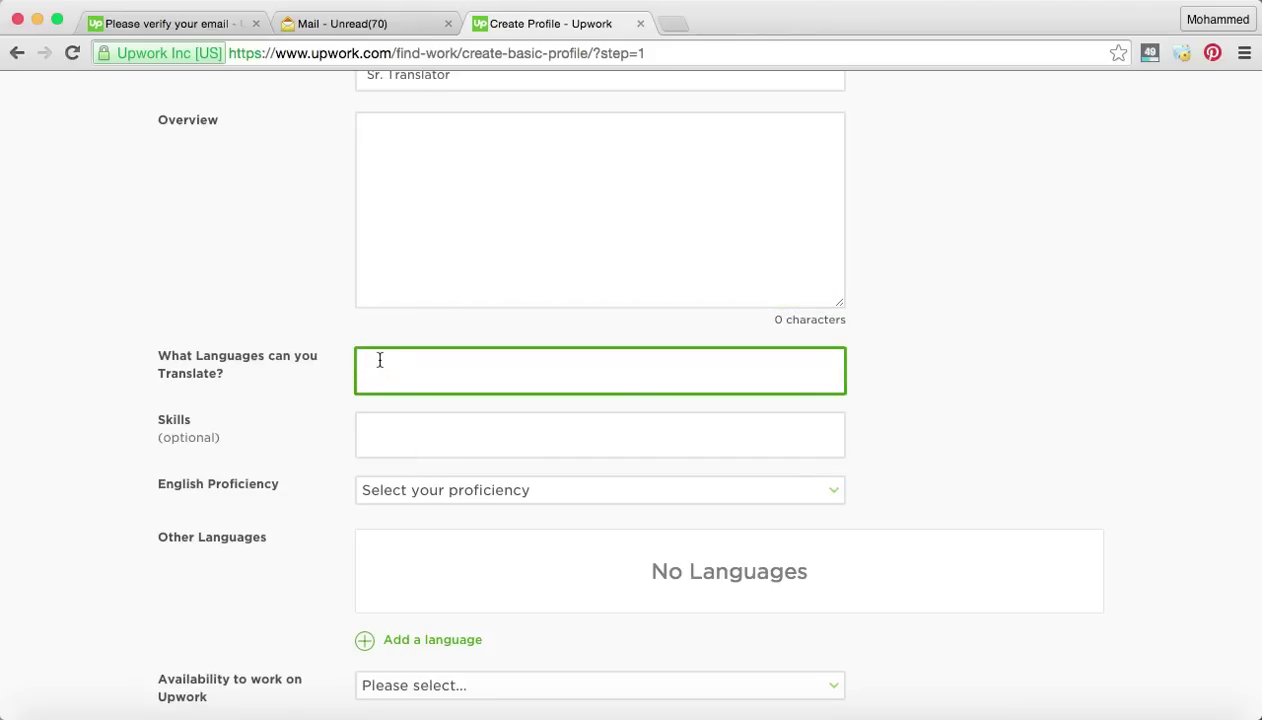
text(english)
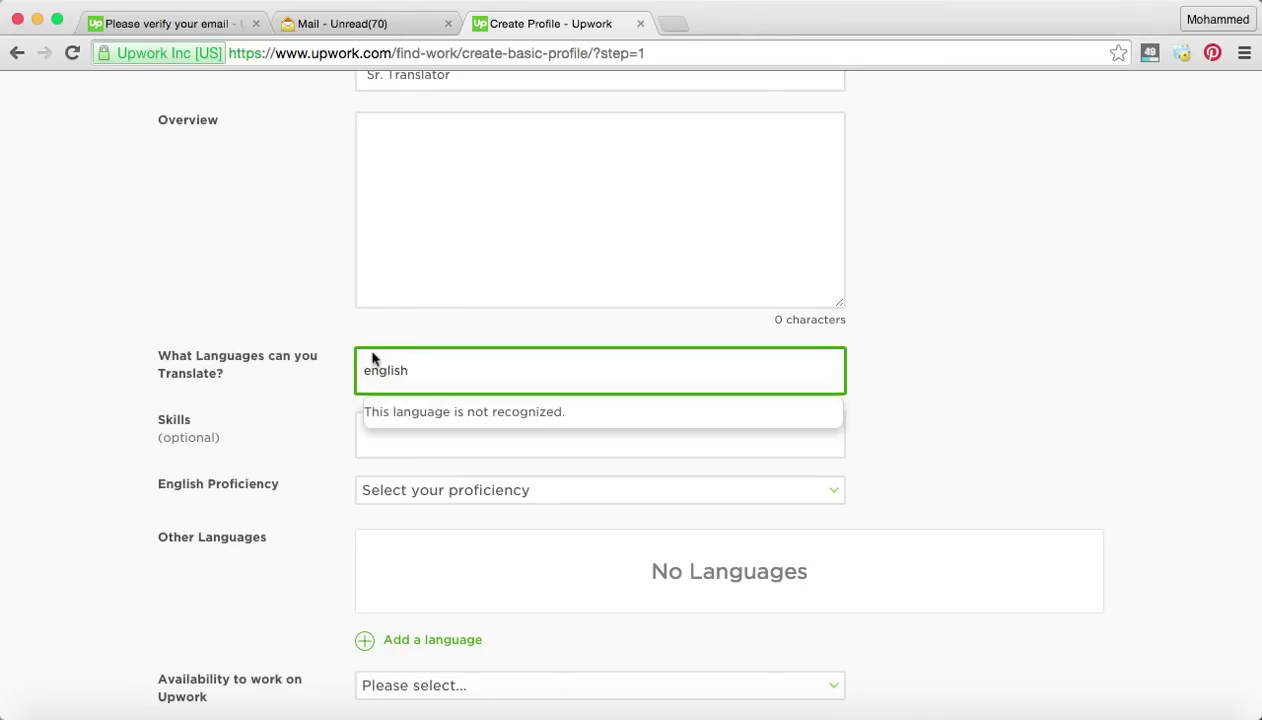
key(BackSpace)
key(BackSpace)
key(BackSpace)
key(BackSpace)
key(BackSpace)
key(BackSpace)
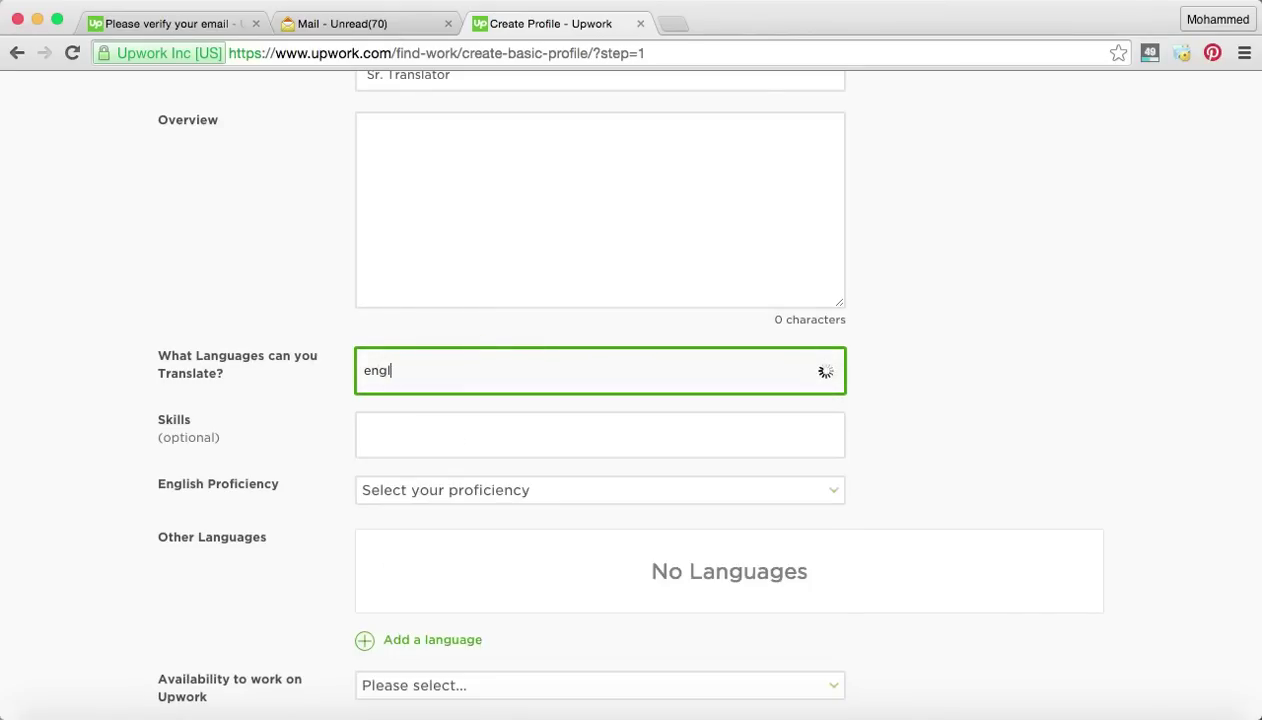
key(BackSpace)
key(BackSpace)
text(en)
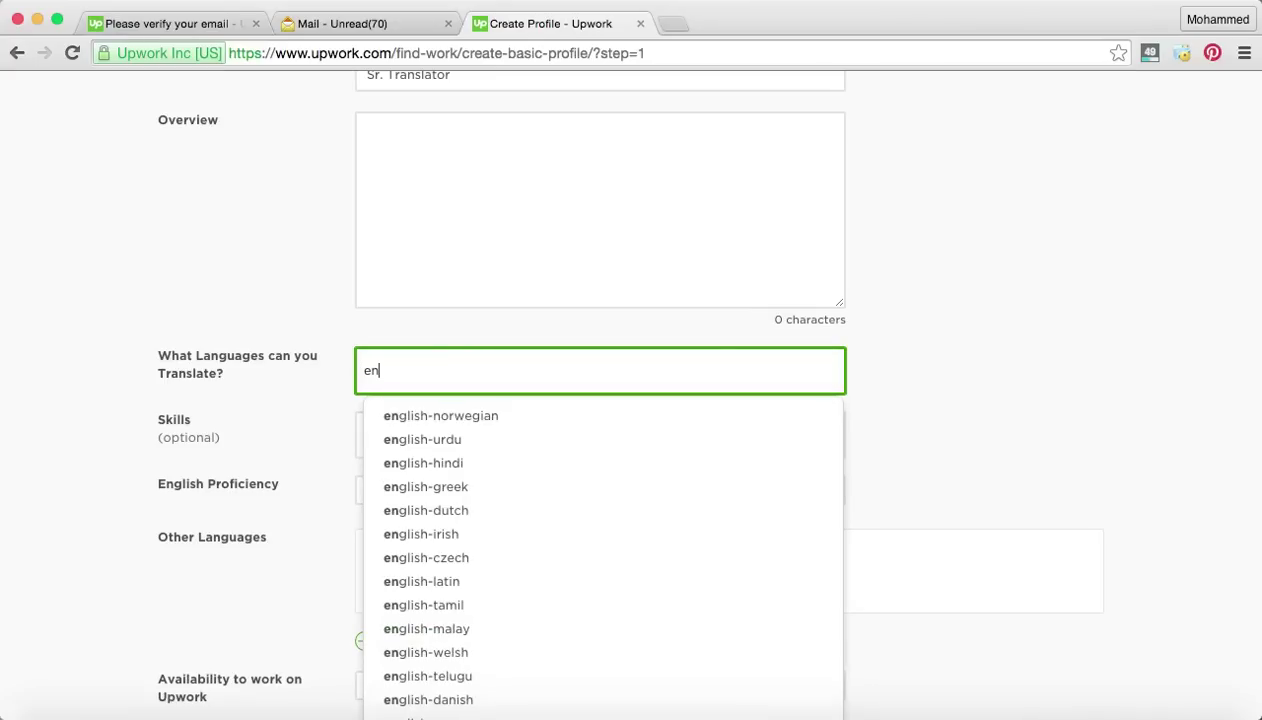
scroll(562, 442, down, 3)
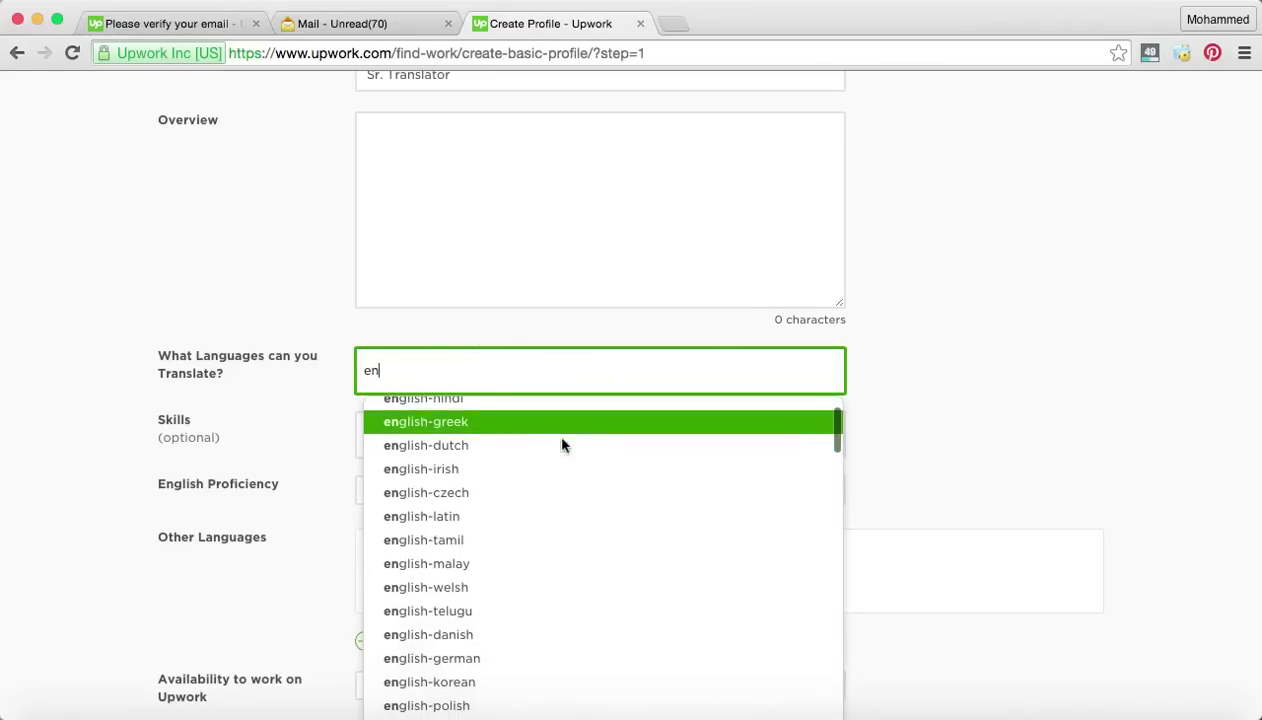
scroll(562, 444, down, 5)
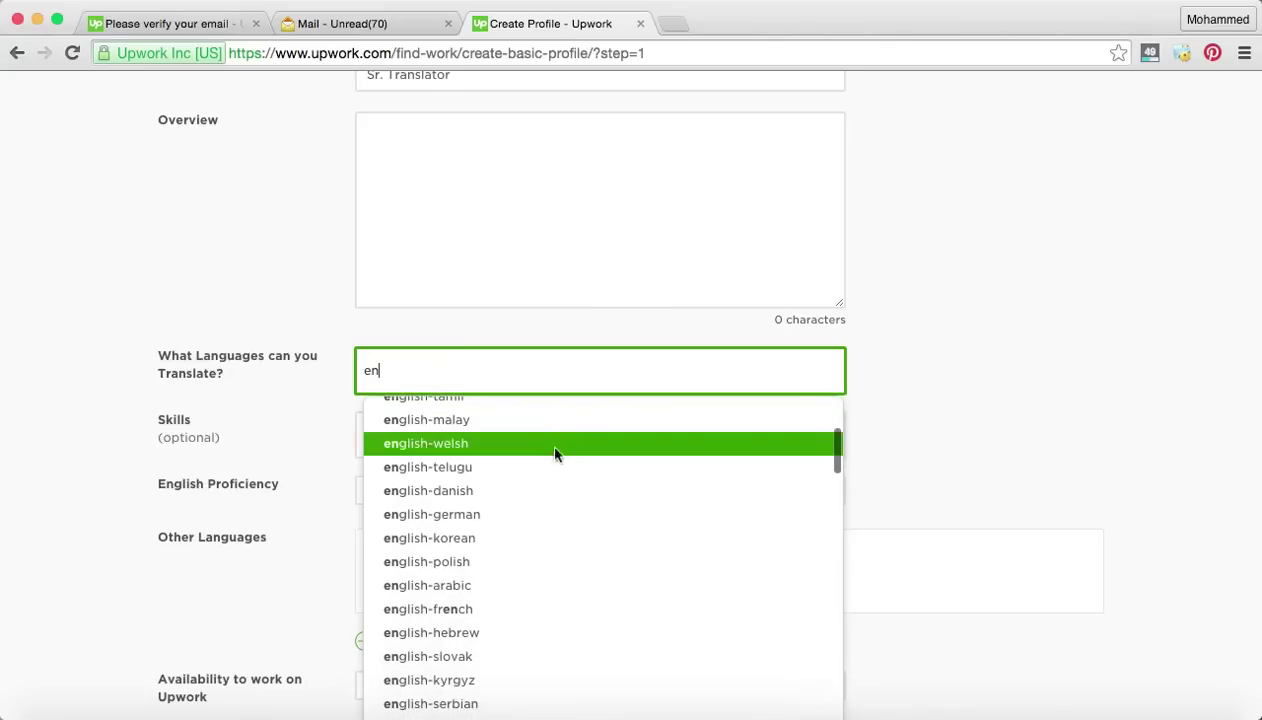
click(505, 514)
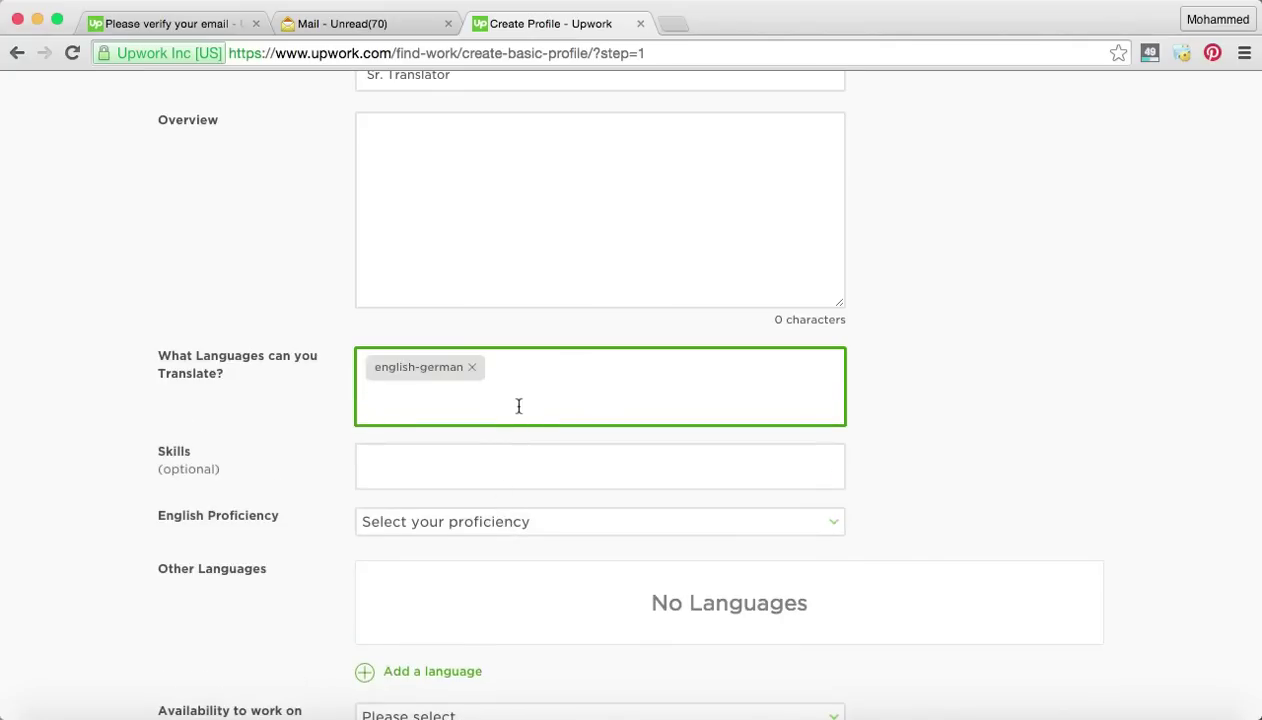
Add english-arabic and english-french as further translation language pairs.
text(en)
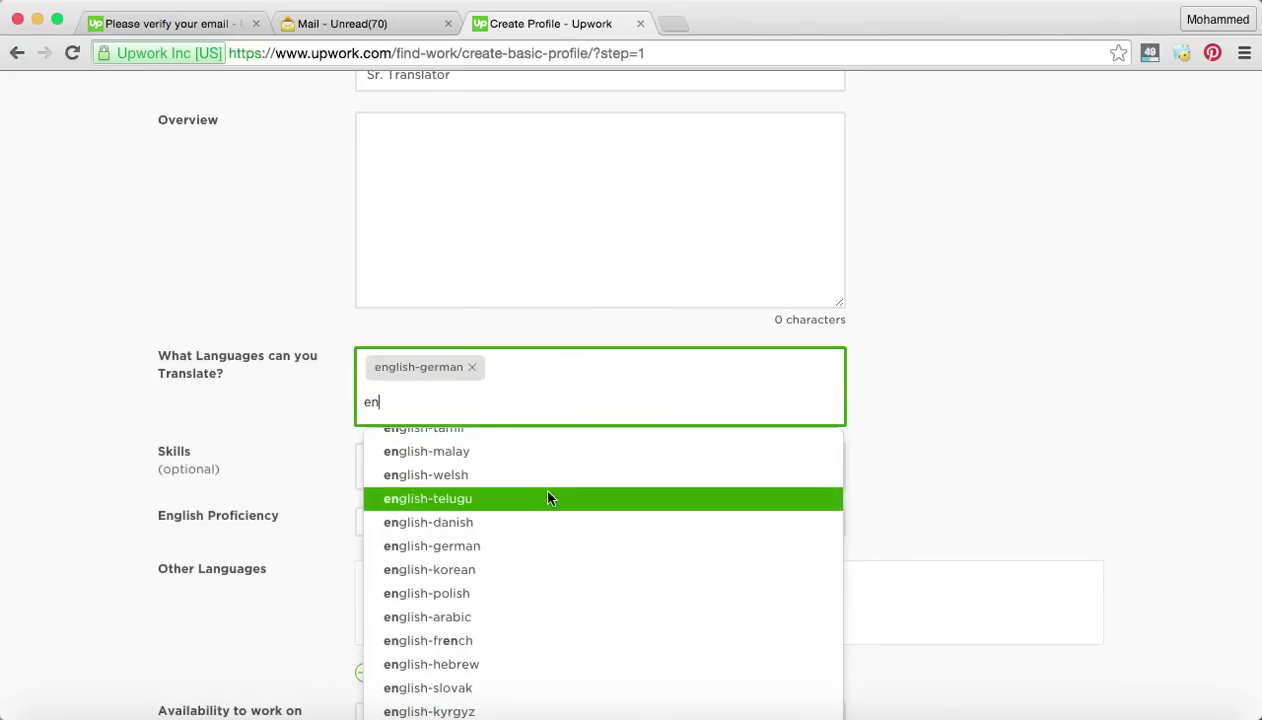
click(482, 588)
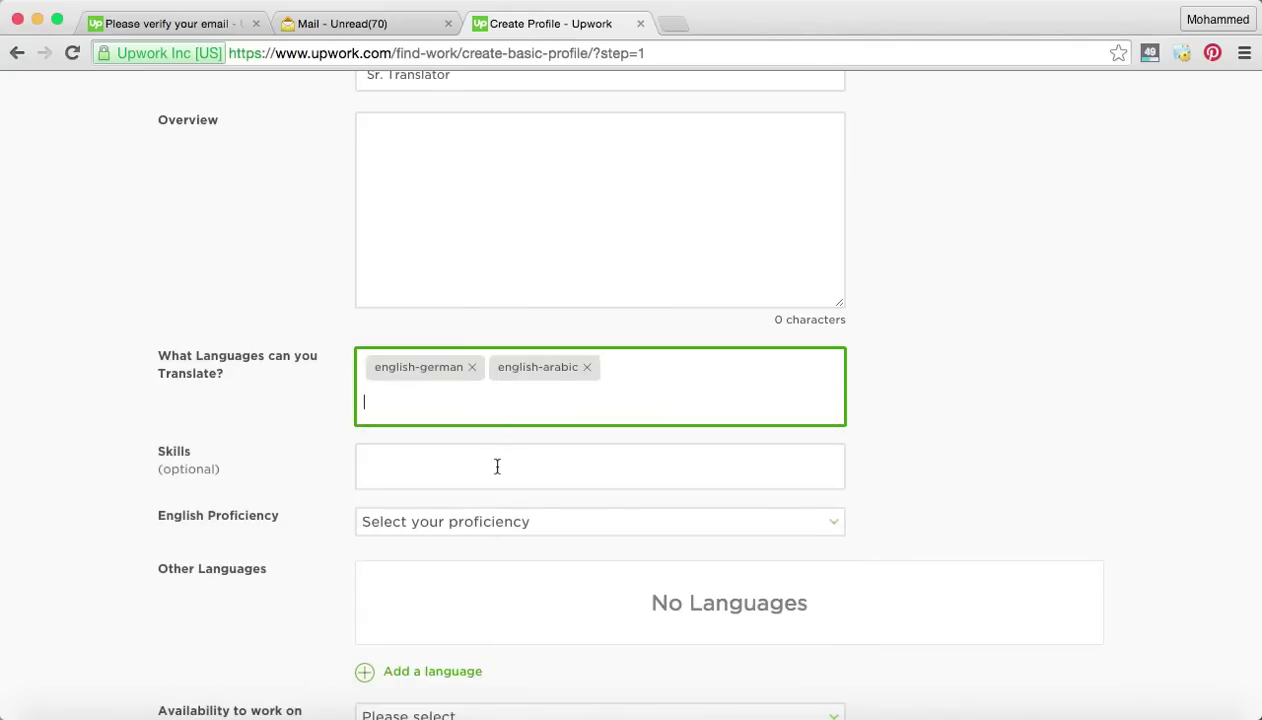
text(eng)
scroll(543, 521, down, 1)
click(515, 562)
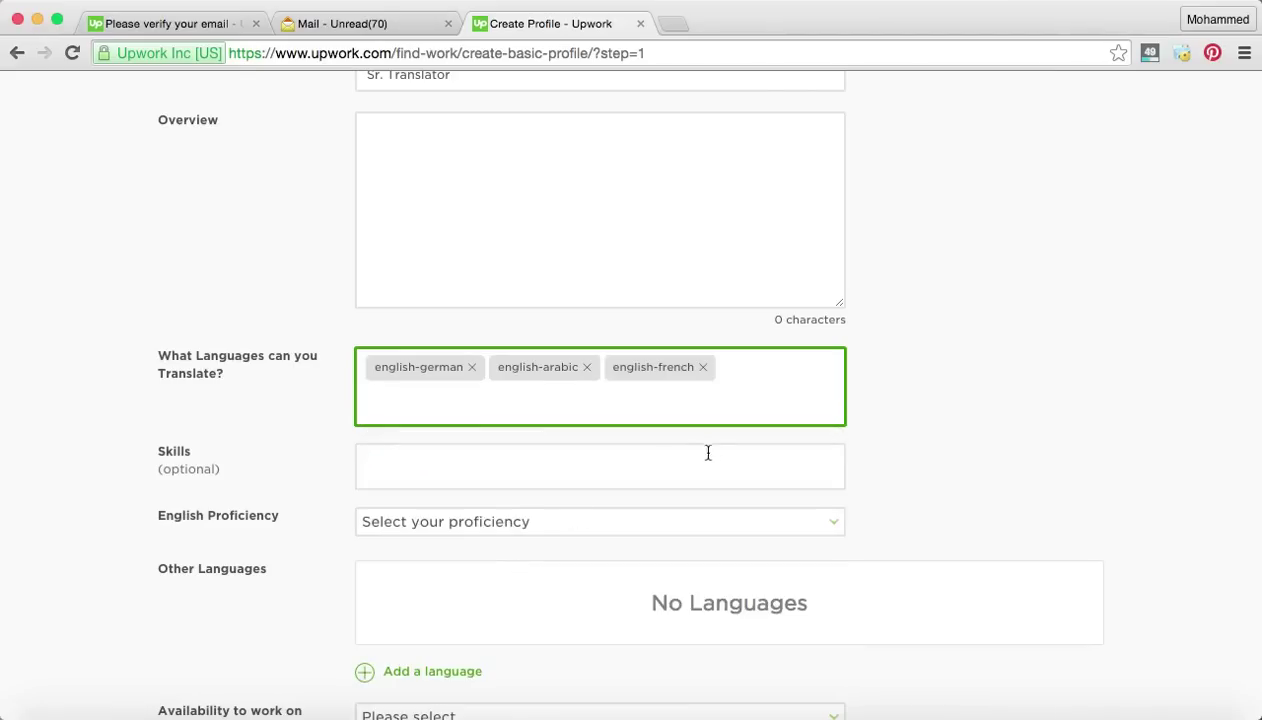
scroll(712, 450, down, 1)
click(599, 436)
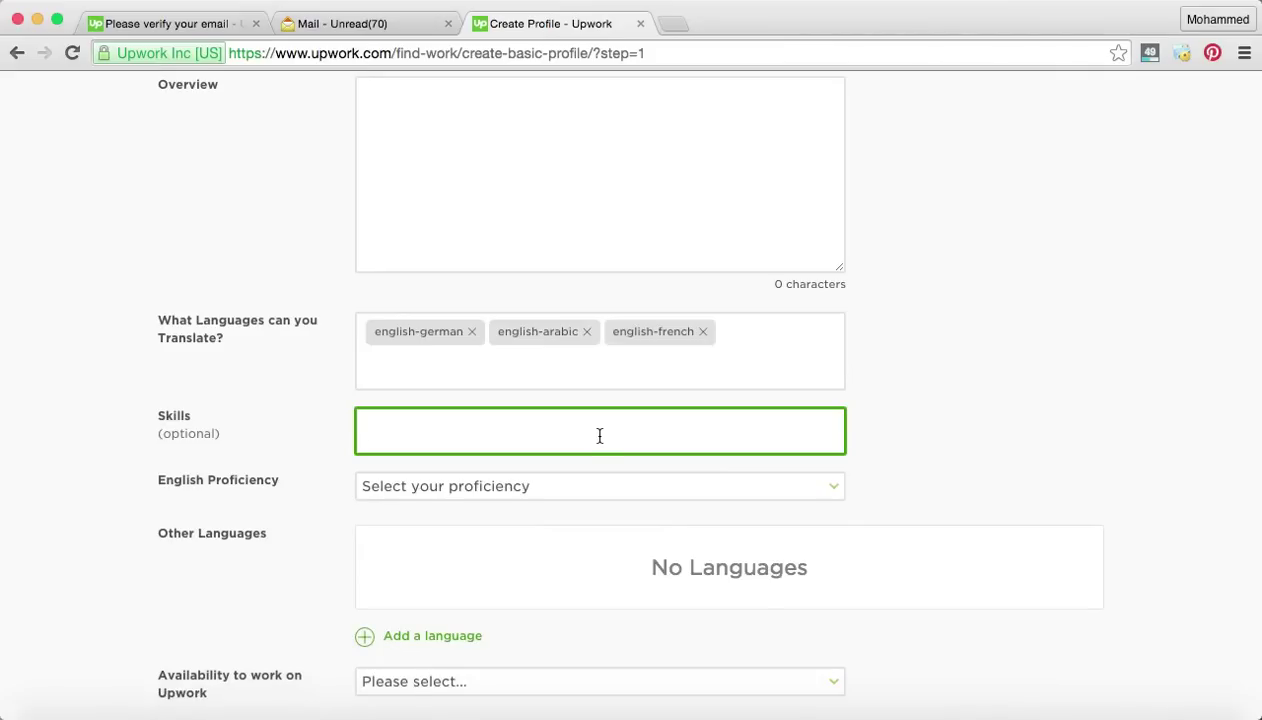
Add 'dutch' and then 'filing' to the Skills field from the suggestion lists.
scroll(599, 436, down, 2)
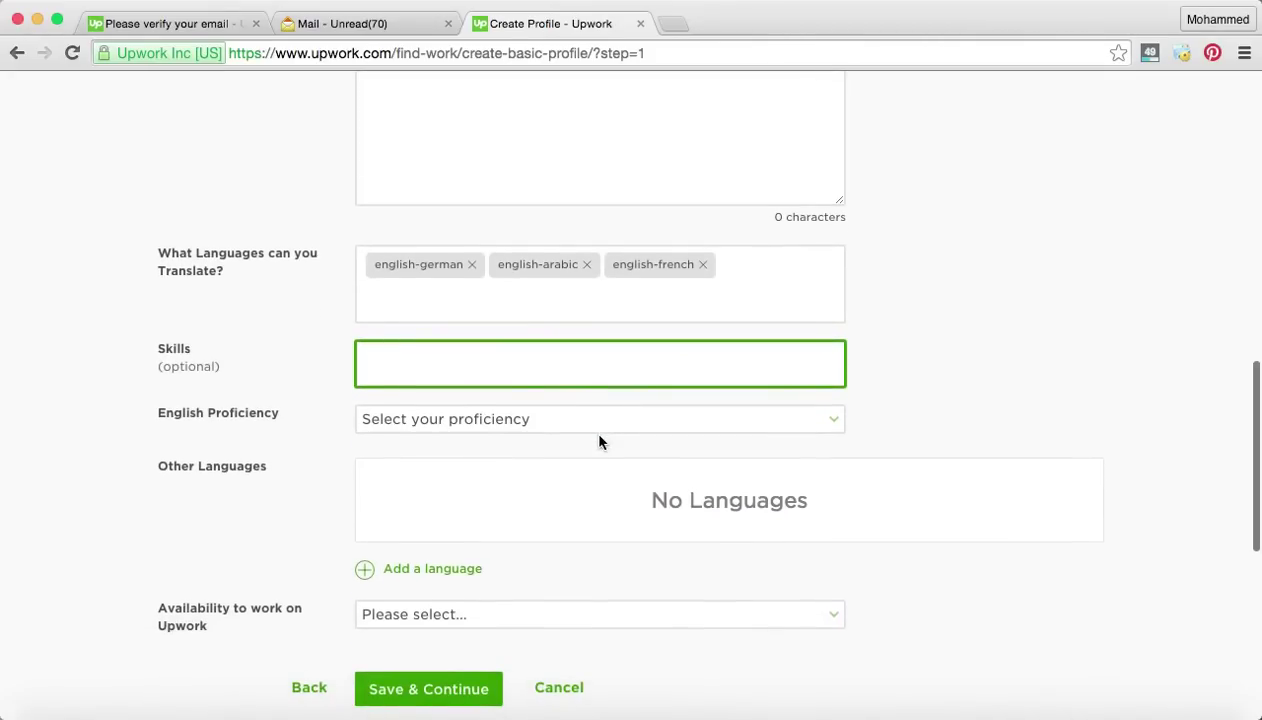
text(d)
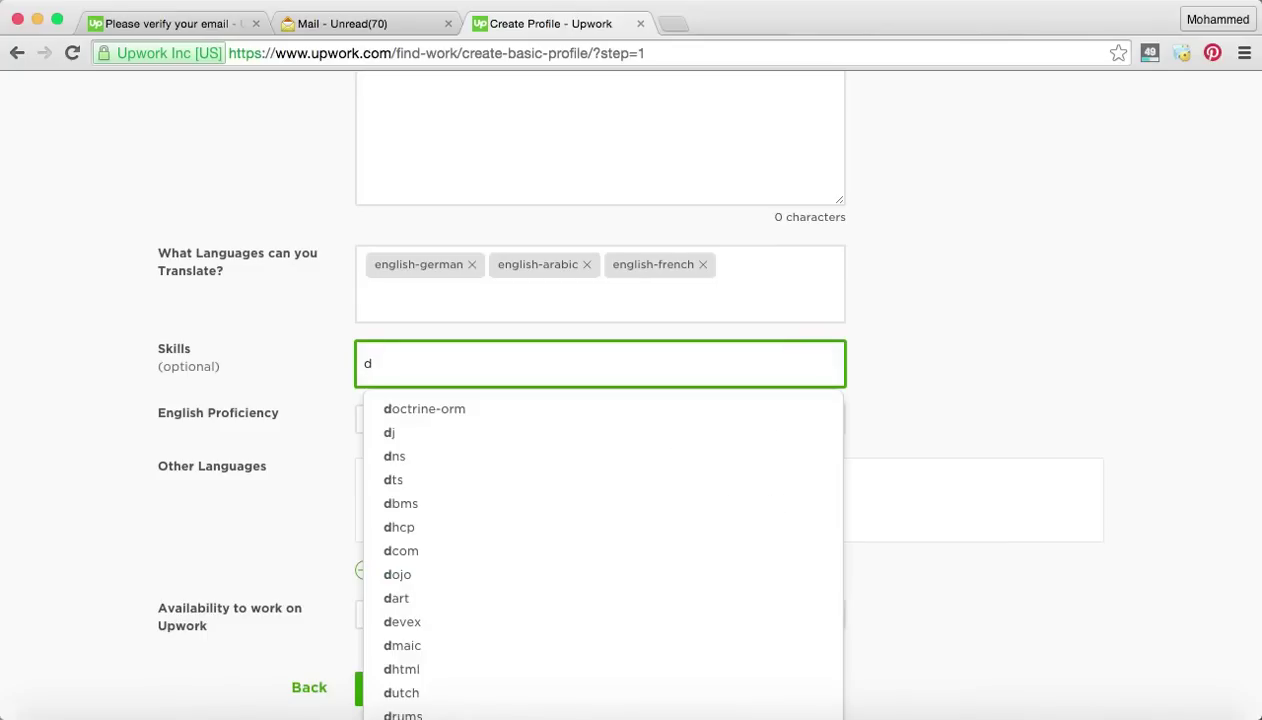
scroll(614, 503, down, 4)
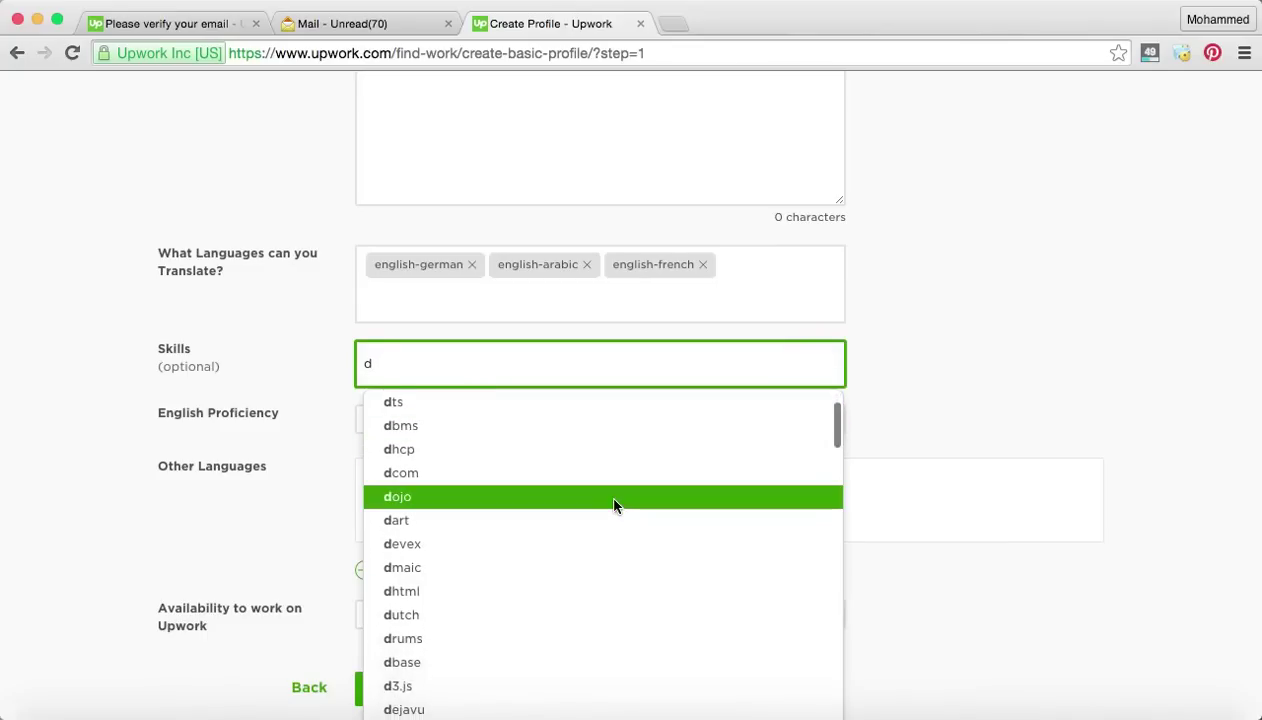
scroll(614, 506, down, 3)
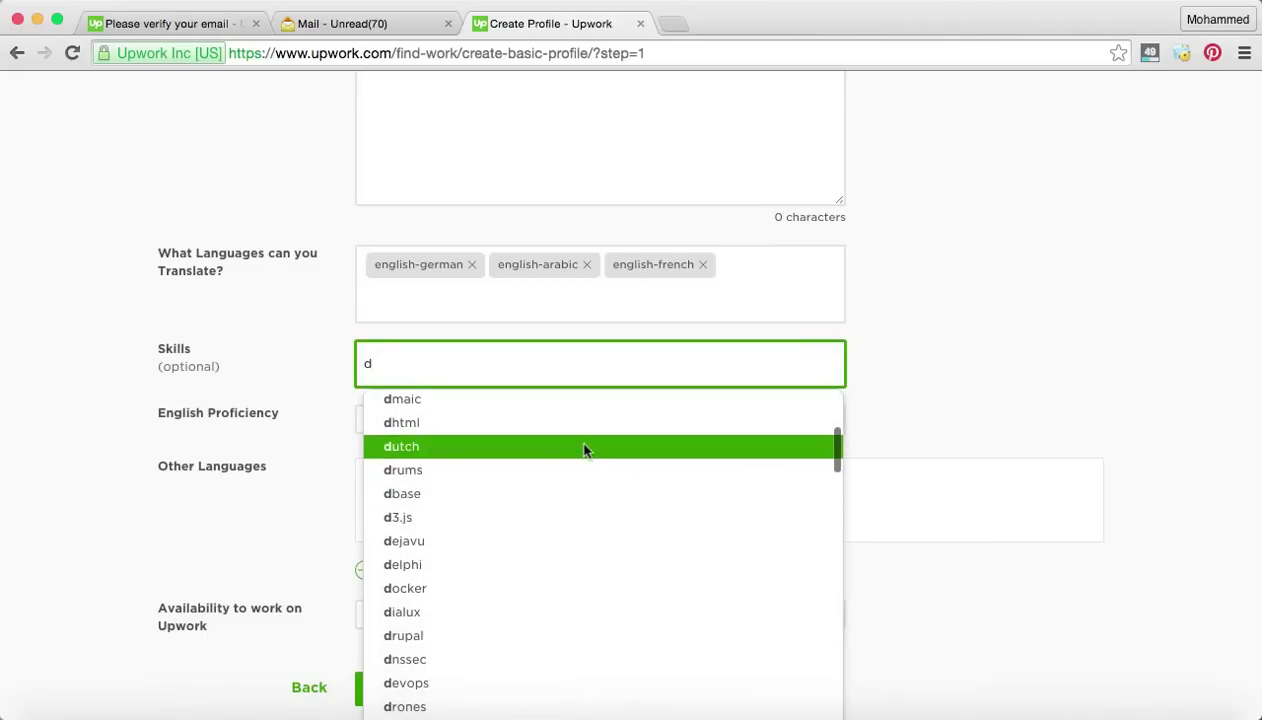
click(586, 447)
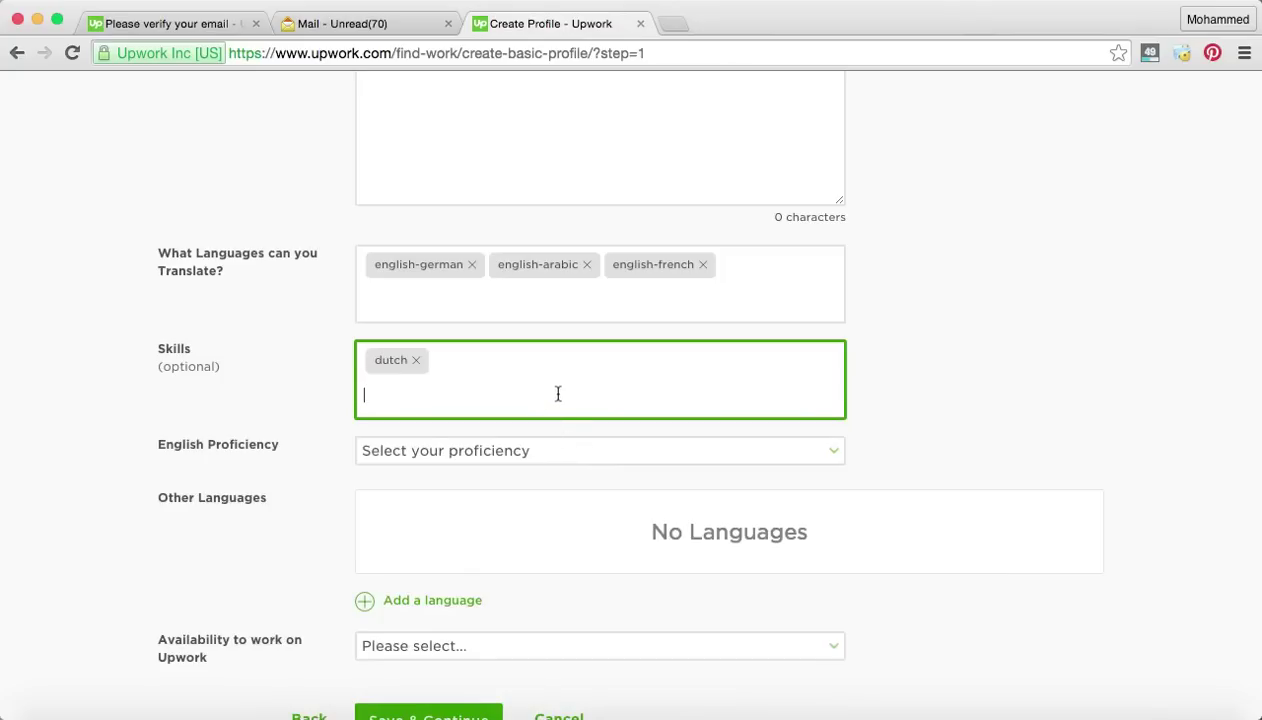
text(f)
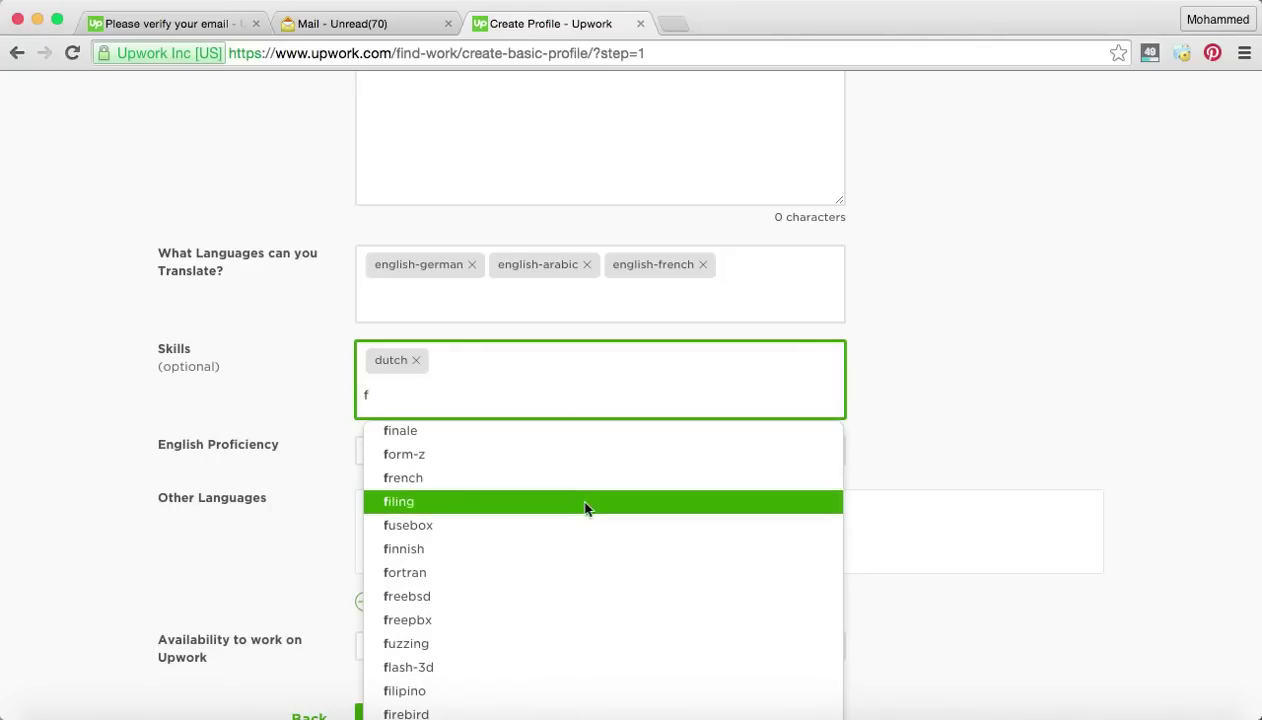
click(586, 507)
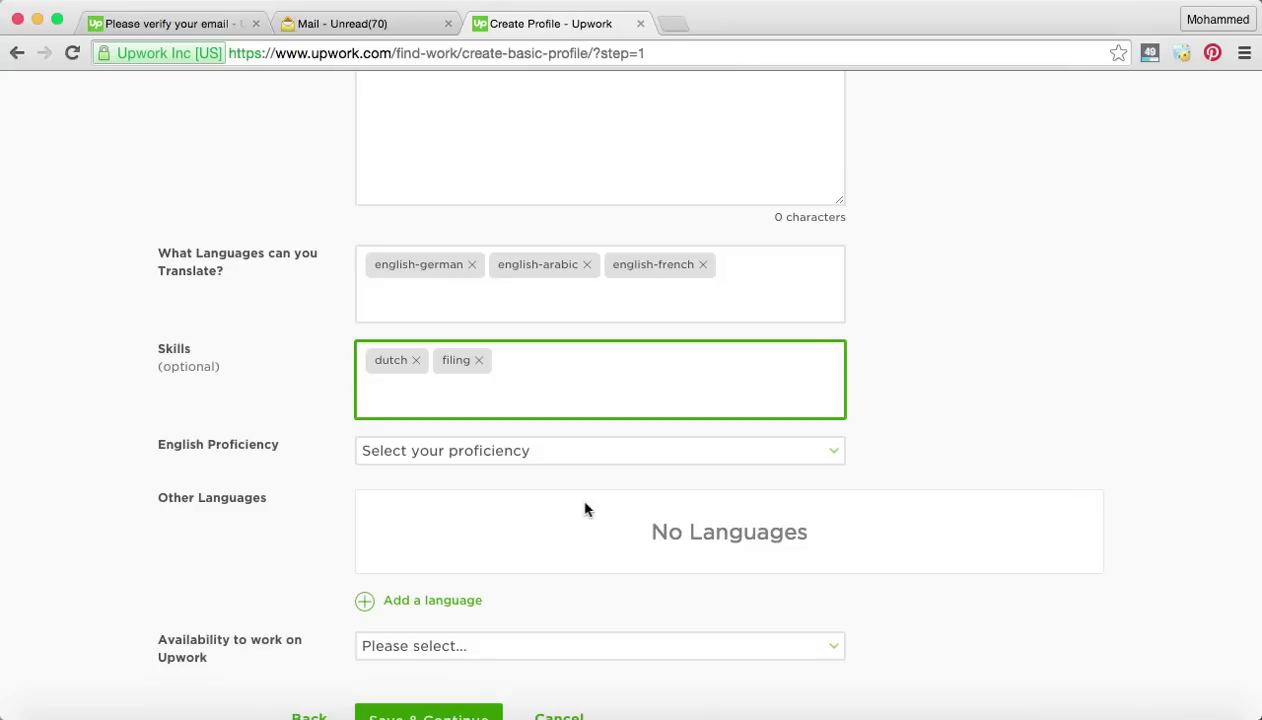
Set English proficiency to 'Fluent - Complete command of this language with perfect grammar'.
scroll(561, 464, down, 1)
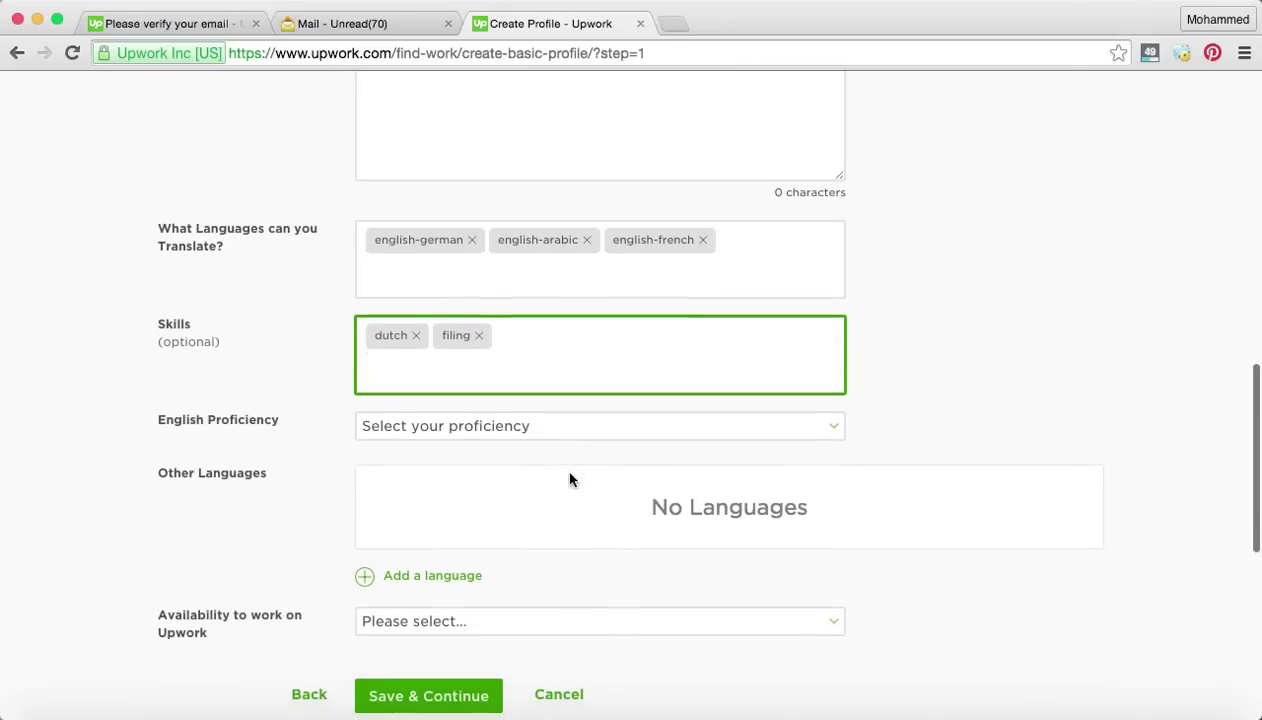
click(560, 432)
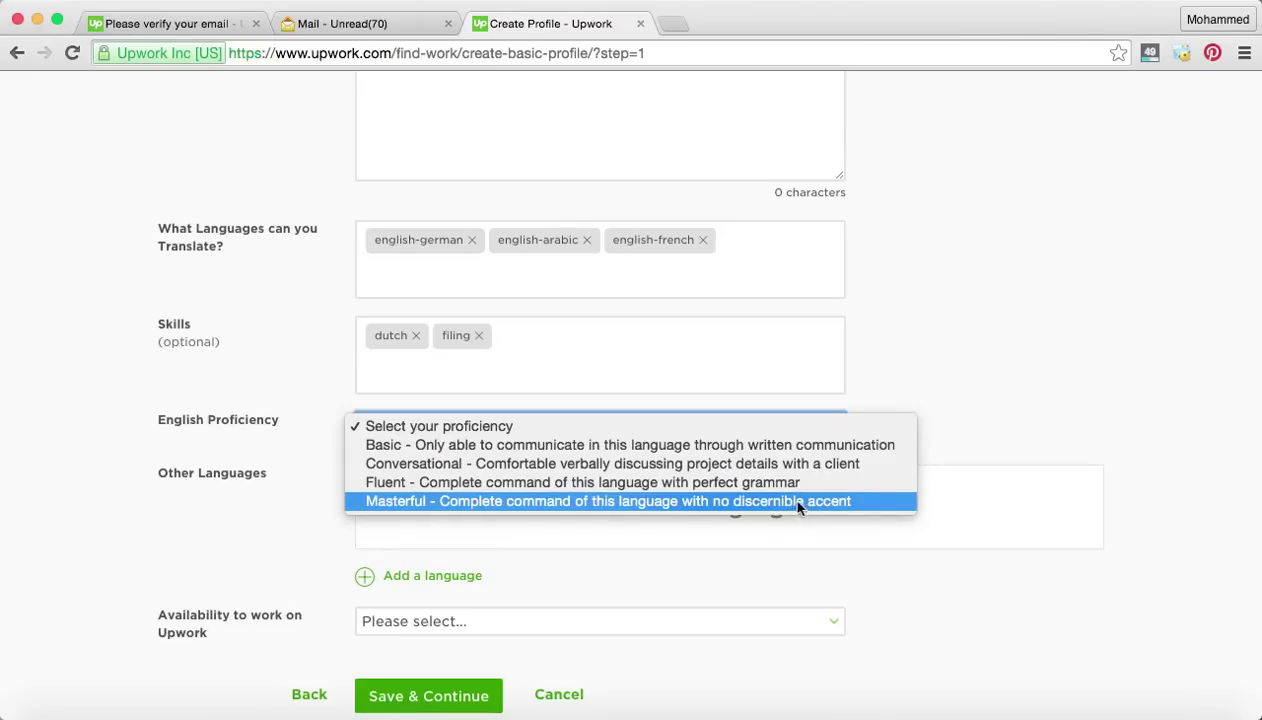
click(788, 484)
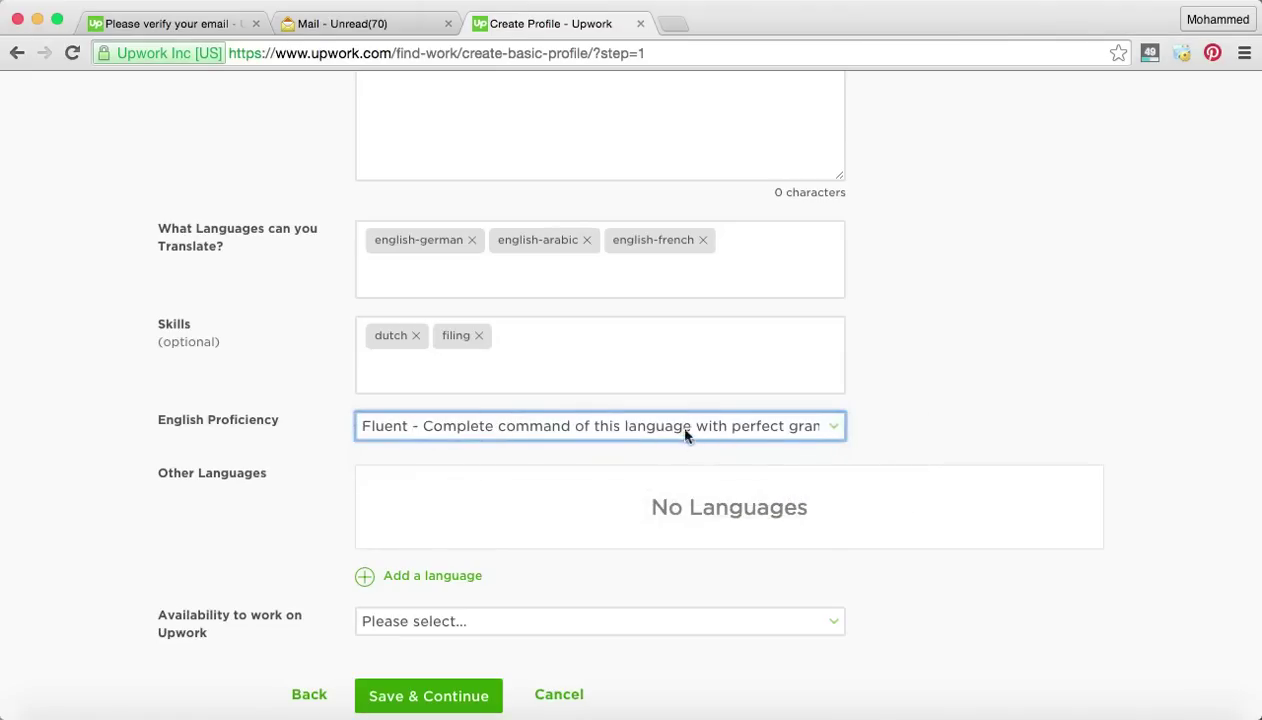
scroll(625, 459, down, 2)
click(626, 407)
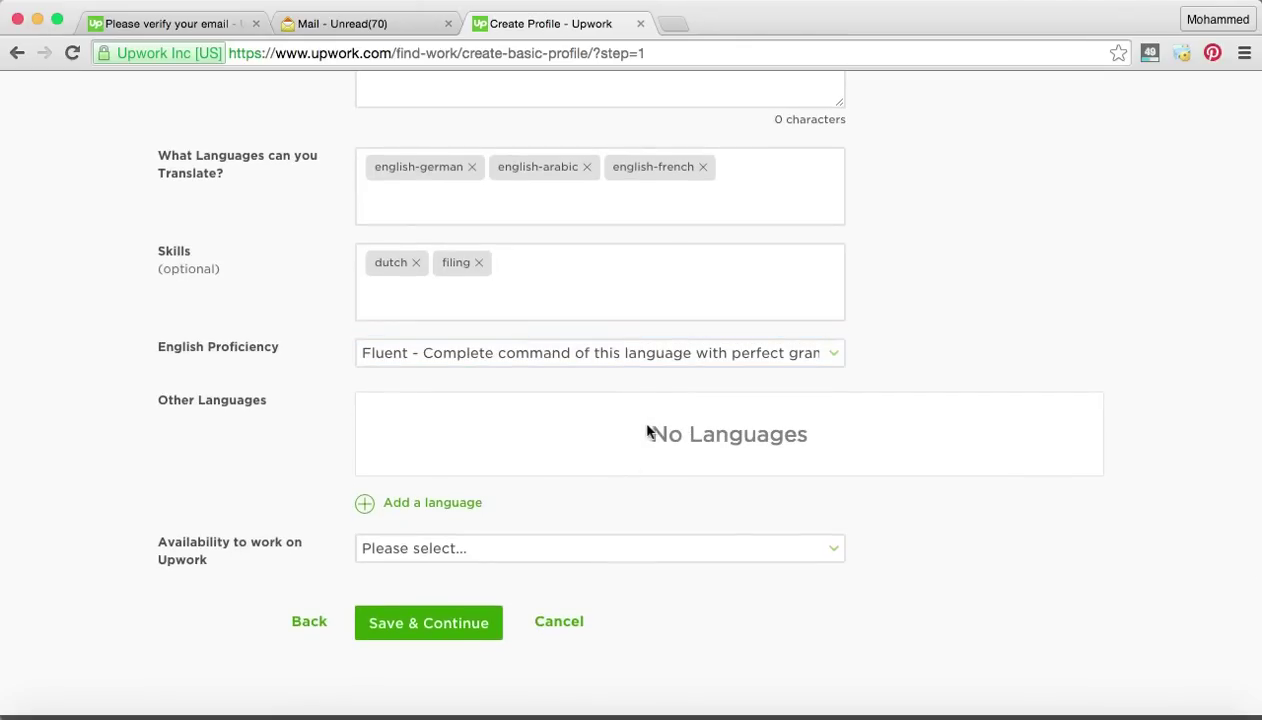
Add French at Conversational level under Other Languages and save the entry.
click(477, 505)
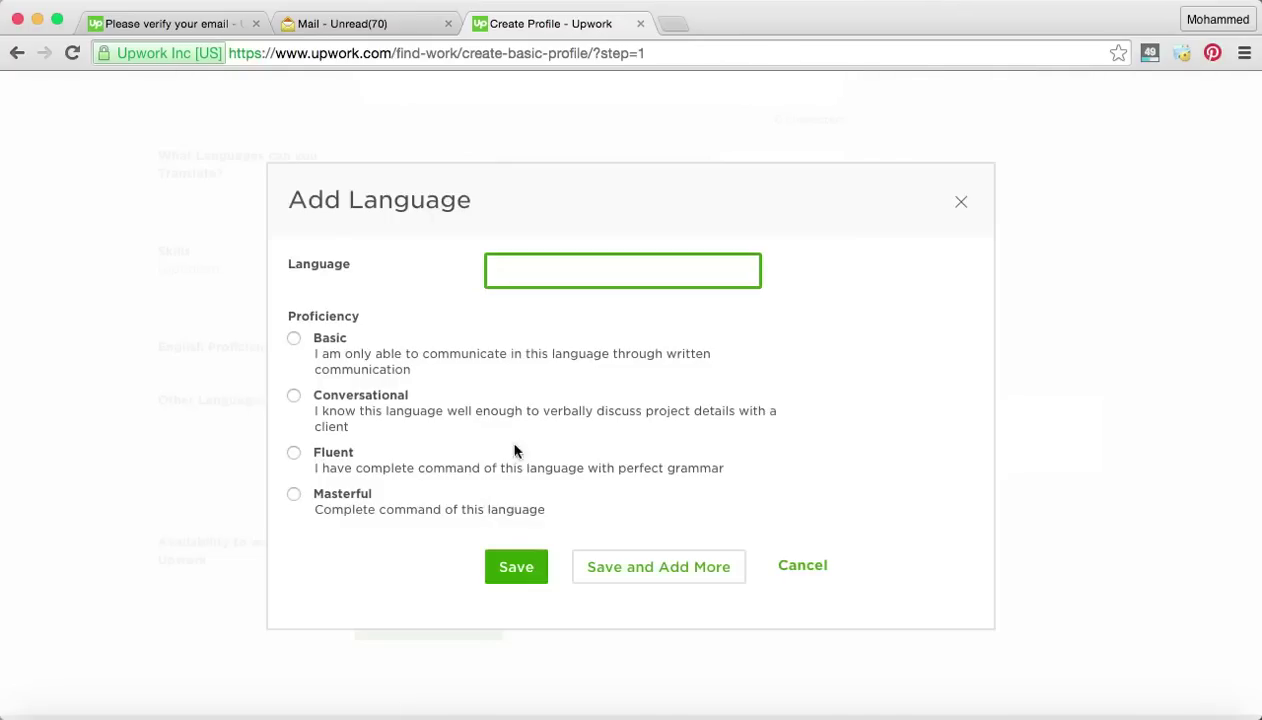
text(fren)
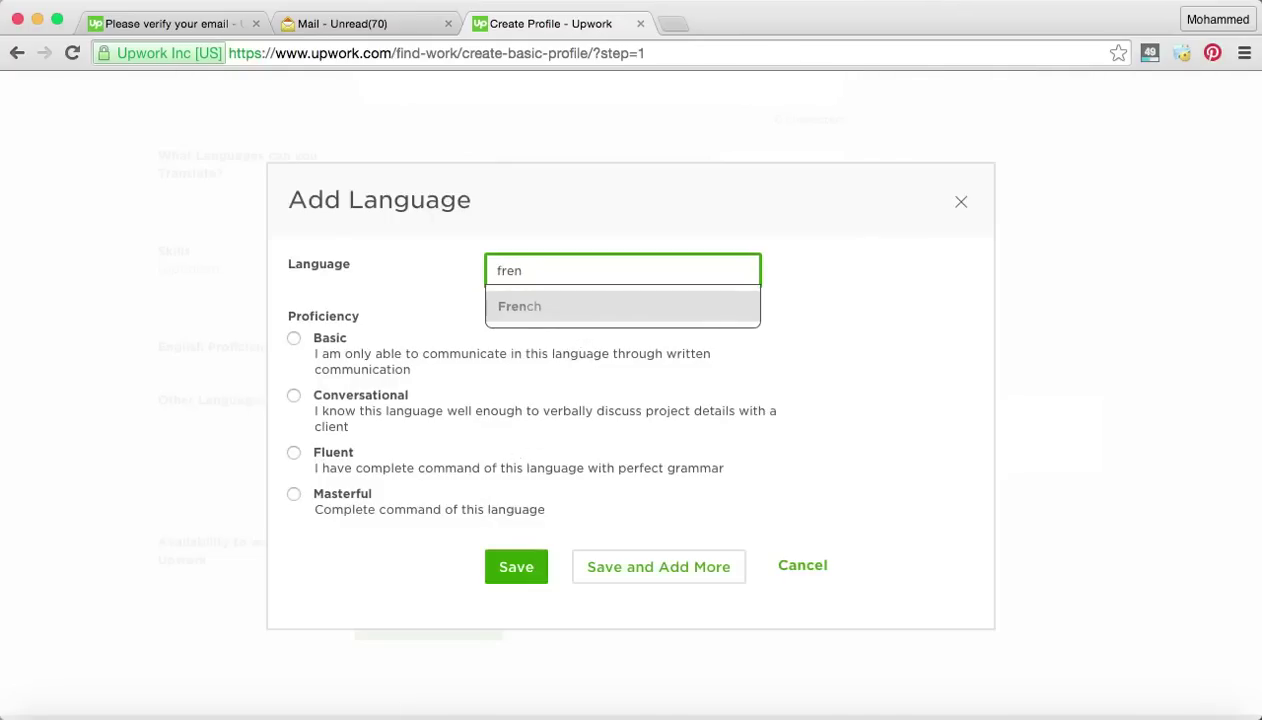
click(540, 304)
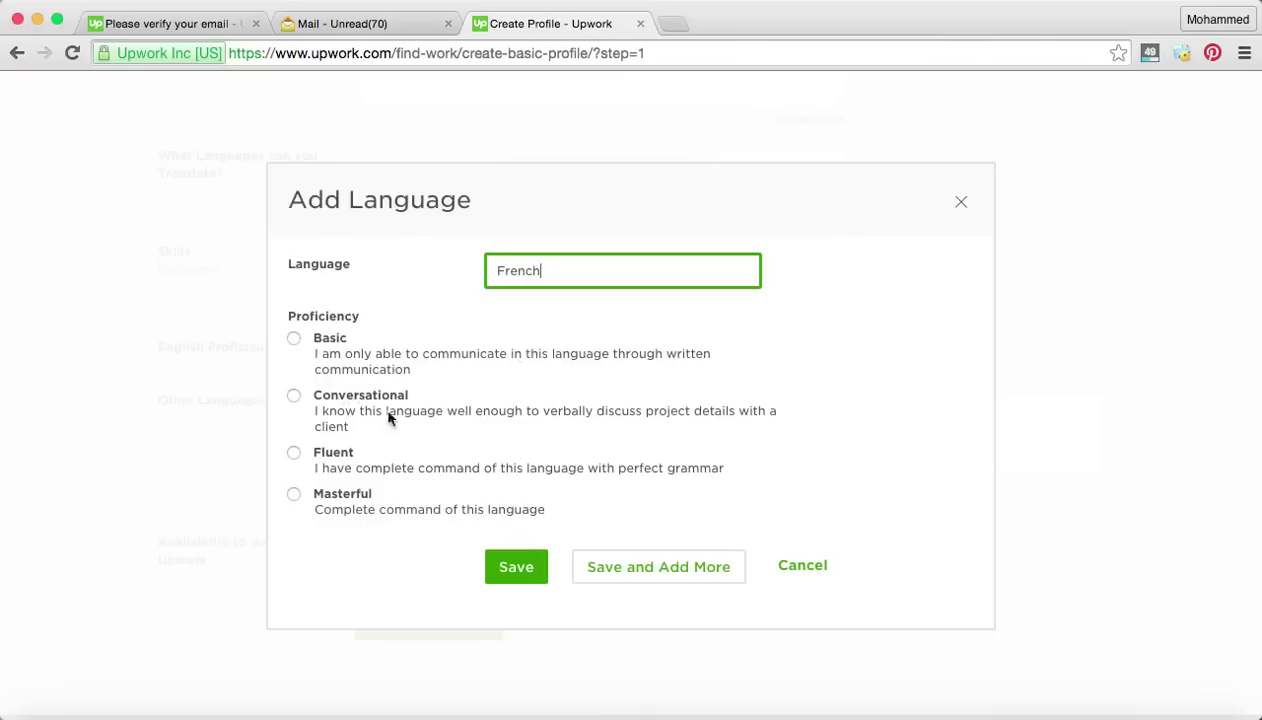
click(293, 395)
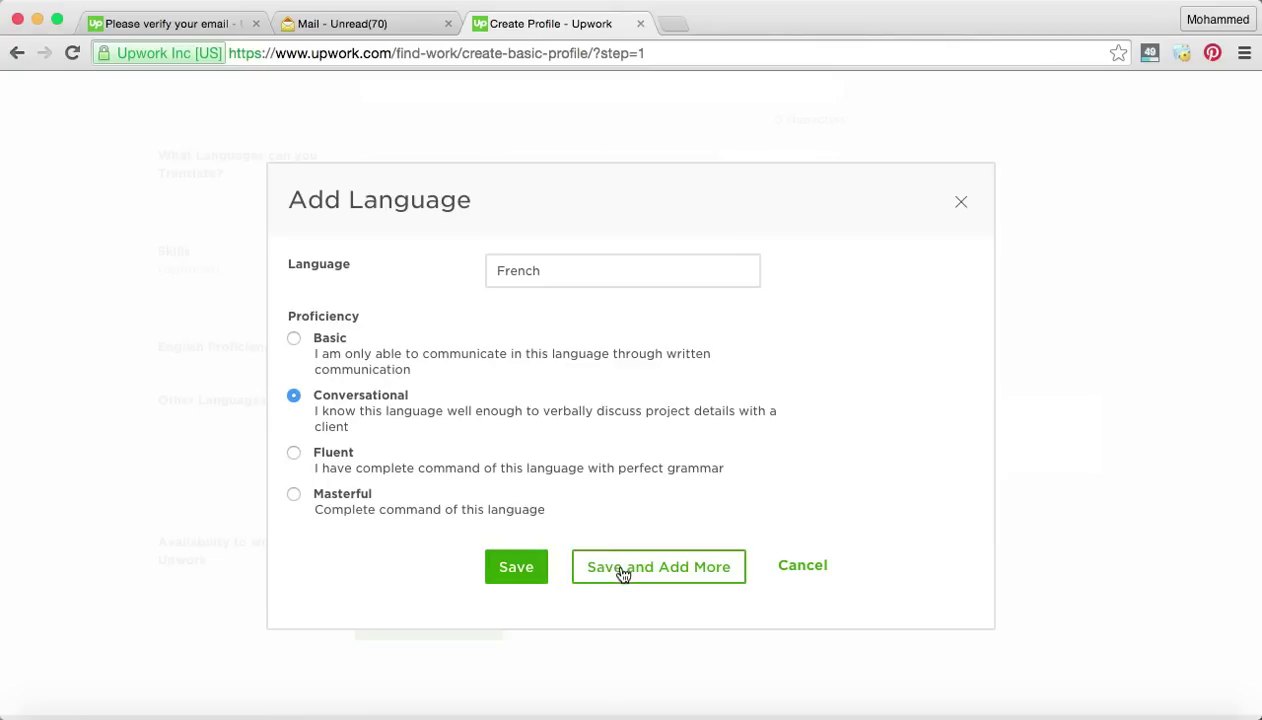
click(530, 577)
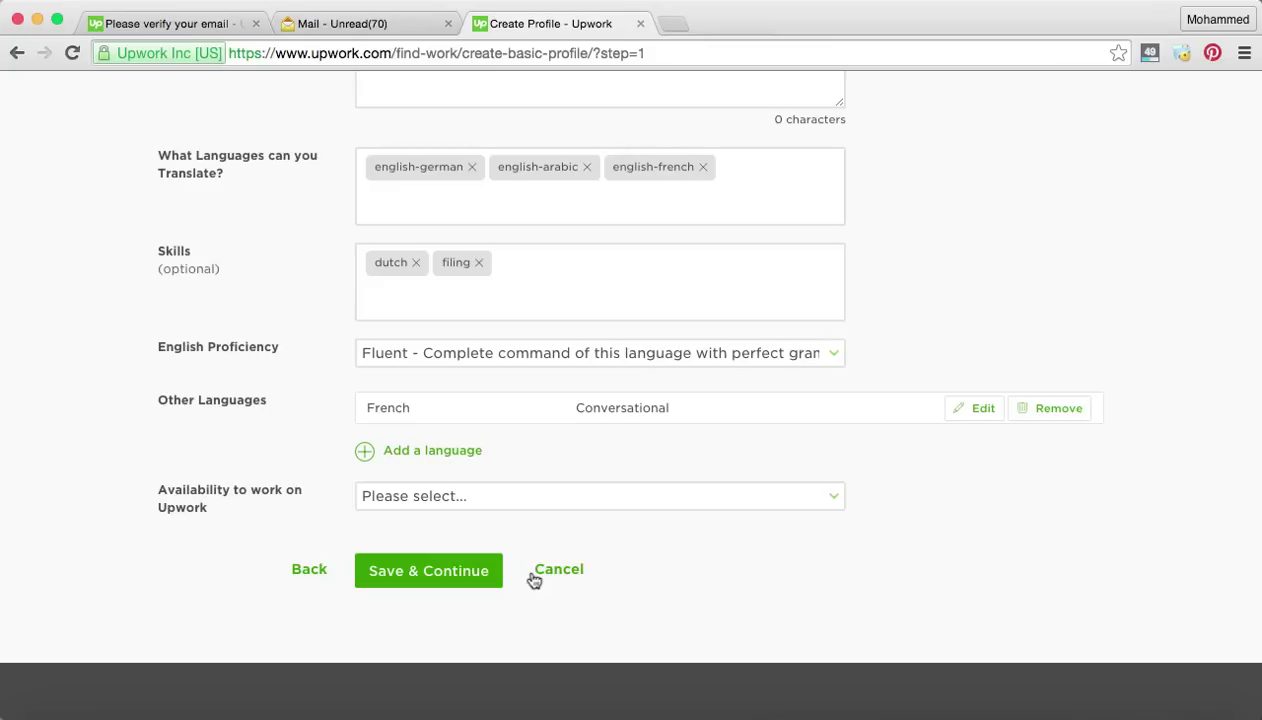
Choose 'More than 30 hrs/week' in the Availability to work dropdown.
scroll(534, 580, down, 1)
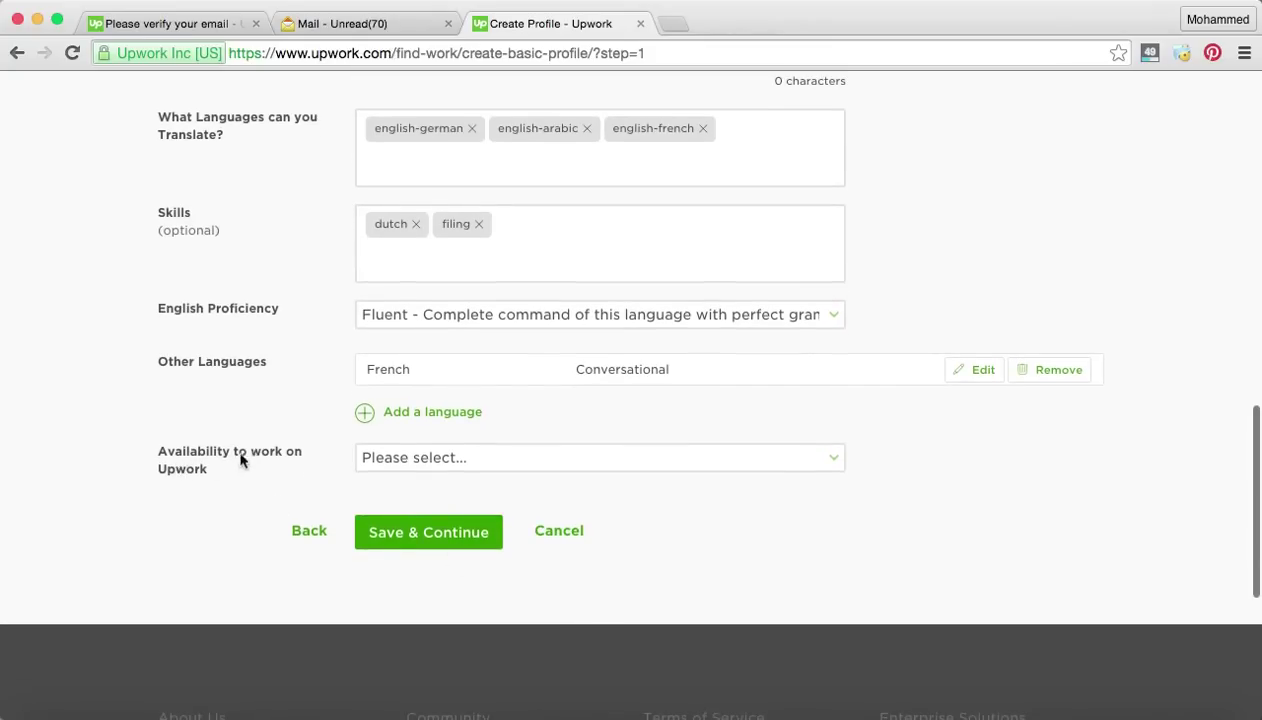
scroll(200, 465, down, 1)
click(515, 423)
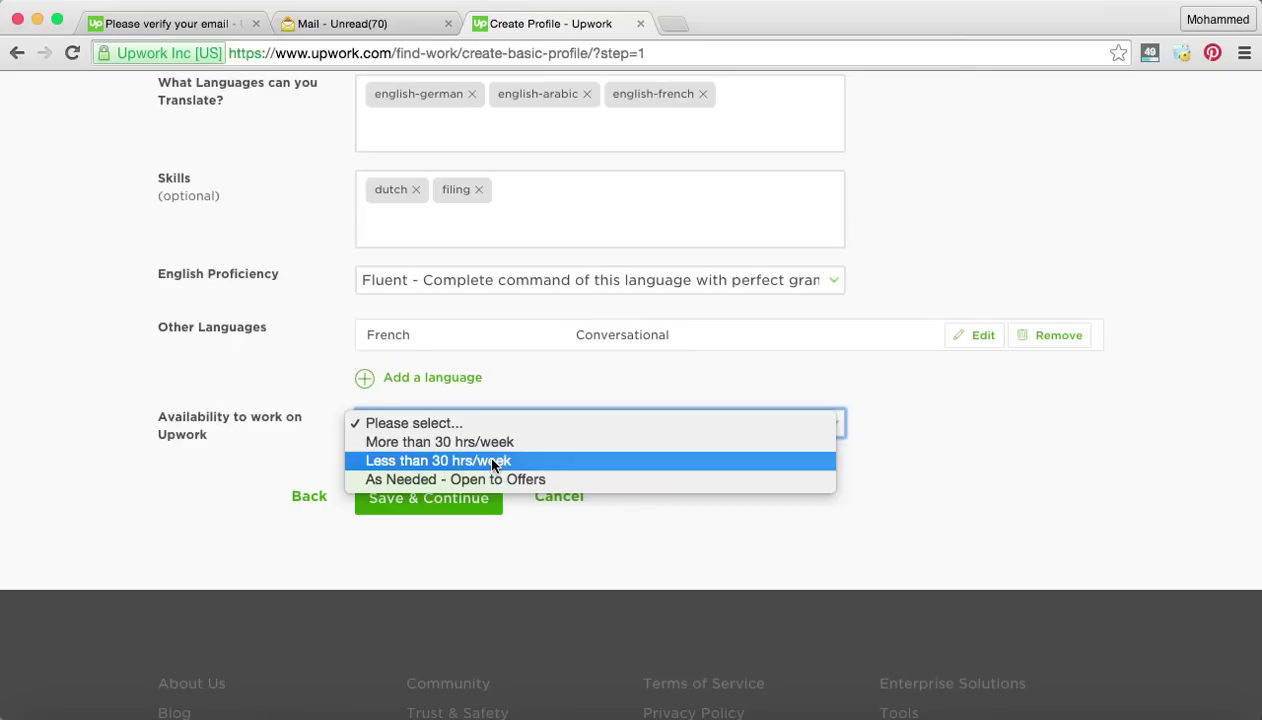
click(488, 442)
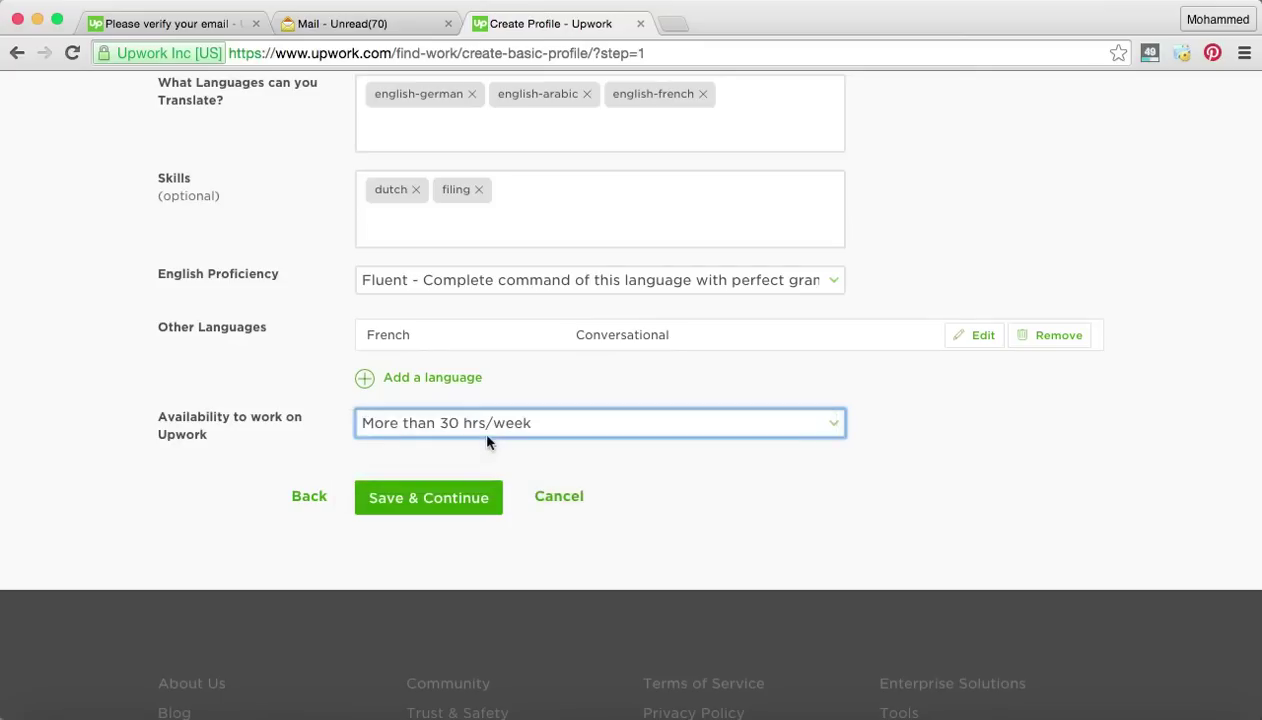
Pick the blue mascot image from Documents > PSG > Geek Labs as the profile photo.
scroll(587, 476, up, 10)
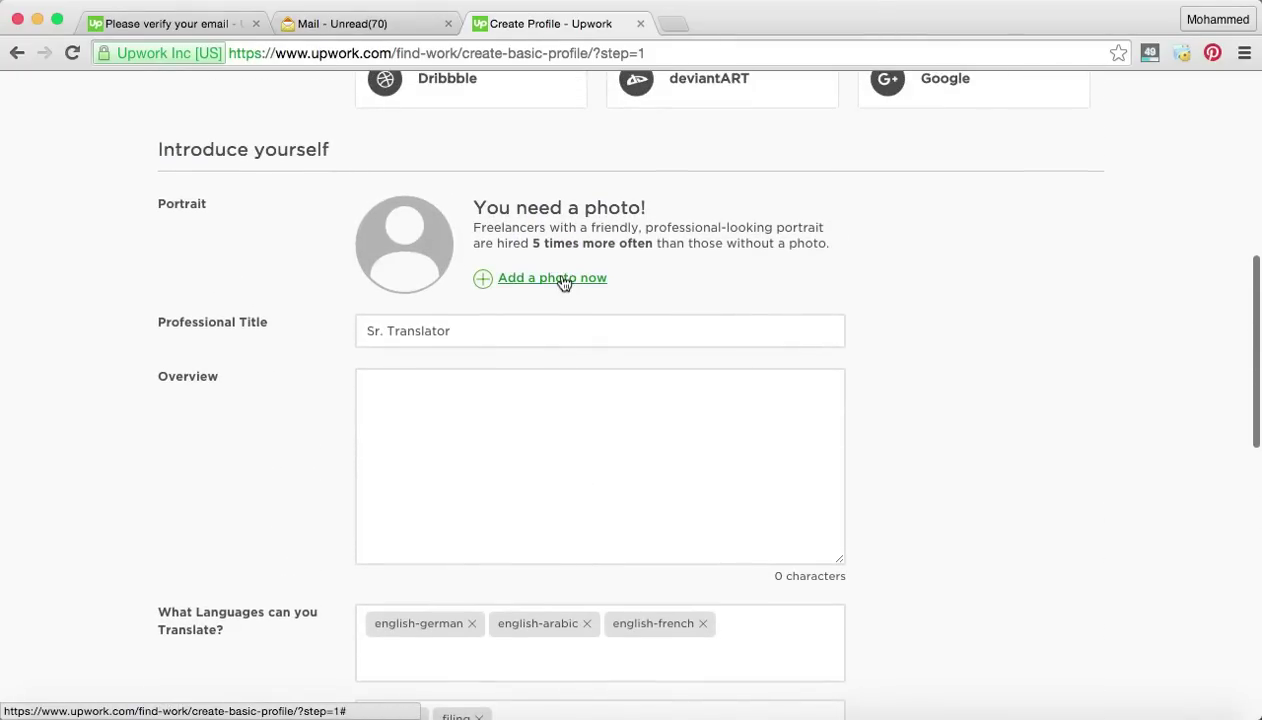
click(563, 283)
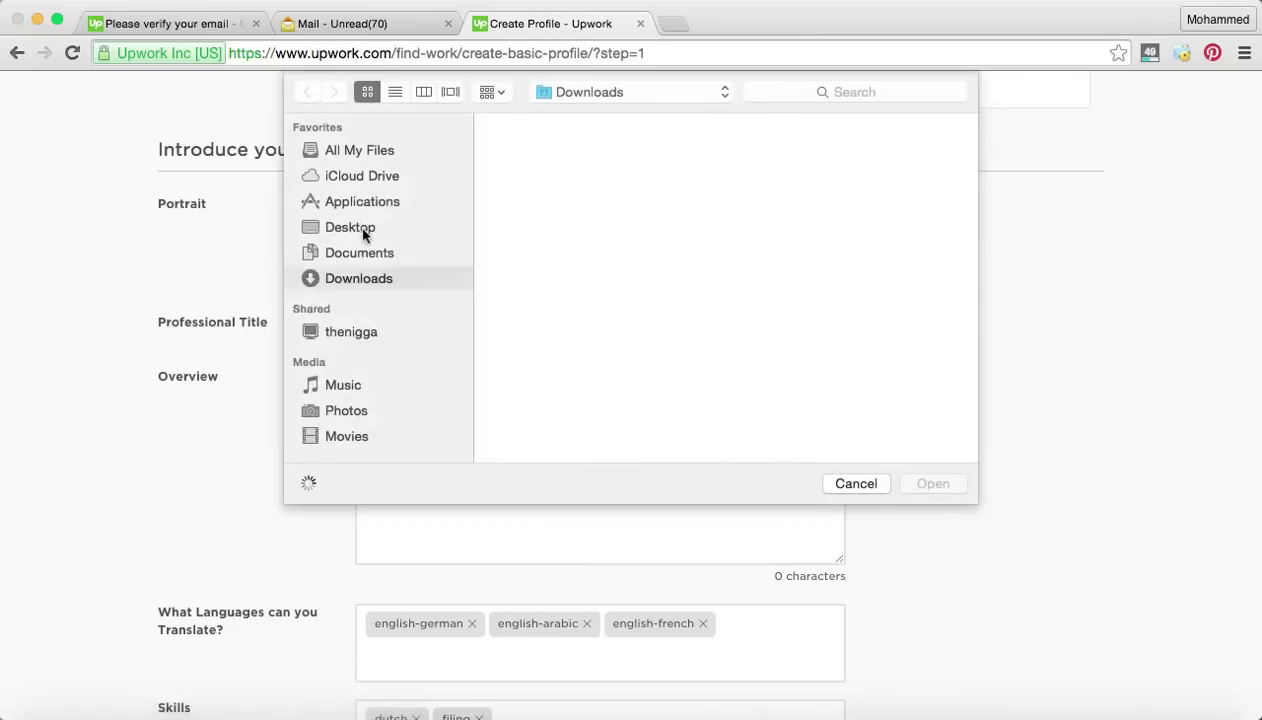
click(362, 254)
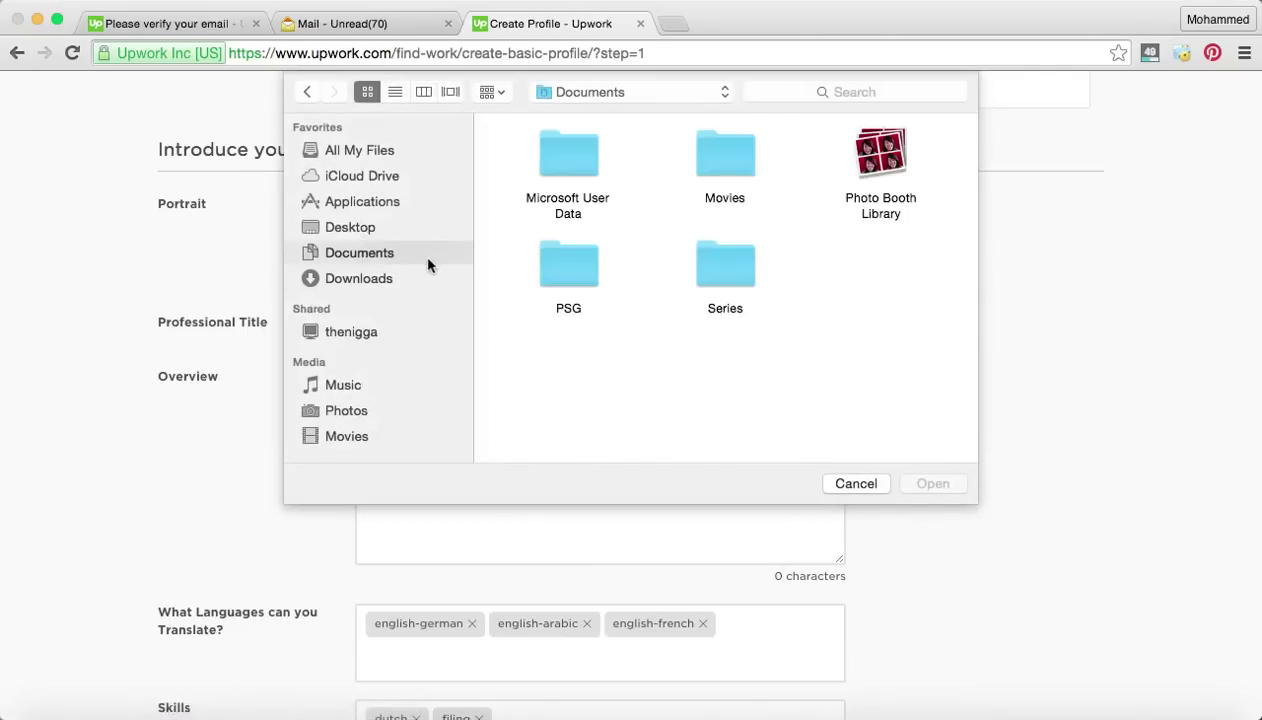
double_click(567, 262)
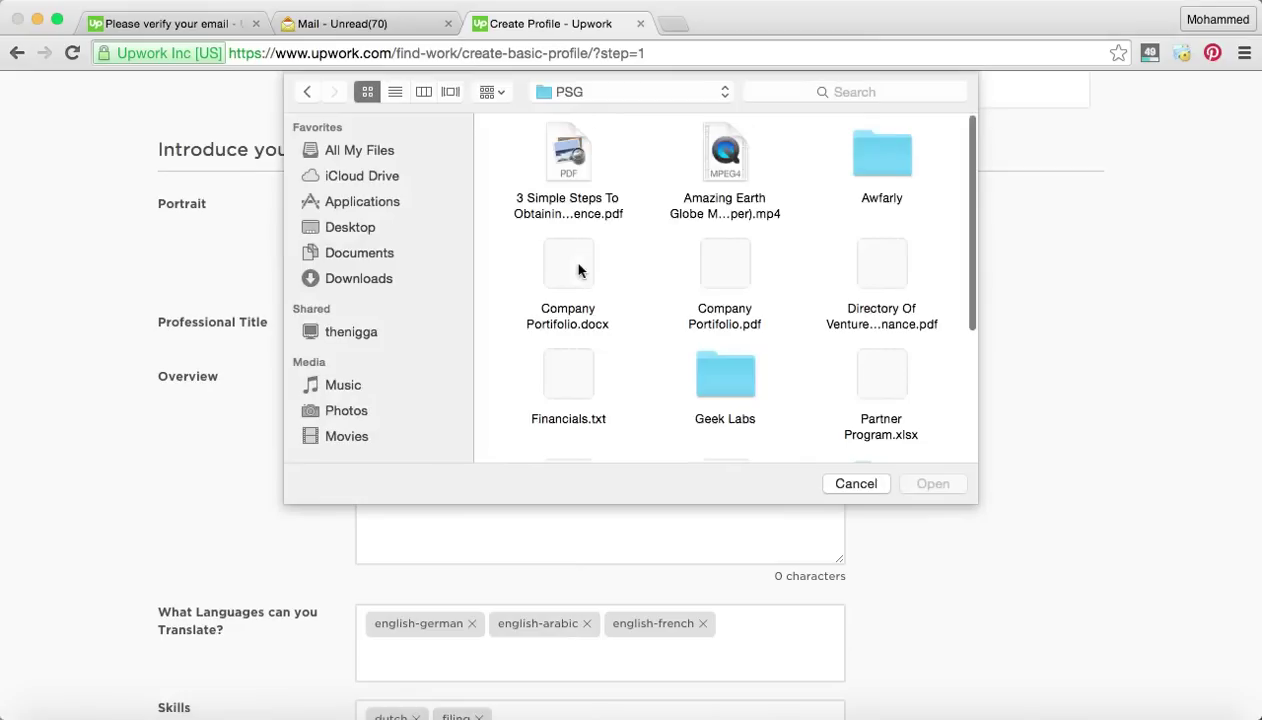
scroll(722, 290, down, 2)
double_click(709, 311)
scroll(720, 322, down, 2)
scroll(718, 323, down, 1)
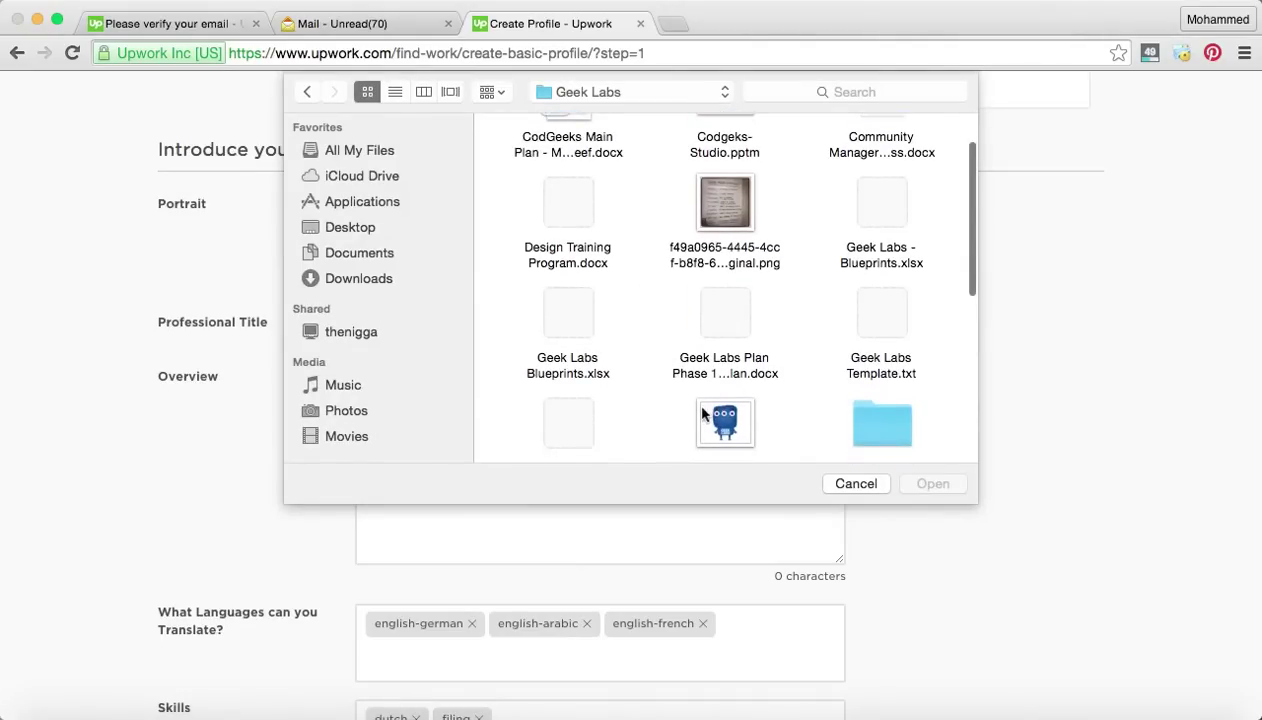
double_click(704, 413)
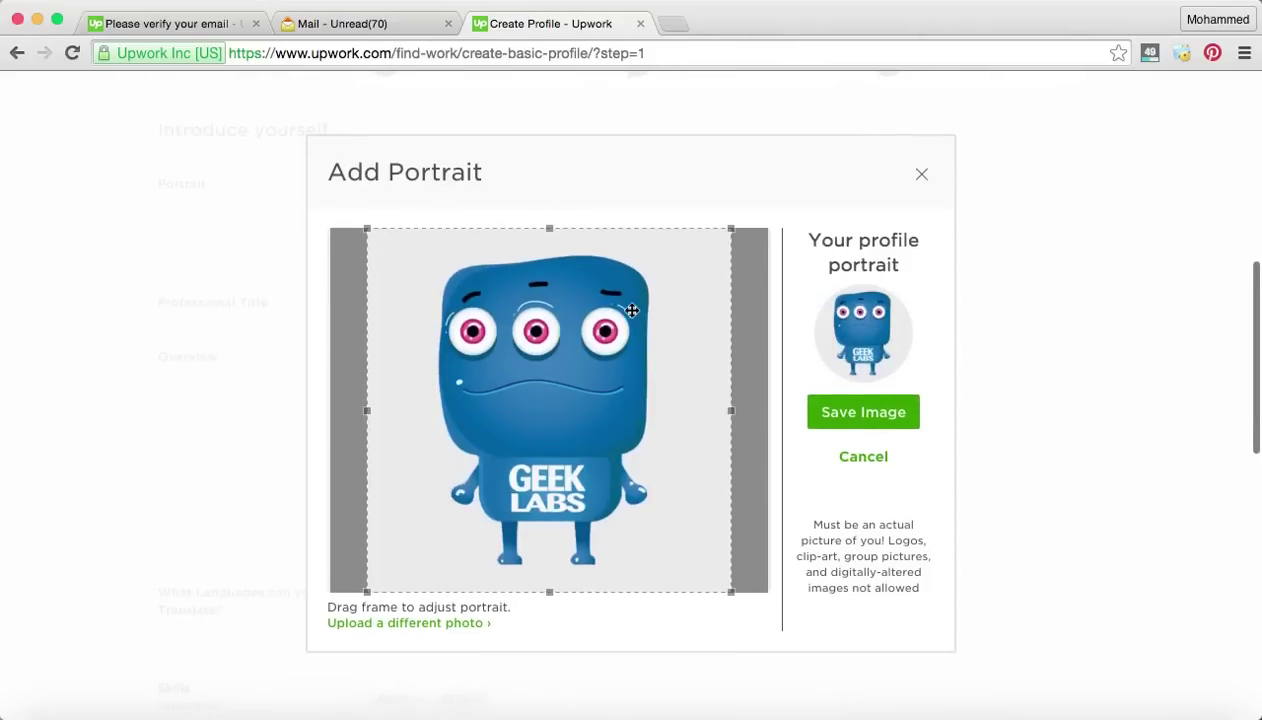
Tighten the crop frame around the mascot's head and body and save the portrait.
drag(662, 360, 652, 318)
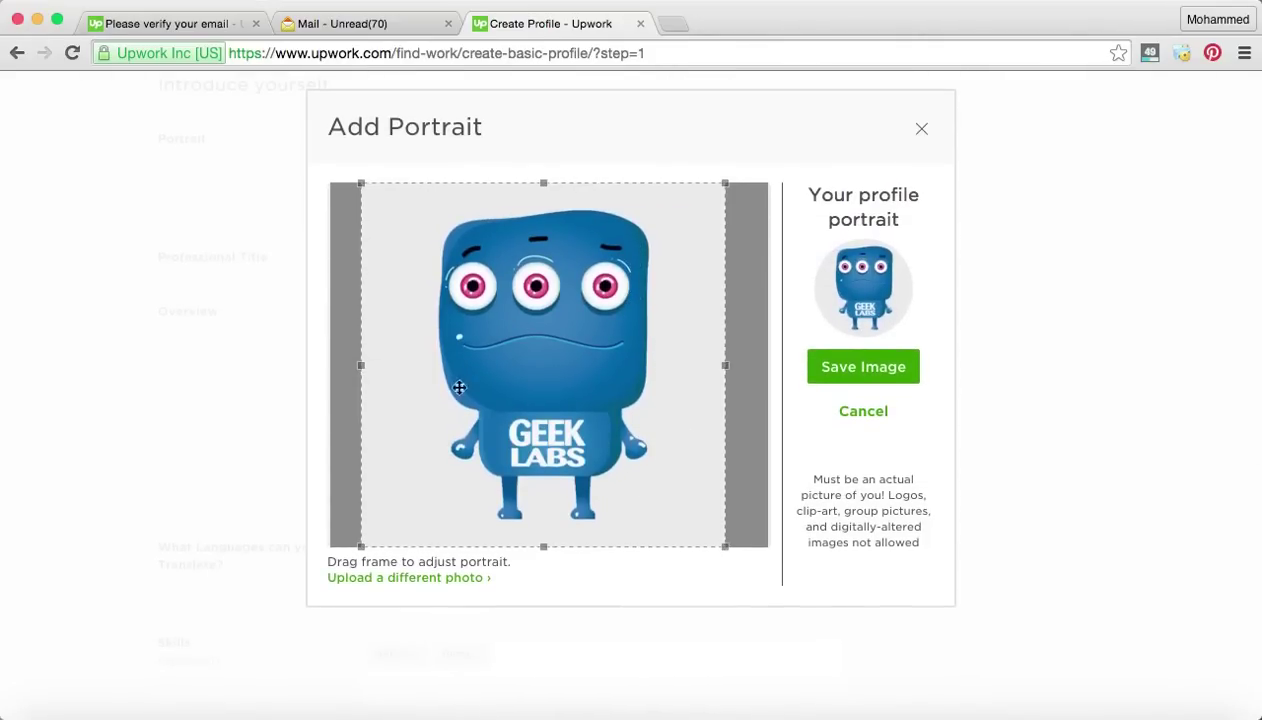
drag(543, 546, 544, 464)
drag(529, 300, 575, 291)
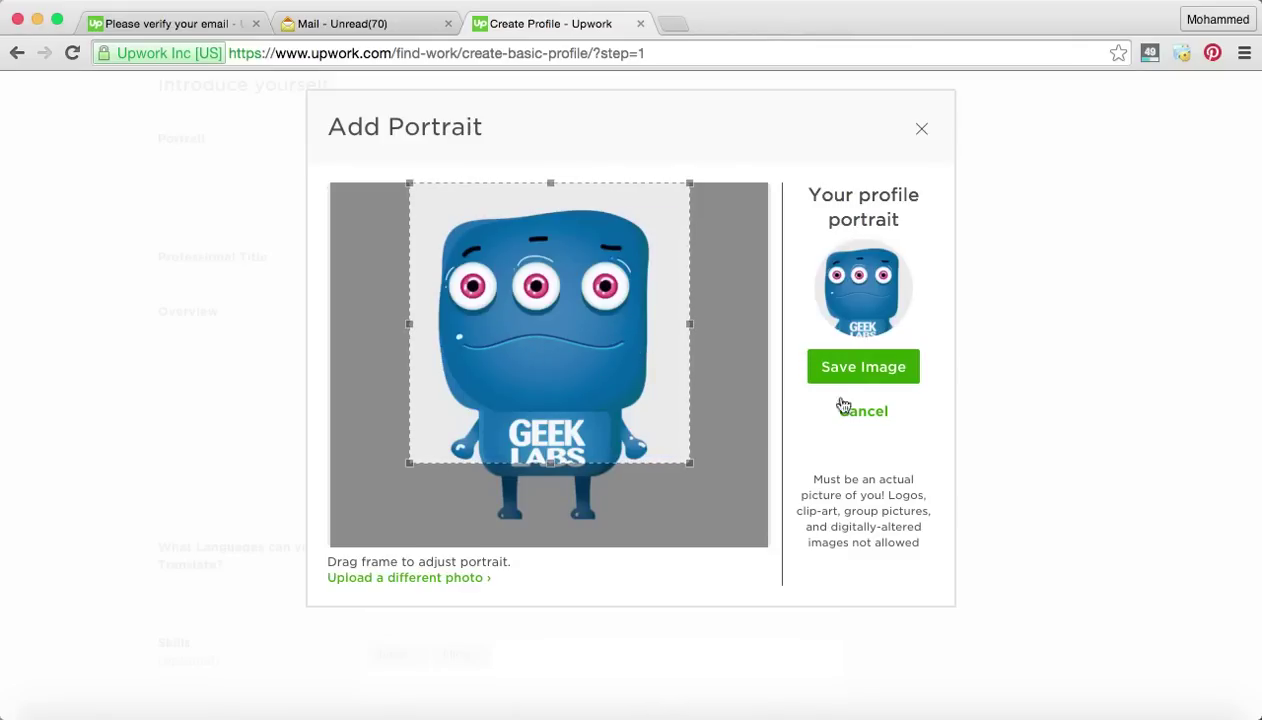
click(880, 370)
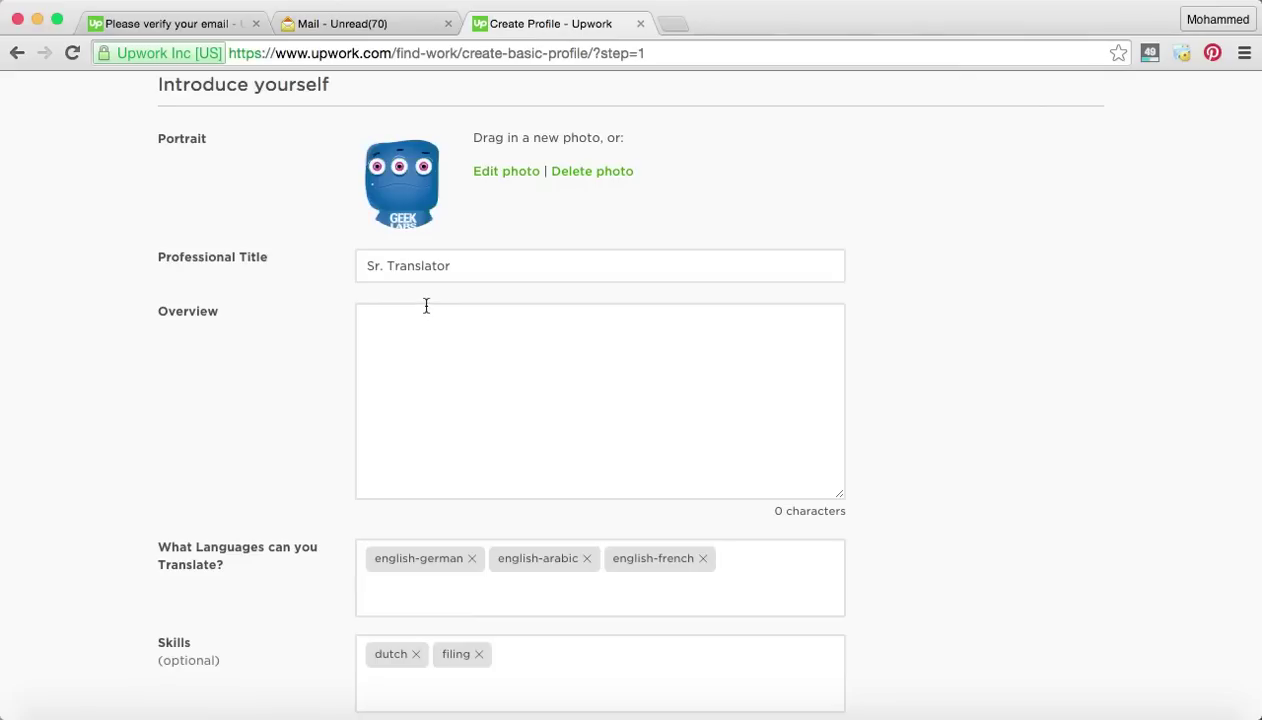
Fill the Overview box with repeated 'later' filler text by typing and pasting.
click(467, 333)
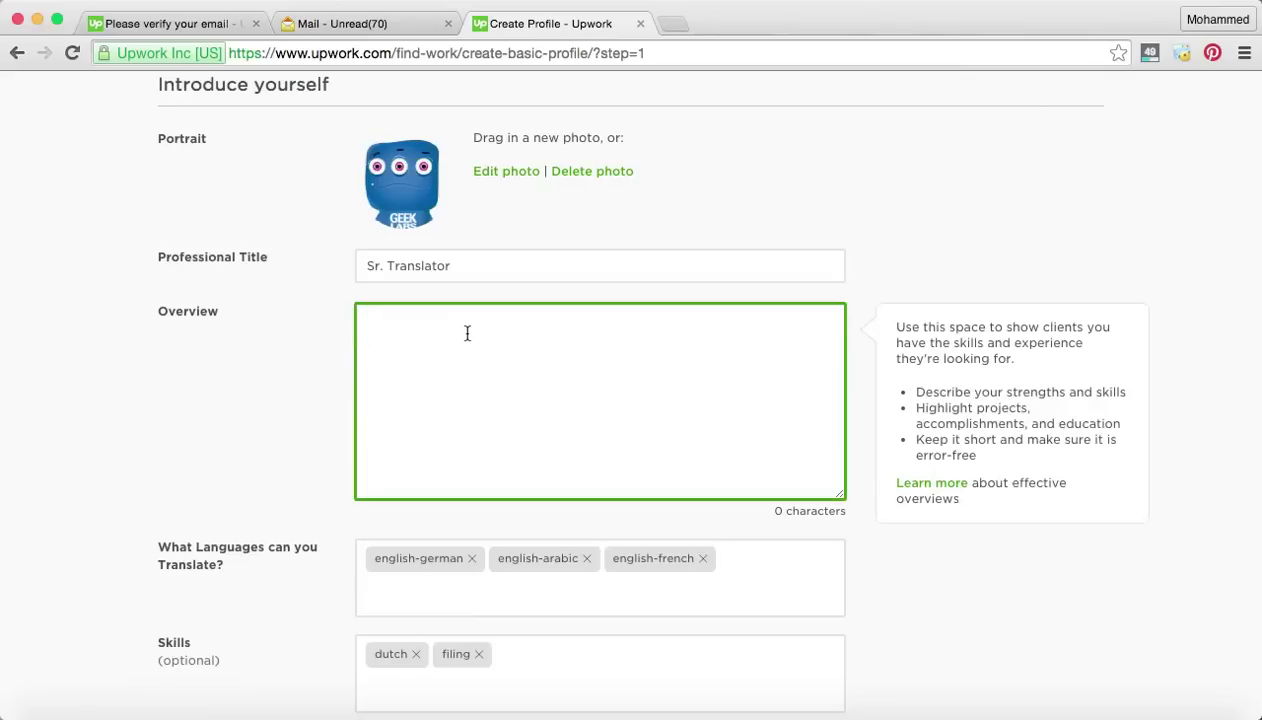
text(later)
text(later later later later later later later later later later later later later later later later later)
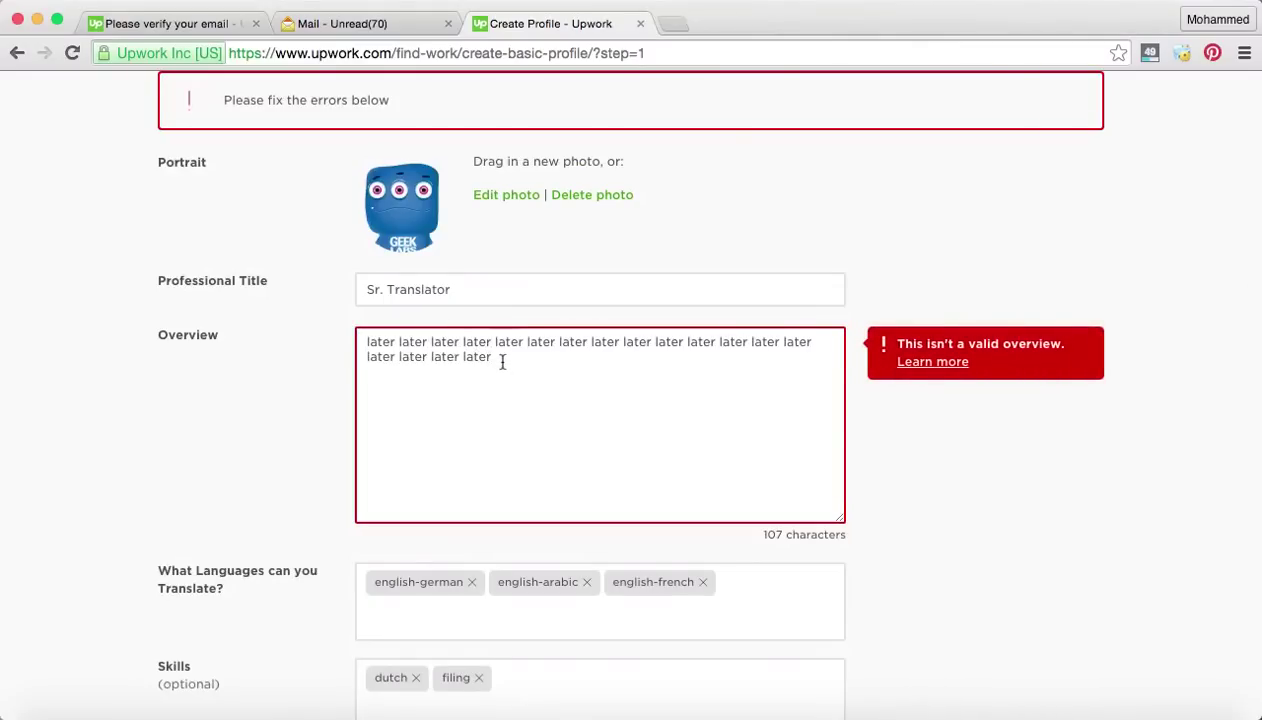
Replace the repeated 'later' filler with the greeting 'Hi there,'.
drag(563, 366, 358, 317)
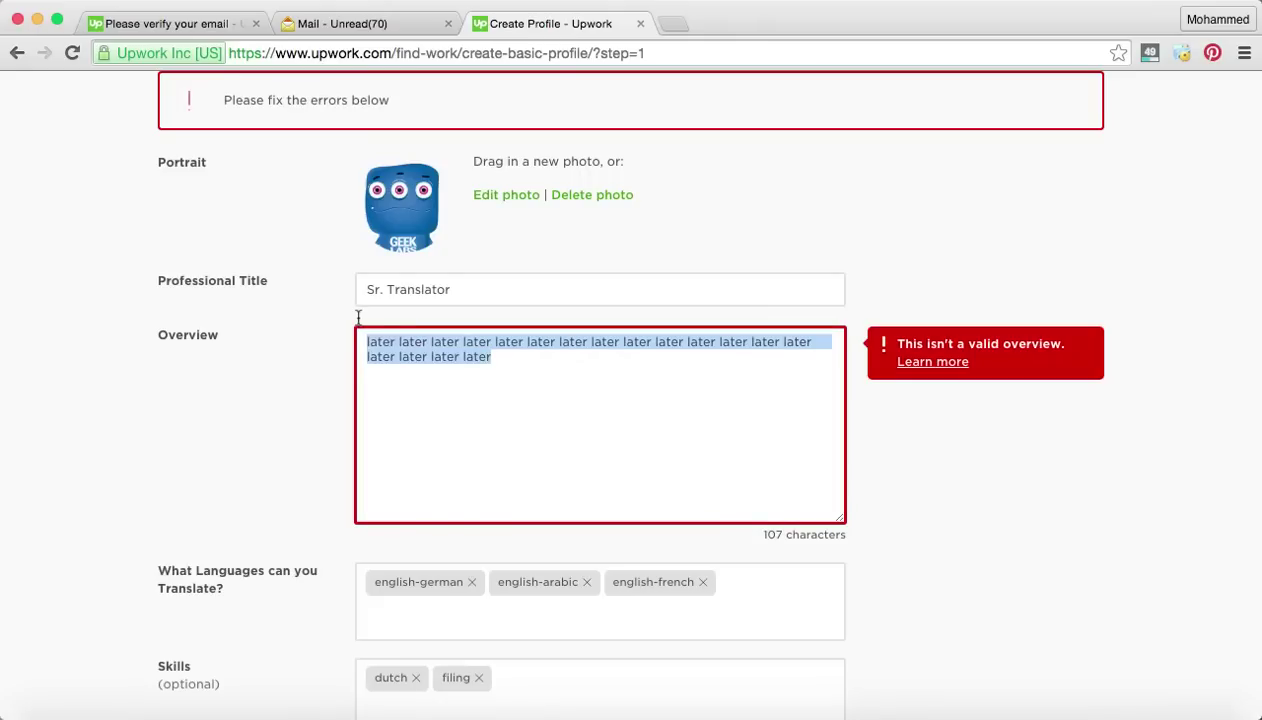
text(f)
key(BackSpace)
text(Hi)
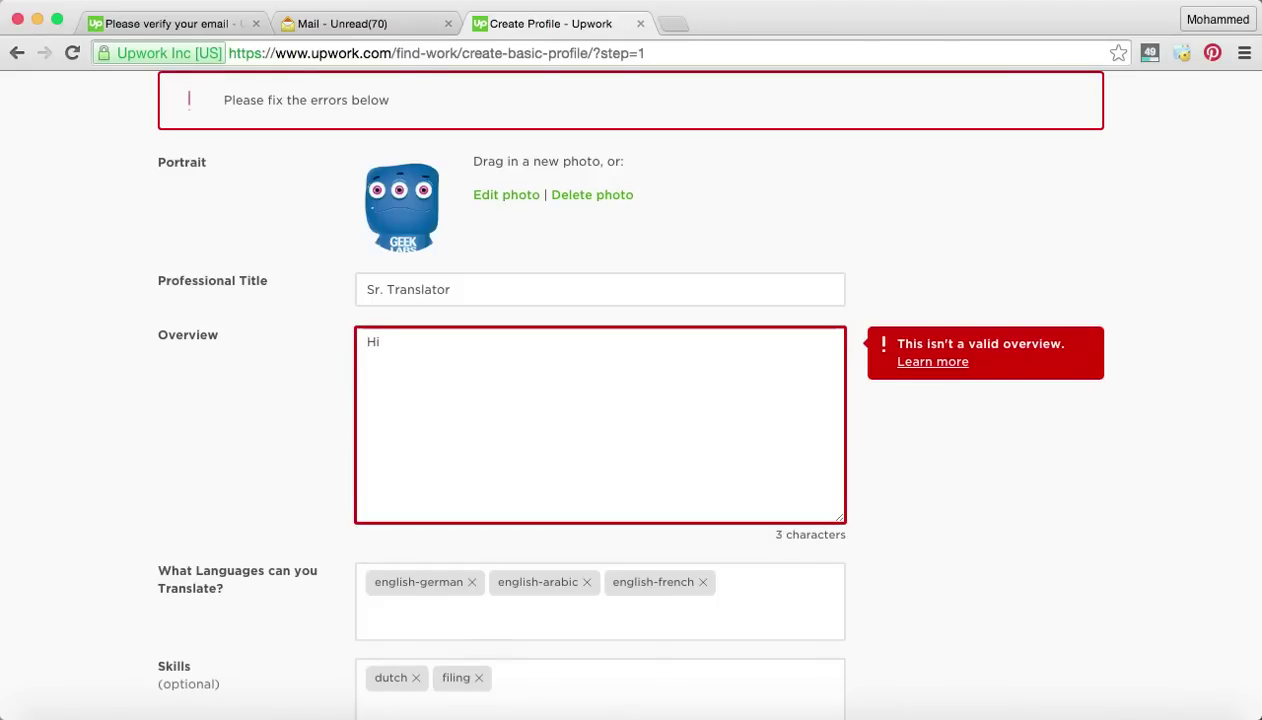
text( there,)
Add a new line introducing the freelancer by name, translating for more than 6 years so far.
key(Return)
key(Return)
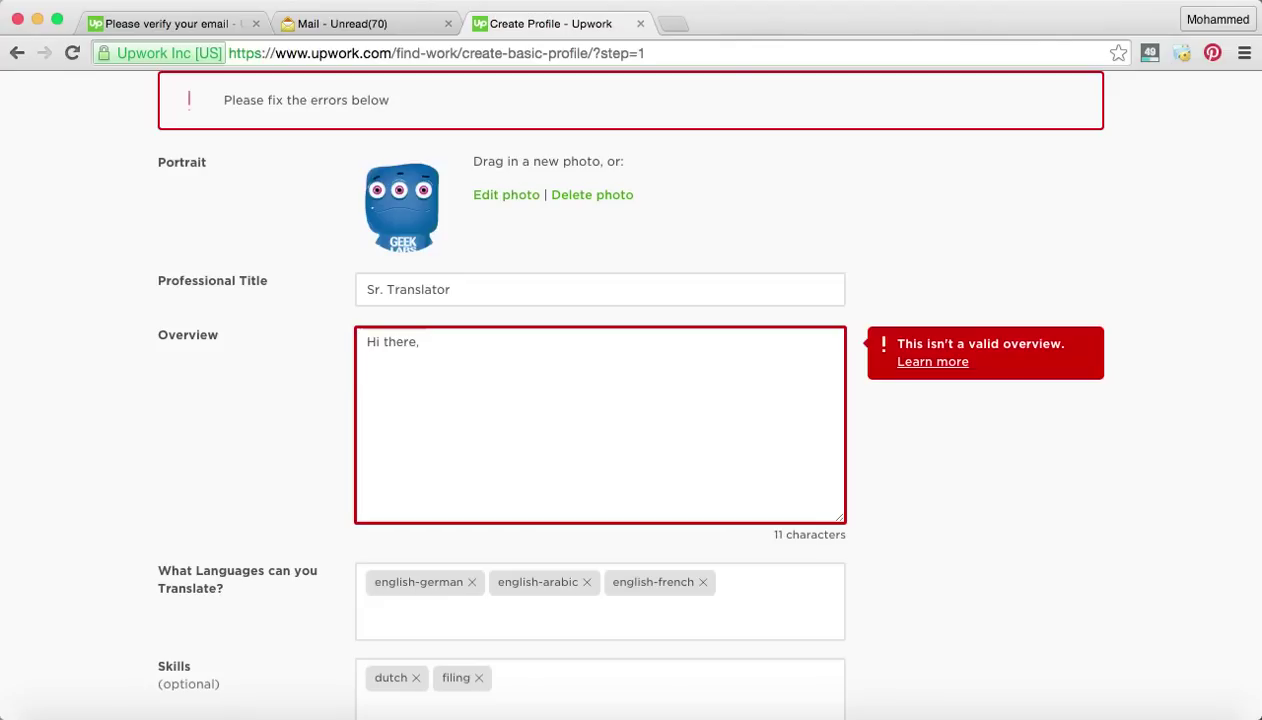
text(, i)
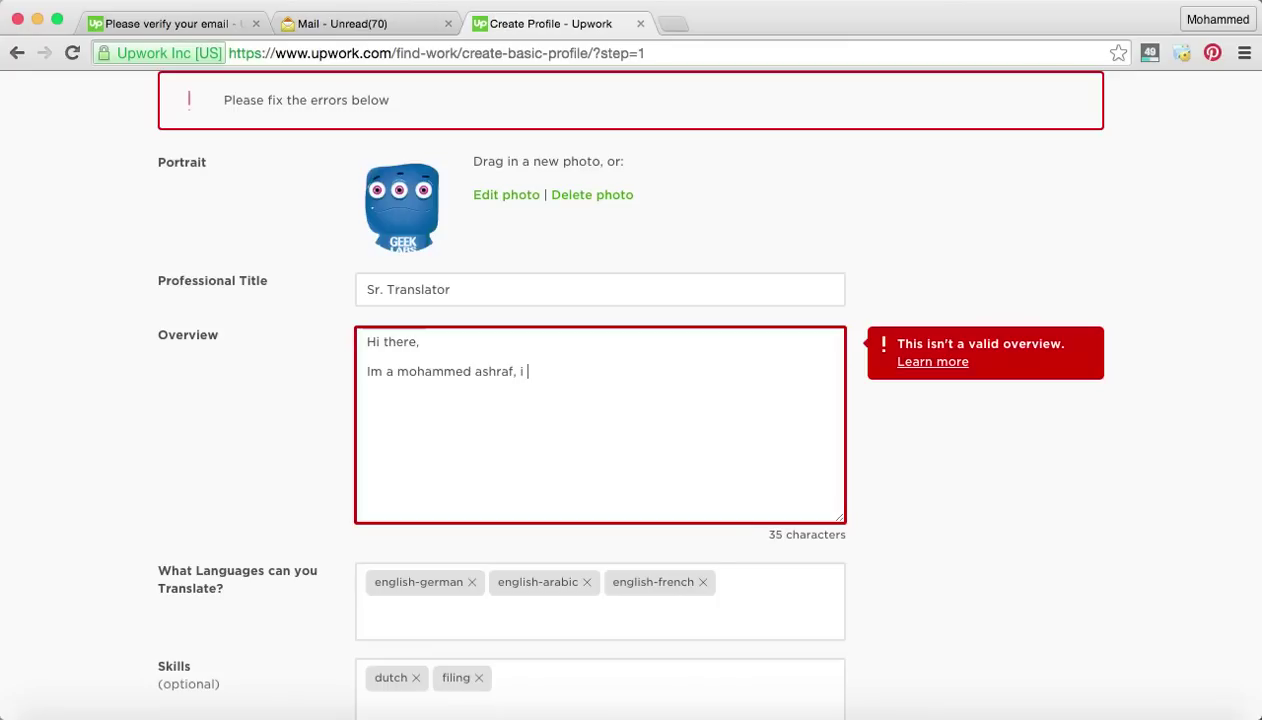
key(BackSpace)
key(BackSpace)
text(and have been translating )
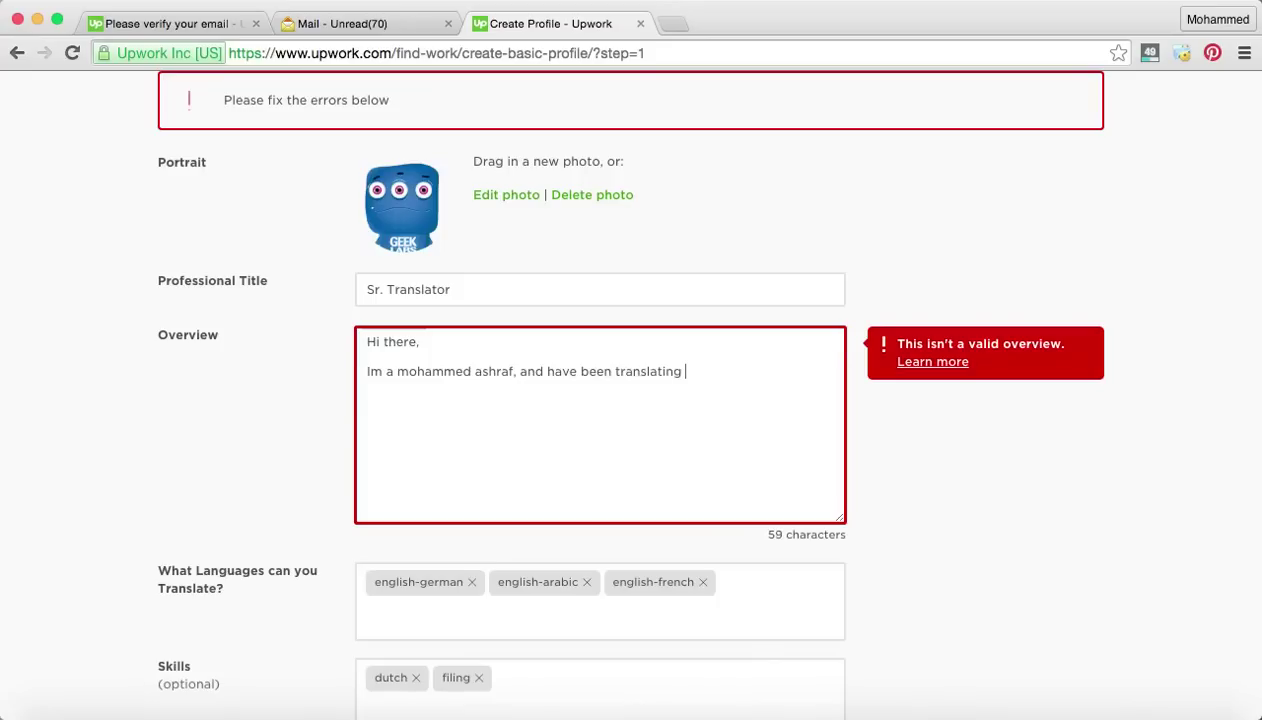
text(for more than 6 yea)
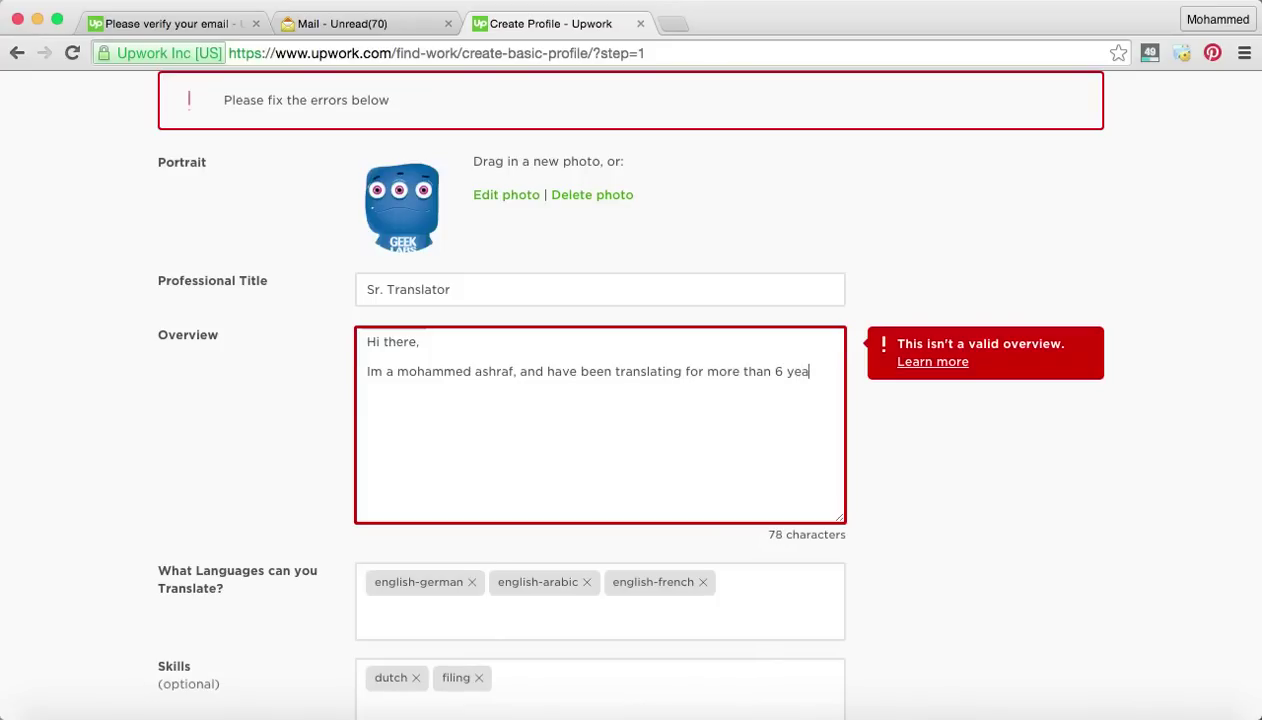
text(rs so far.)
Type 'I came here to seek new opportunities and uses my vast experience to', fixing the misspelling.
text(:))
key(BackSpace)
key(BackSpace)
text(I came here to )
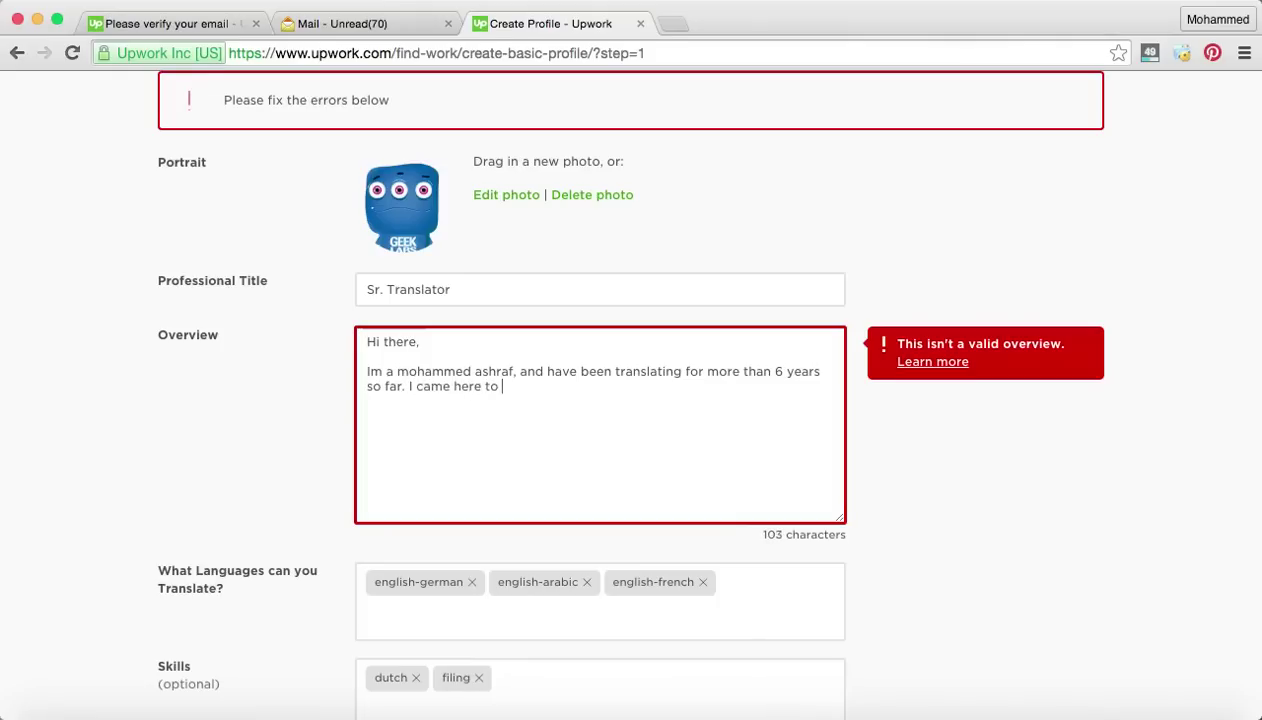
text(seek new opp)
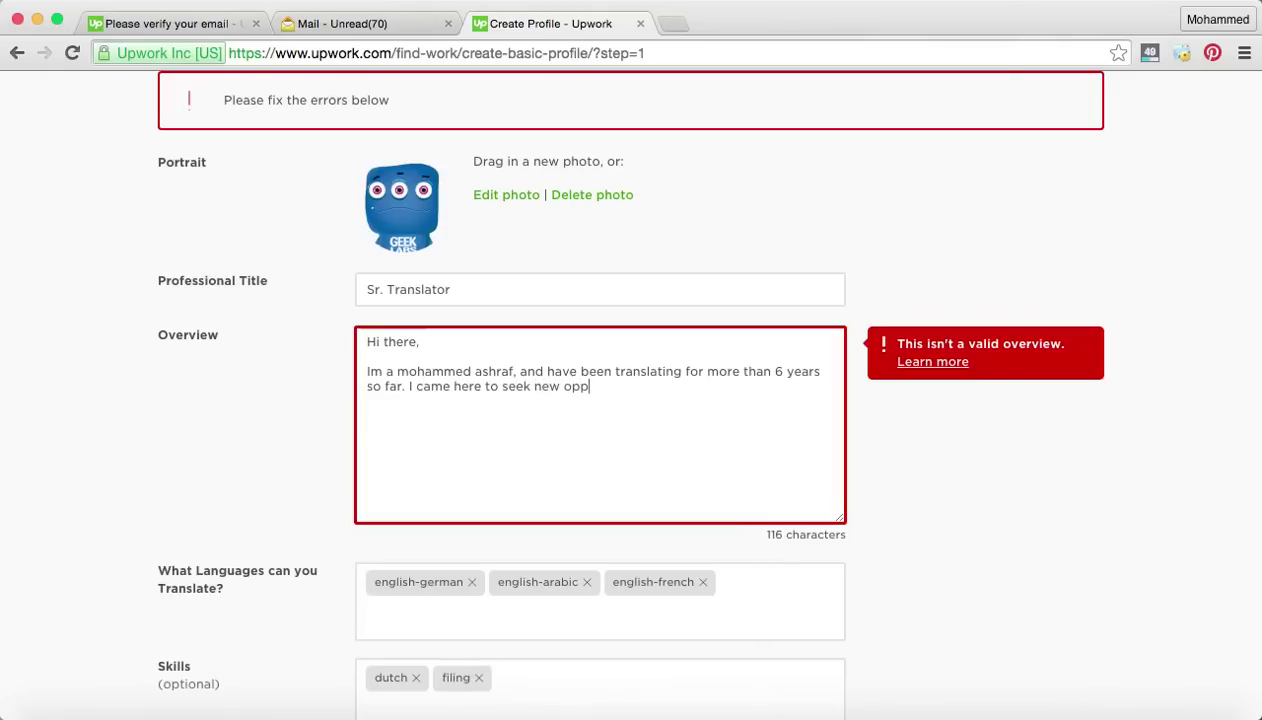
text(urtunties and uses )
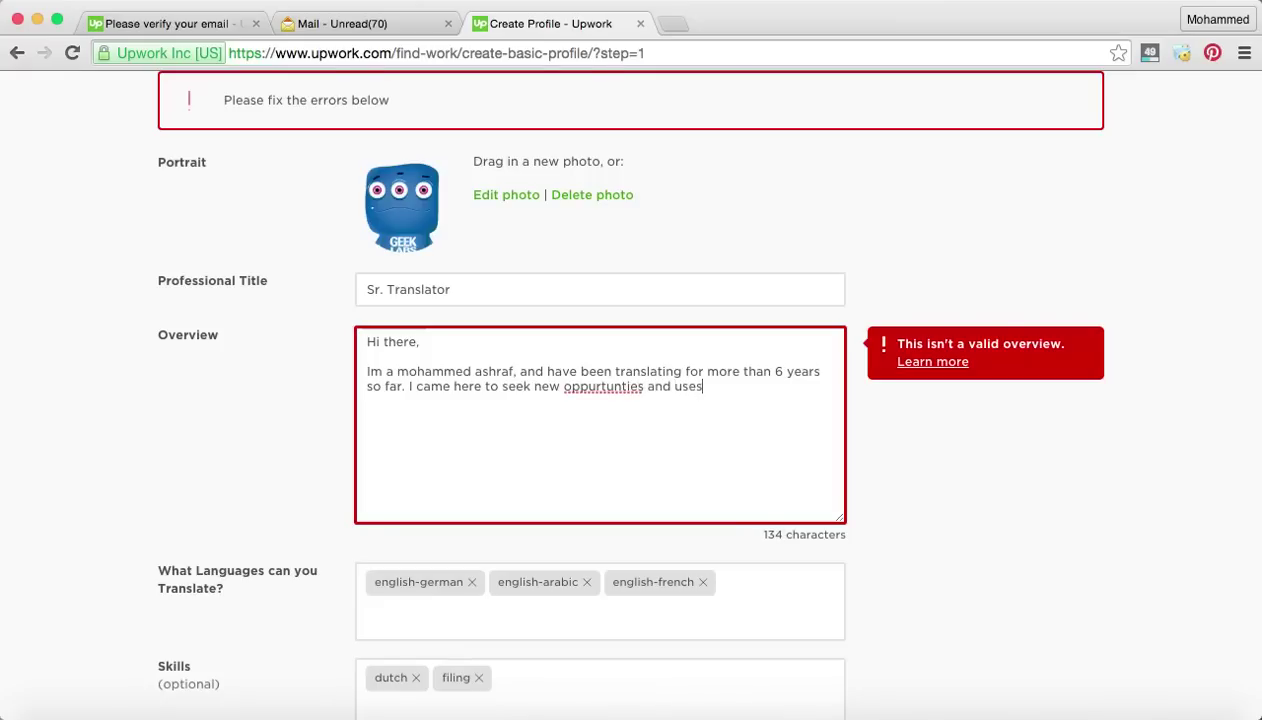
text(my vast experience to)
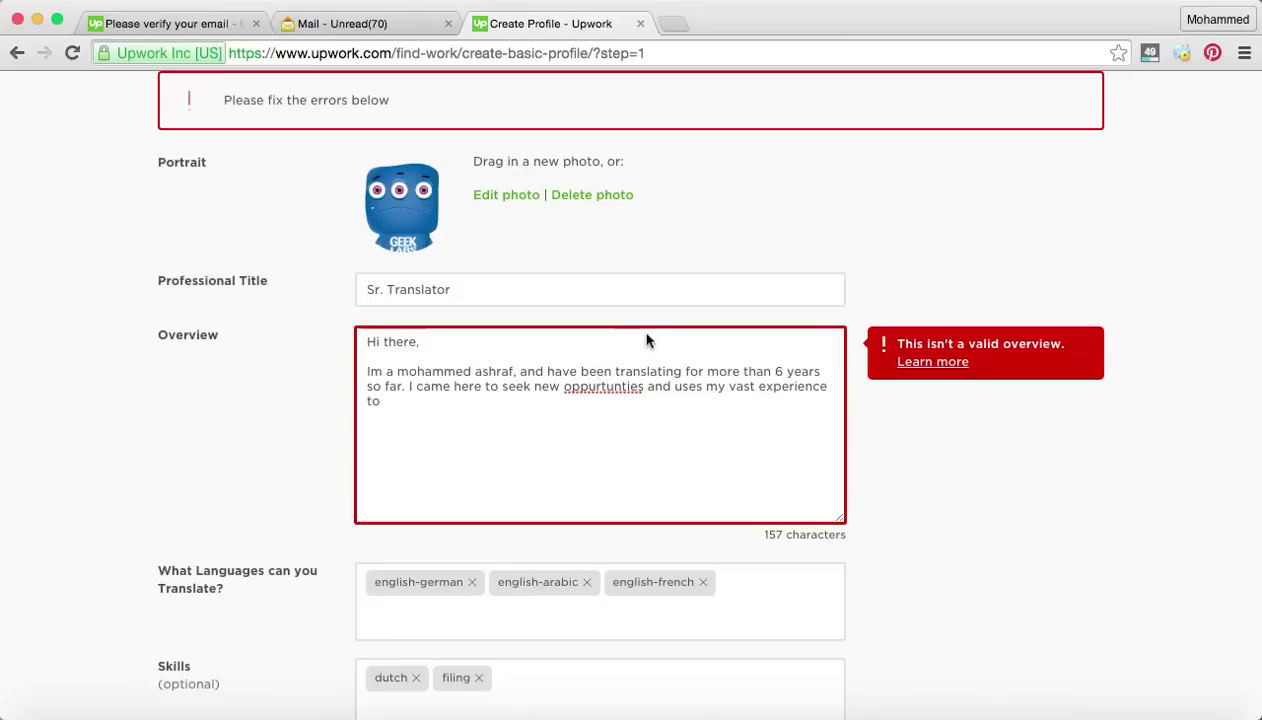
right_click(595, 386)
click(667, 241)
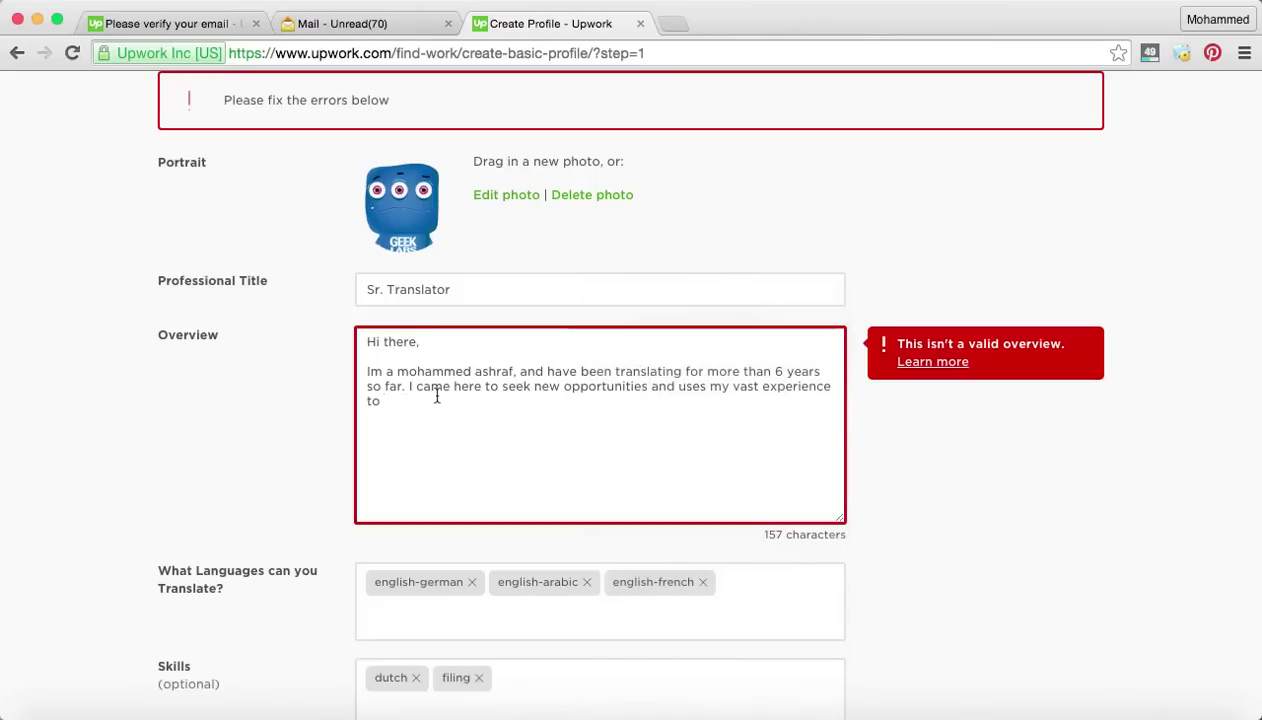
Continue with 'challenge my myself seek the freedom that i have longed for while still'.
text(increase)
key(BackSpace)
key(BackSpace)
key(BackSpace)
key(BackSpace)
key(BackSpace)
key(BackSpace)
key(BackSpace)
key(BackSpace)
key(BackSpace)
text(challenge my myself see)
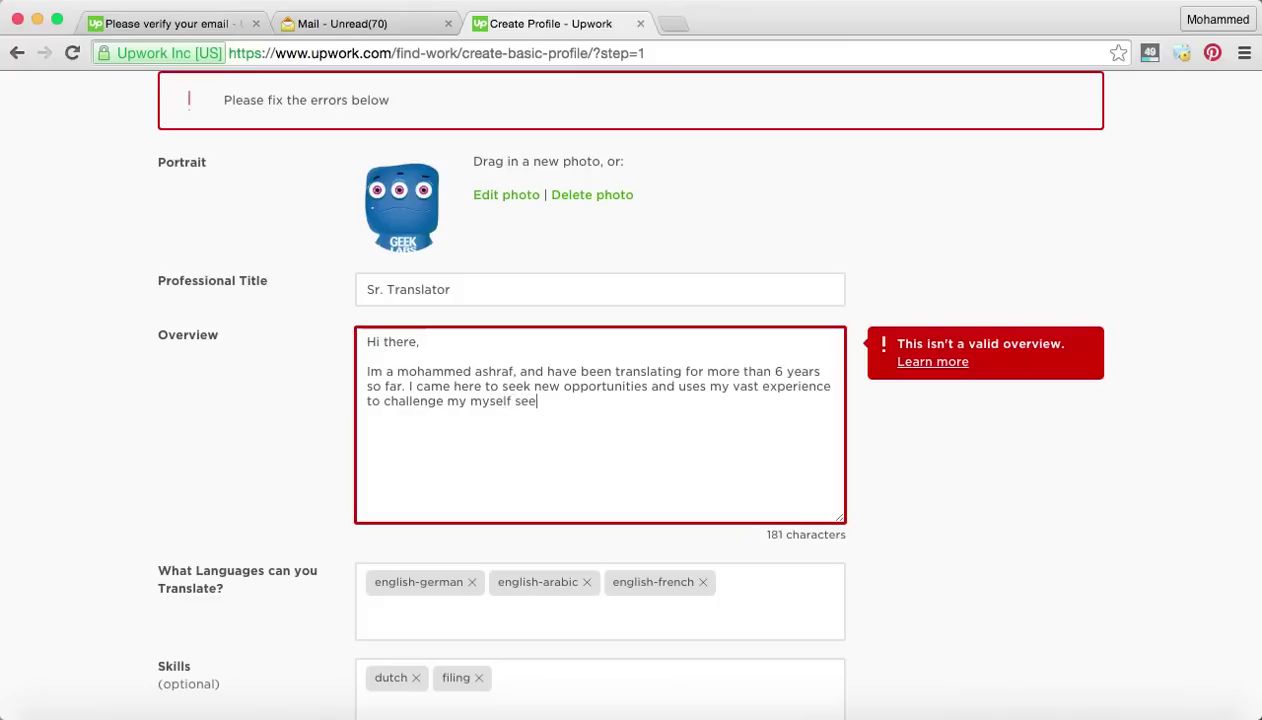
text(k the)
text(e freedom that i have longed for)
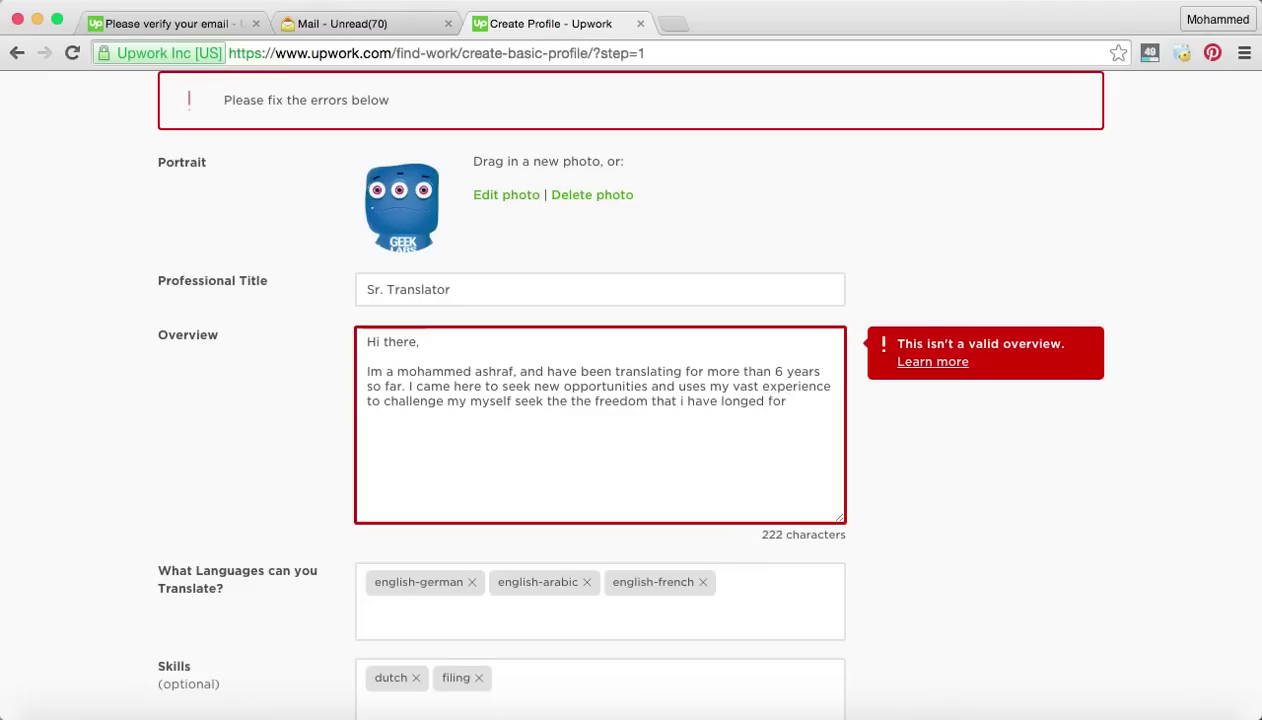
text( while still e)
End the overview's last sentence with 'doing what i love.'.
key(BackSpace)
text(doing)
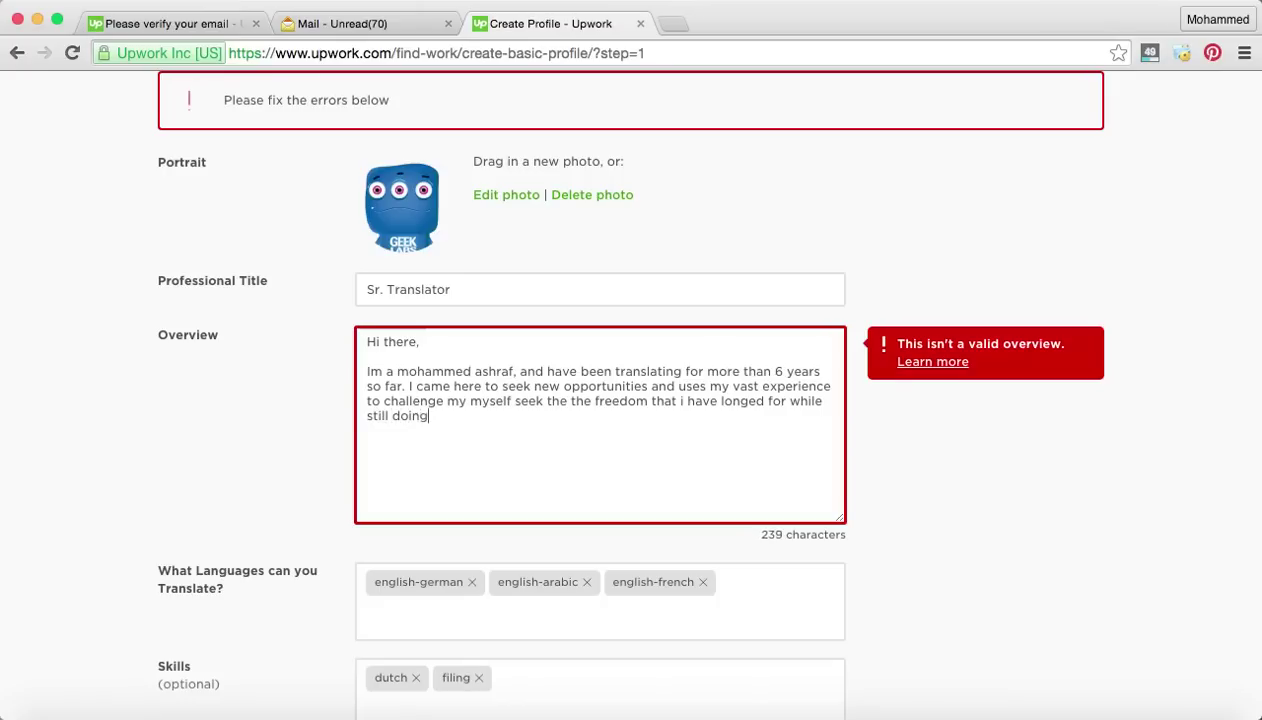
text( what i love.)
Save the profile details with the rewritten overview and continue to the Experience & Education step.
scroll(532, 430, down, 2)
scroll(532, 430, down, 10)
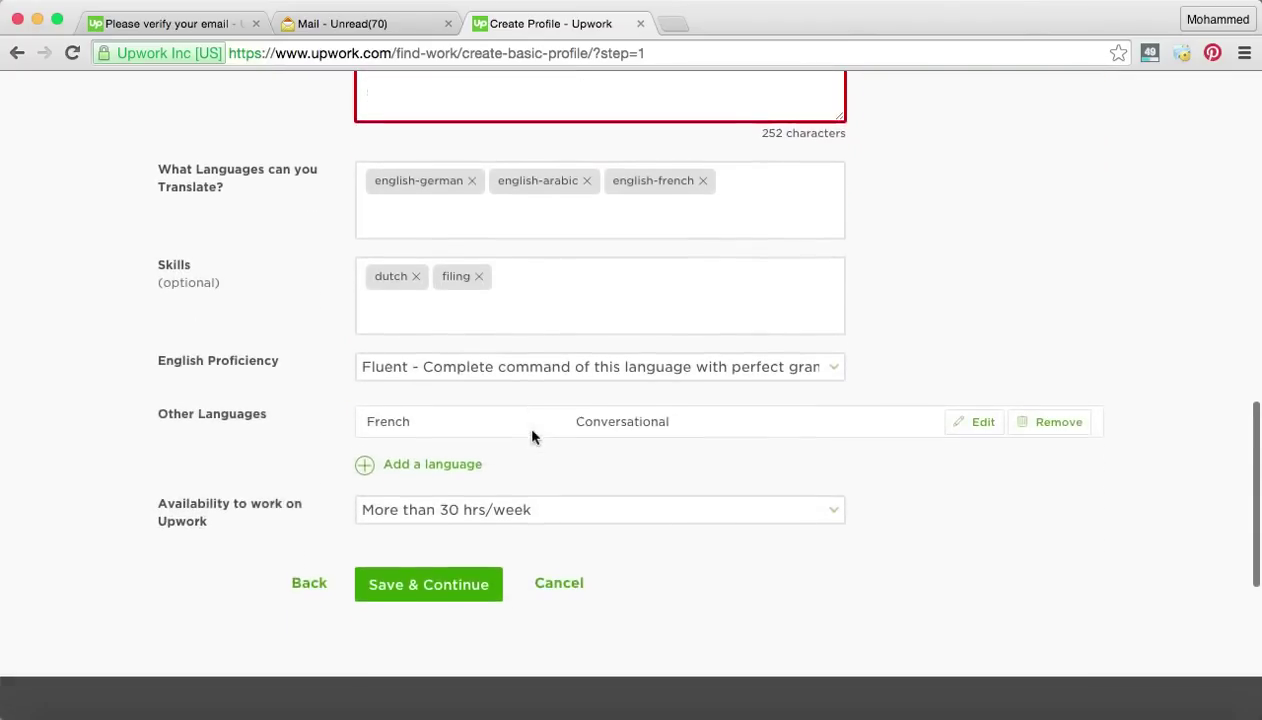
click(430, 452)
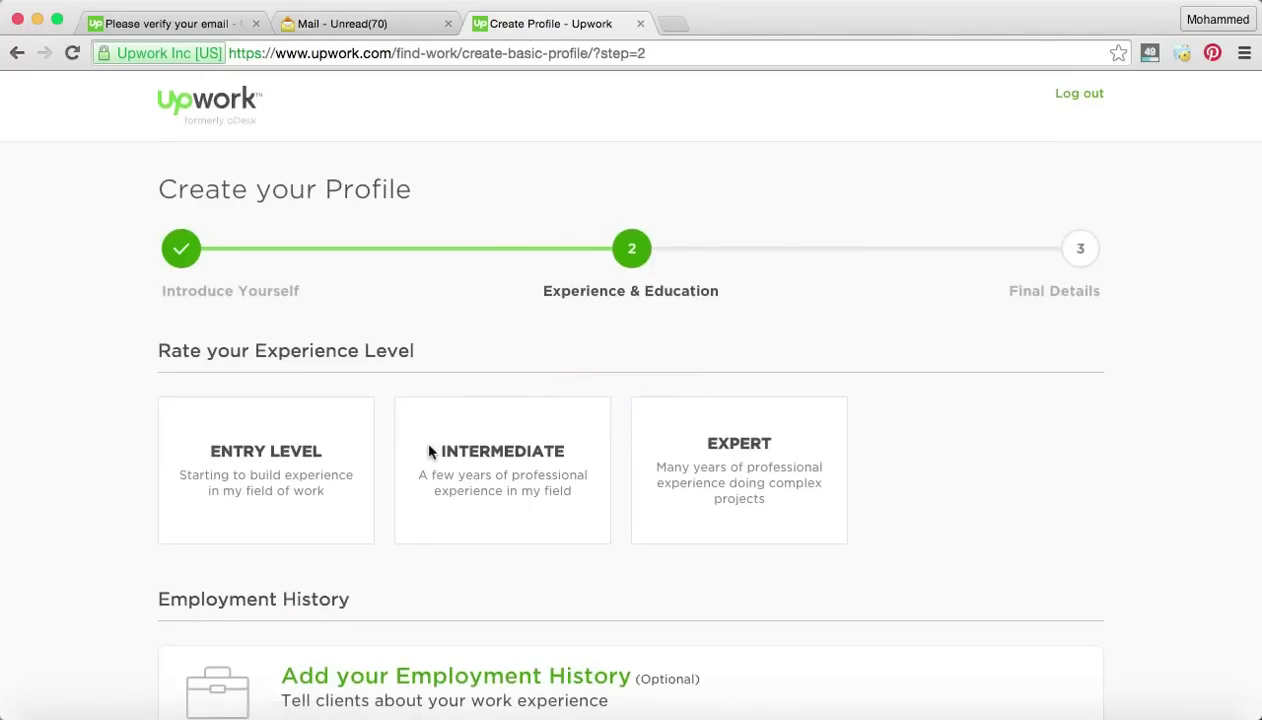
Choose Intermediate, 'a few years of professional experience', as the experience level.
scroll(431, 450, down, 2)
click(506, 362)
scroll(506, 370, down, 1)
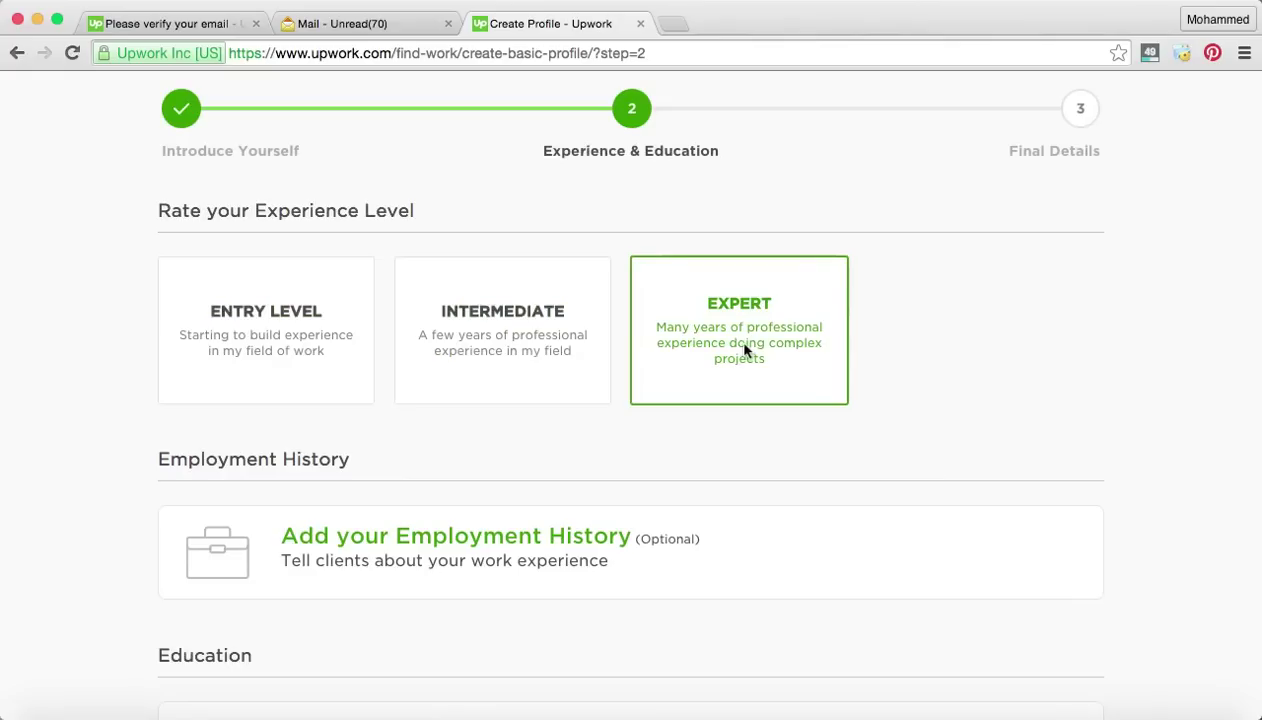
click(536, 310)
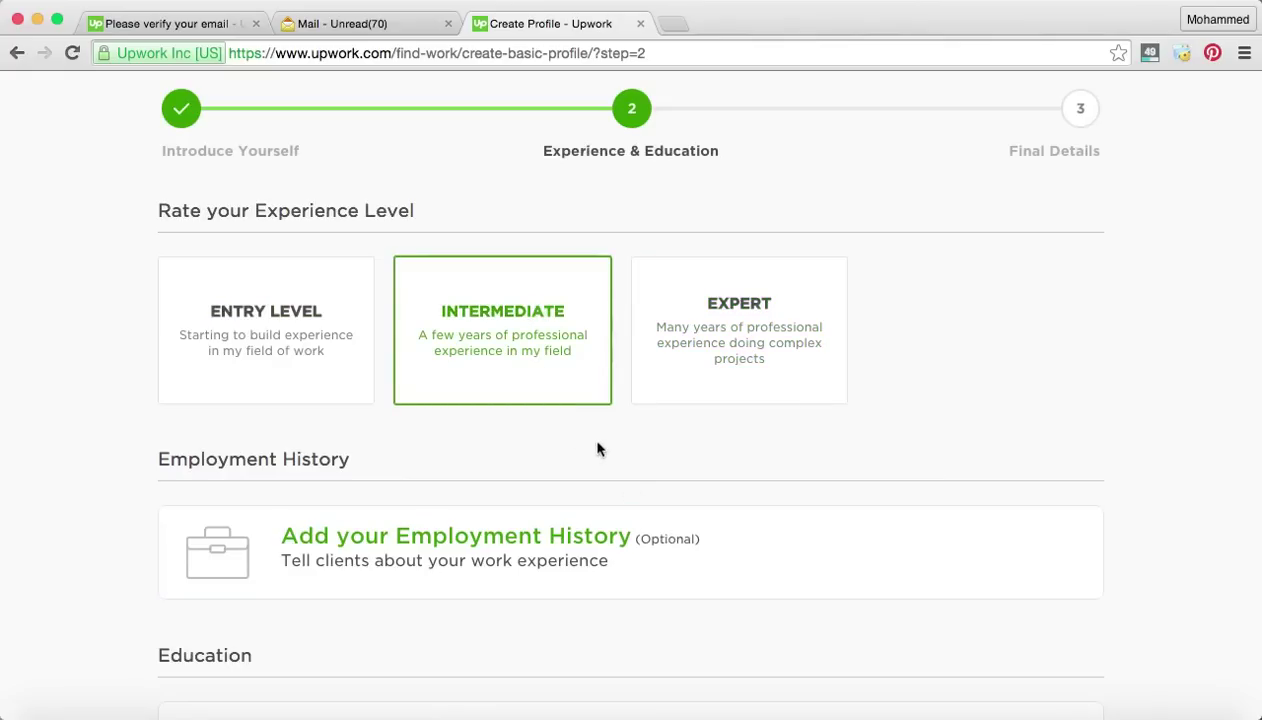
scroll(597, 449, down, 1)
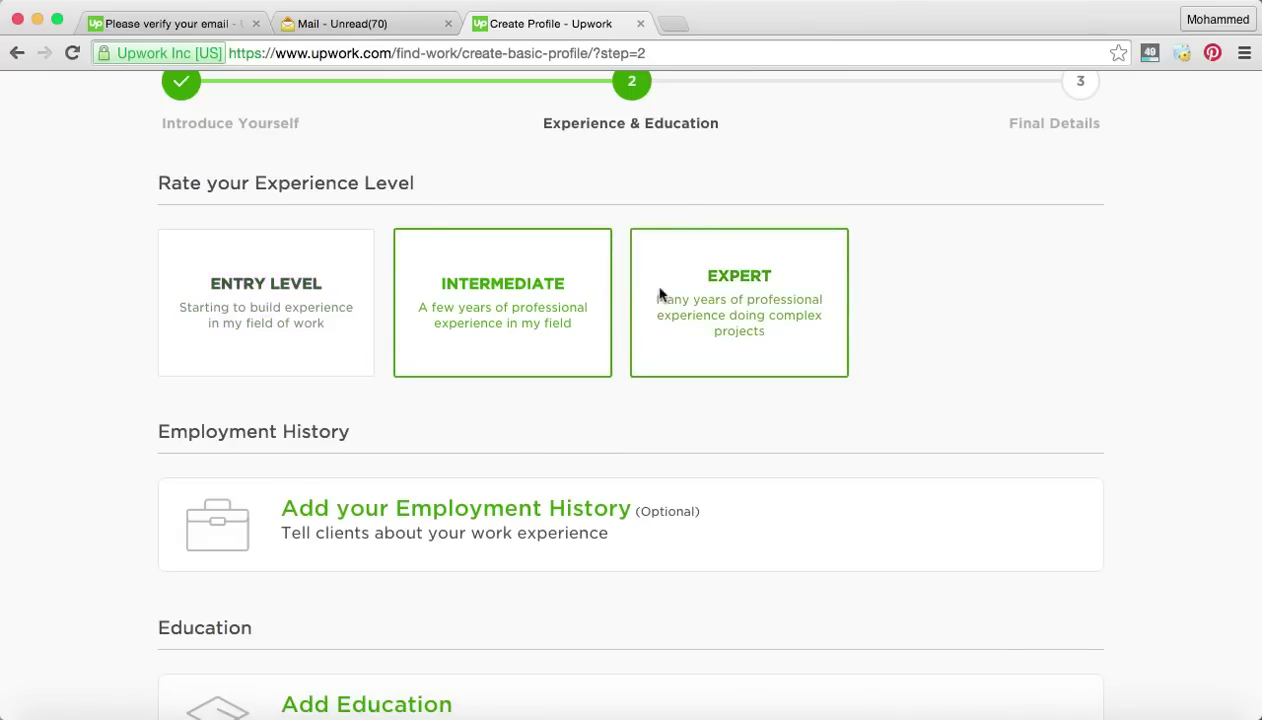
scroll(797, 422, down, 3)
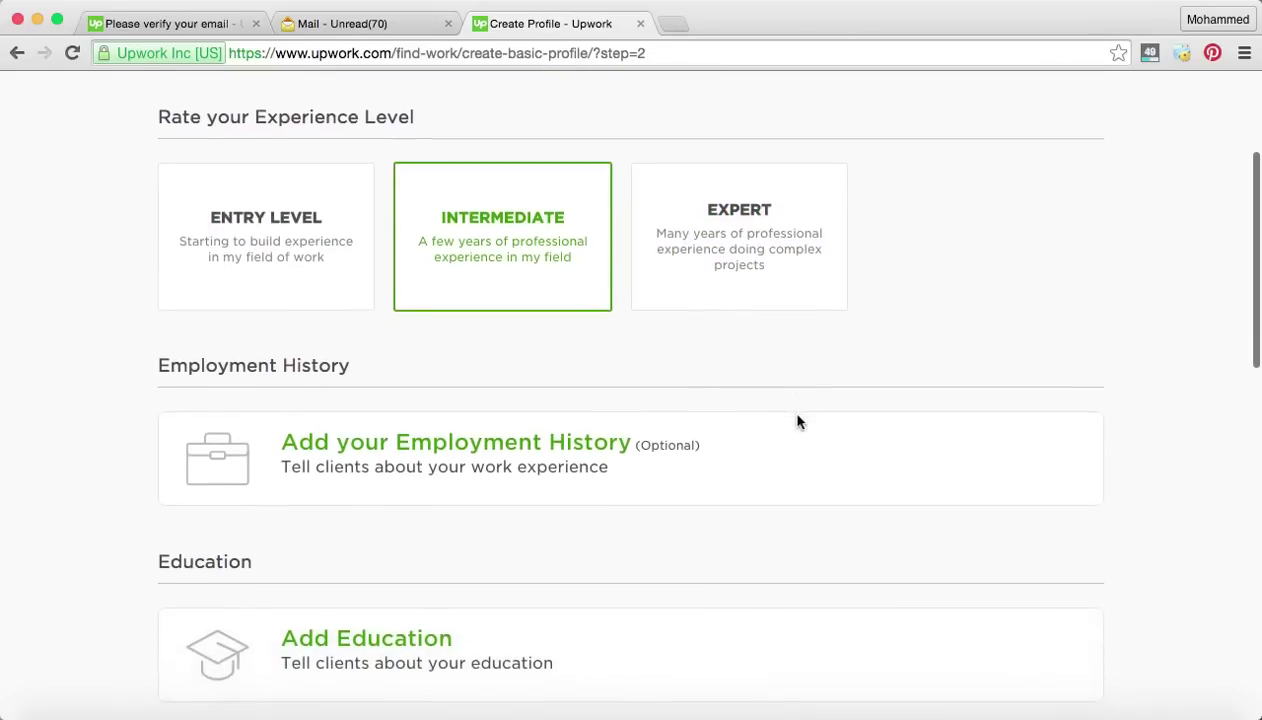
scroll(798, 422, down, 2)
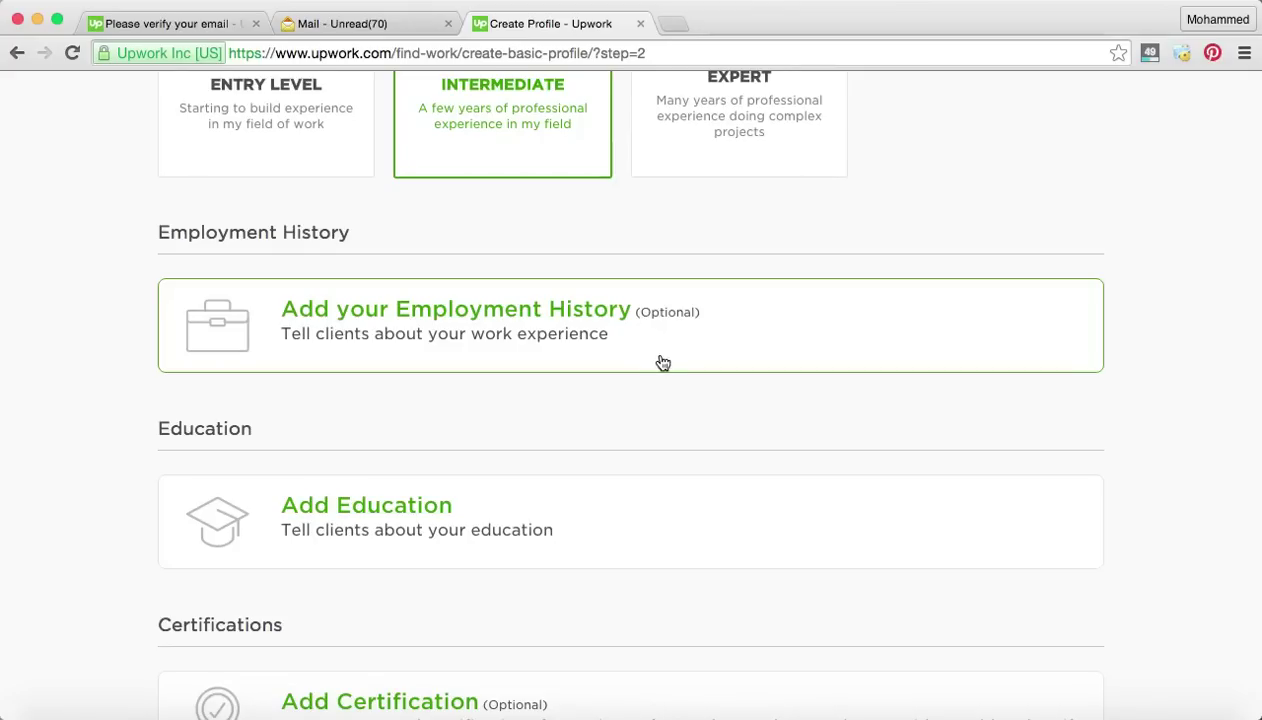
scroll(660, 361, down, 1)
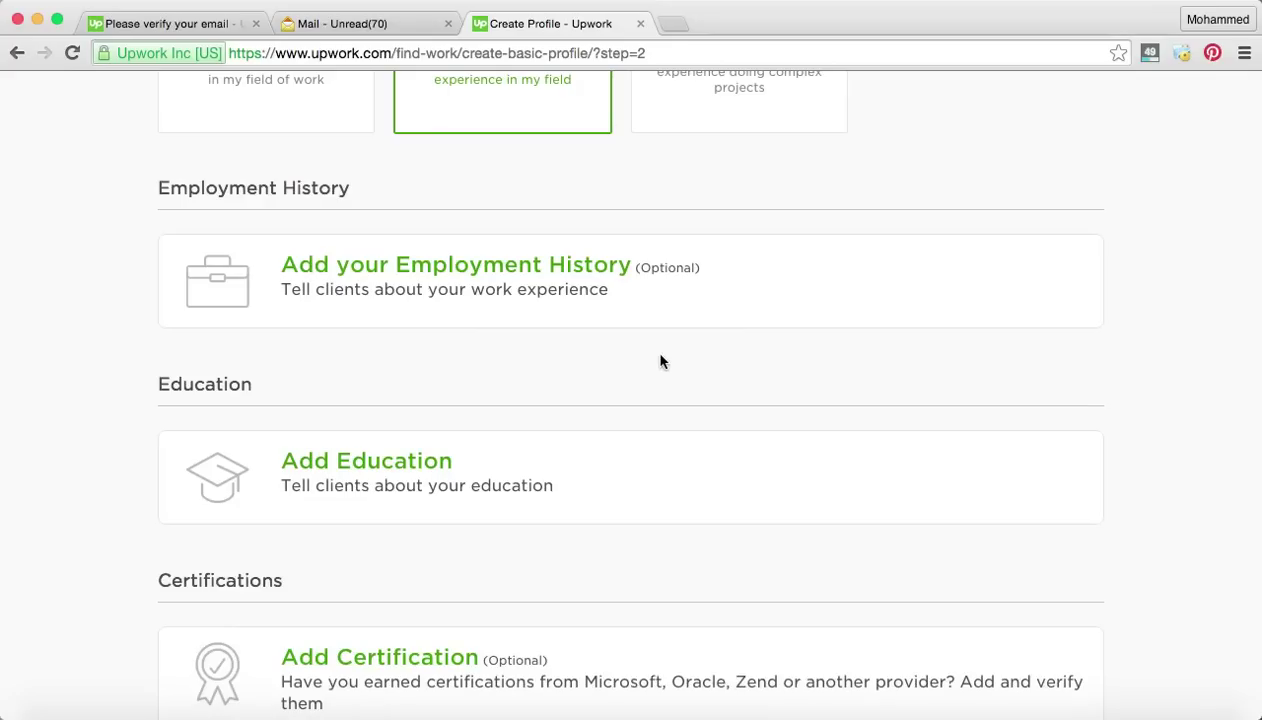
scroll(660, 361, down, 2)
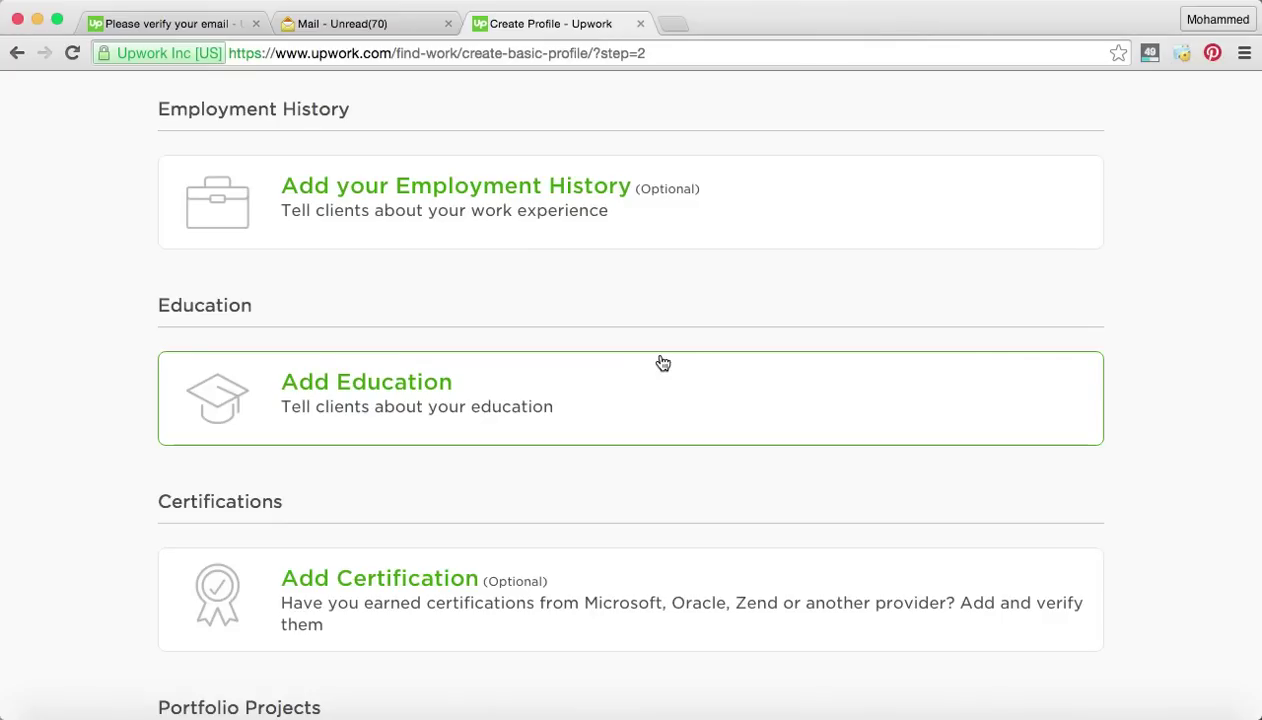
scroll(662, 362, down, 2)
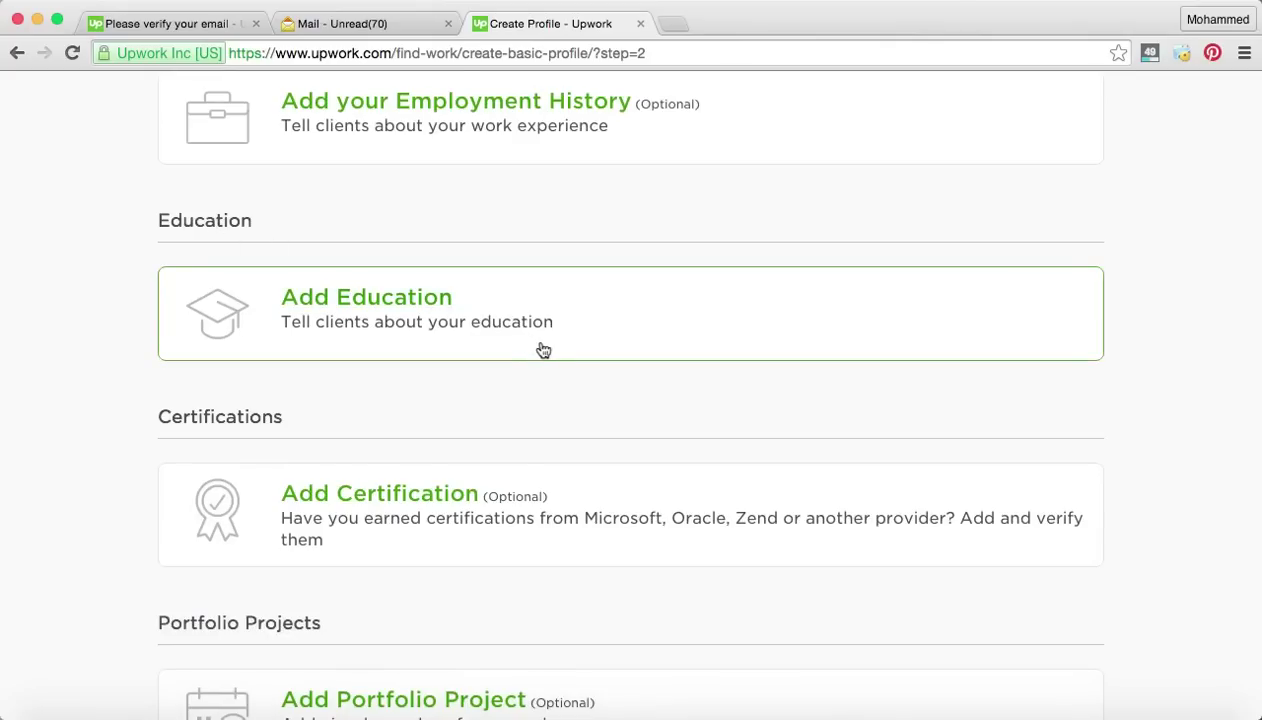
Start an education entry for Cairo University with dates attended from 2008 to 2013.
click(446, 298)
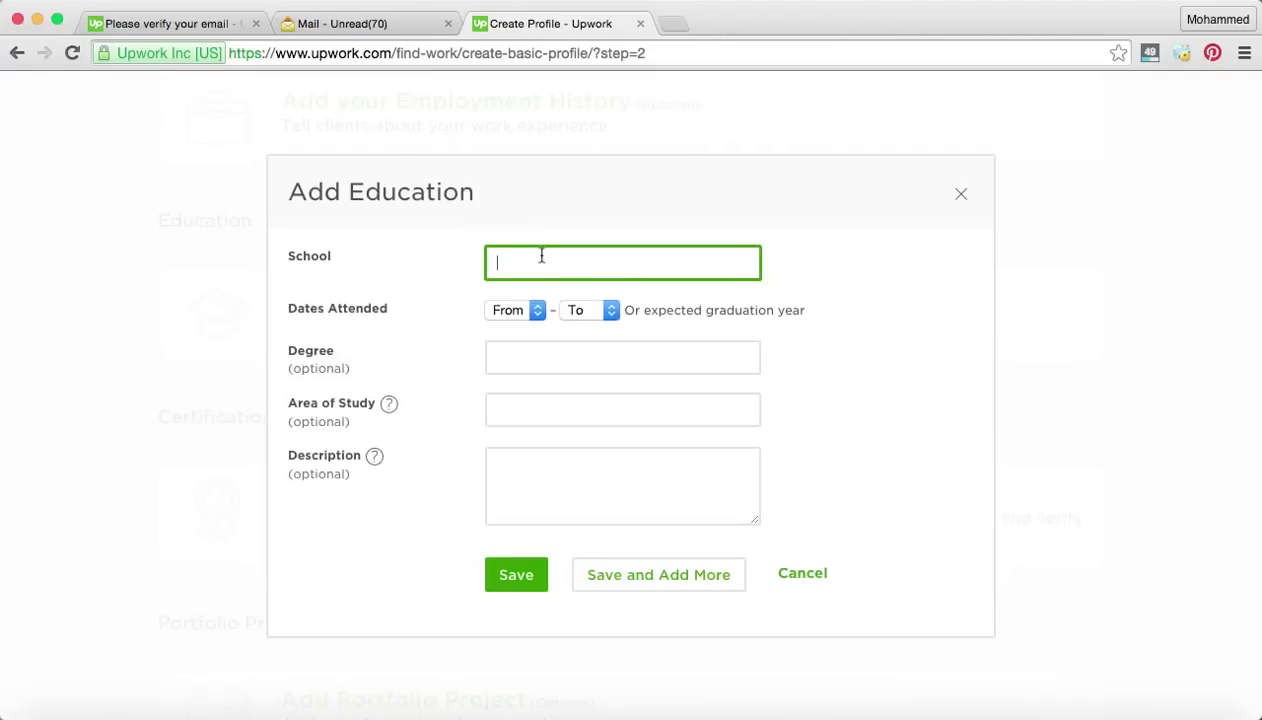
text(Cairo University)
click(535, 312)
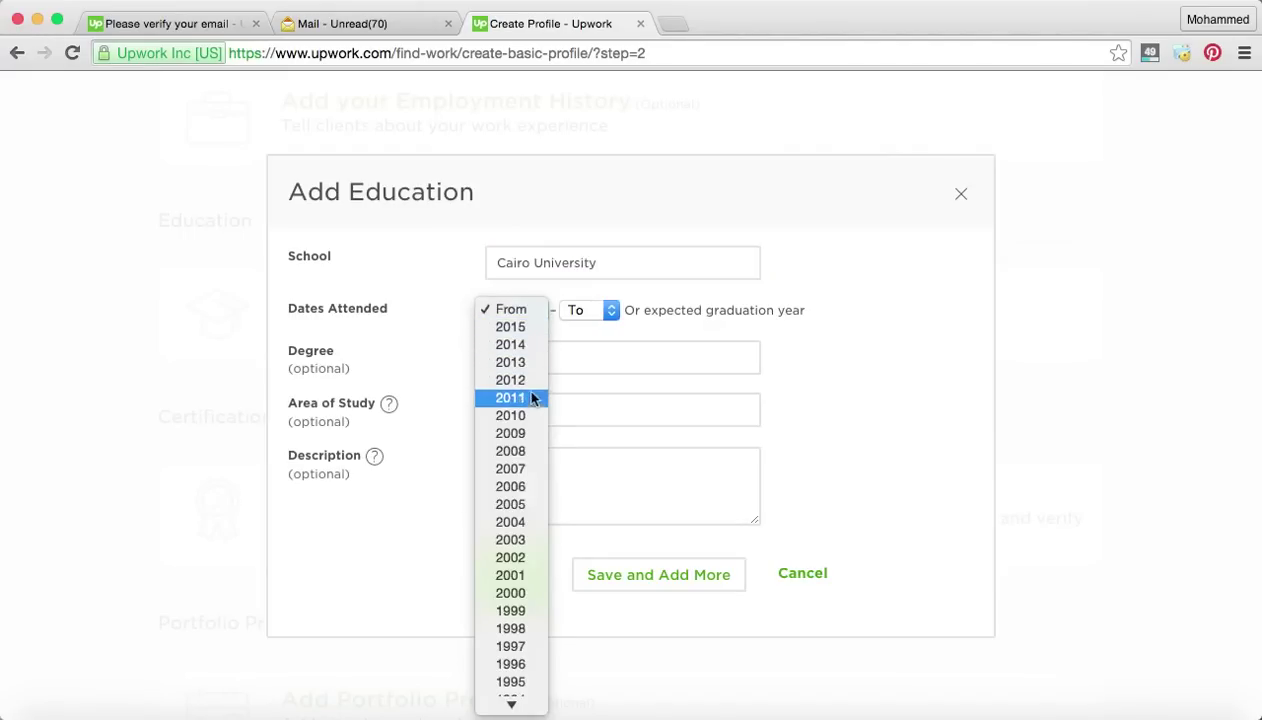
click(525, 451)
click(611, 312)
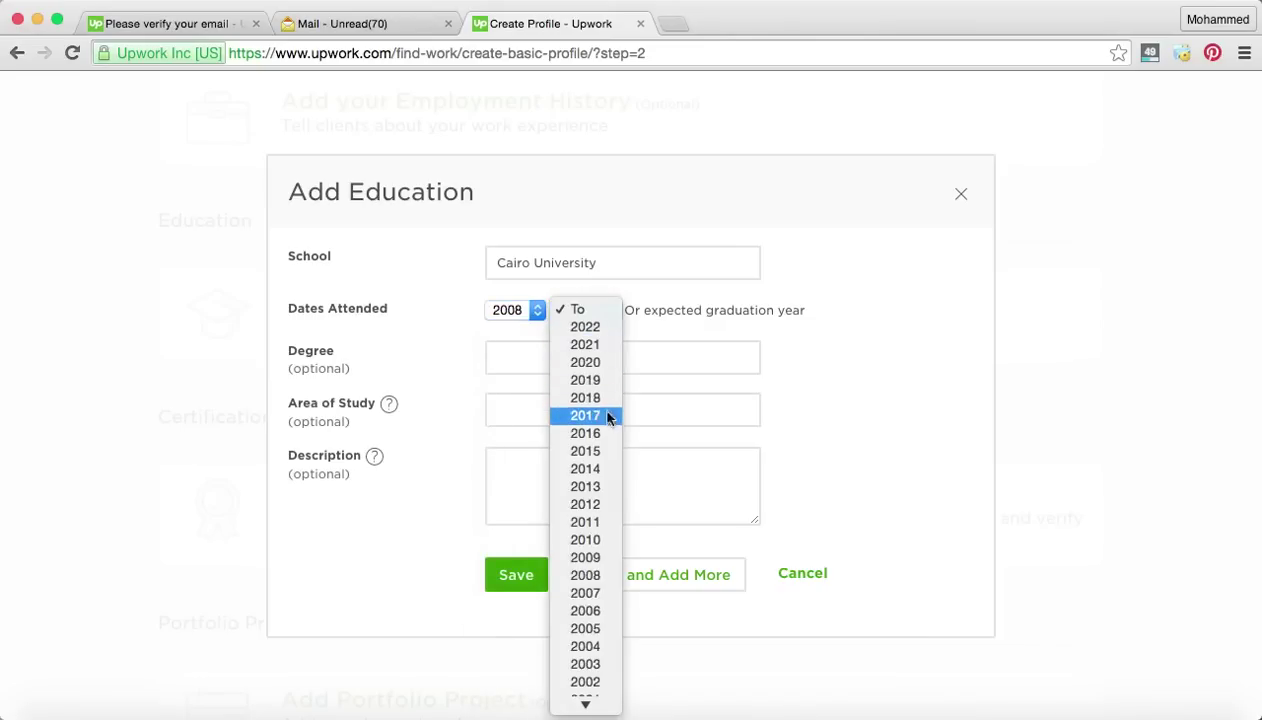
click(604, 487)
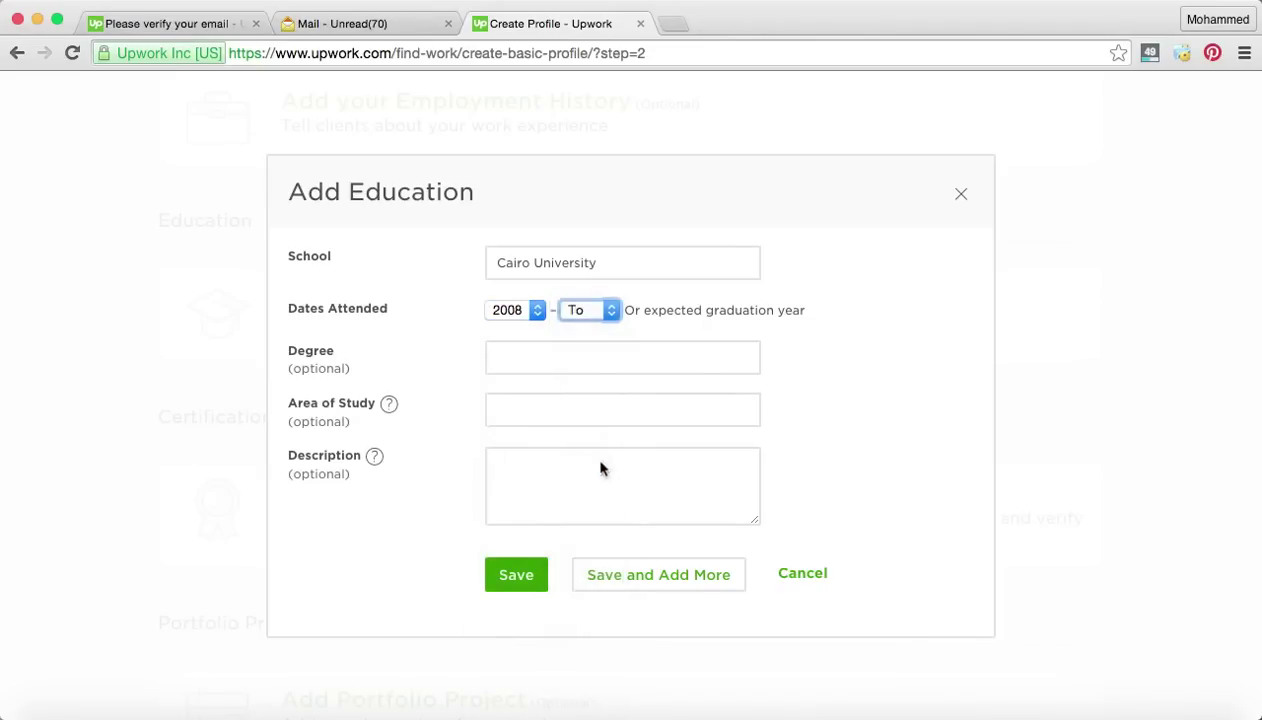
scroll(634, 349, down, 1)
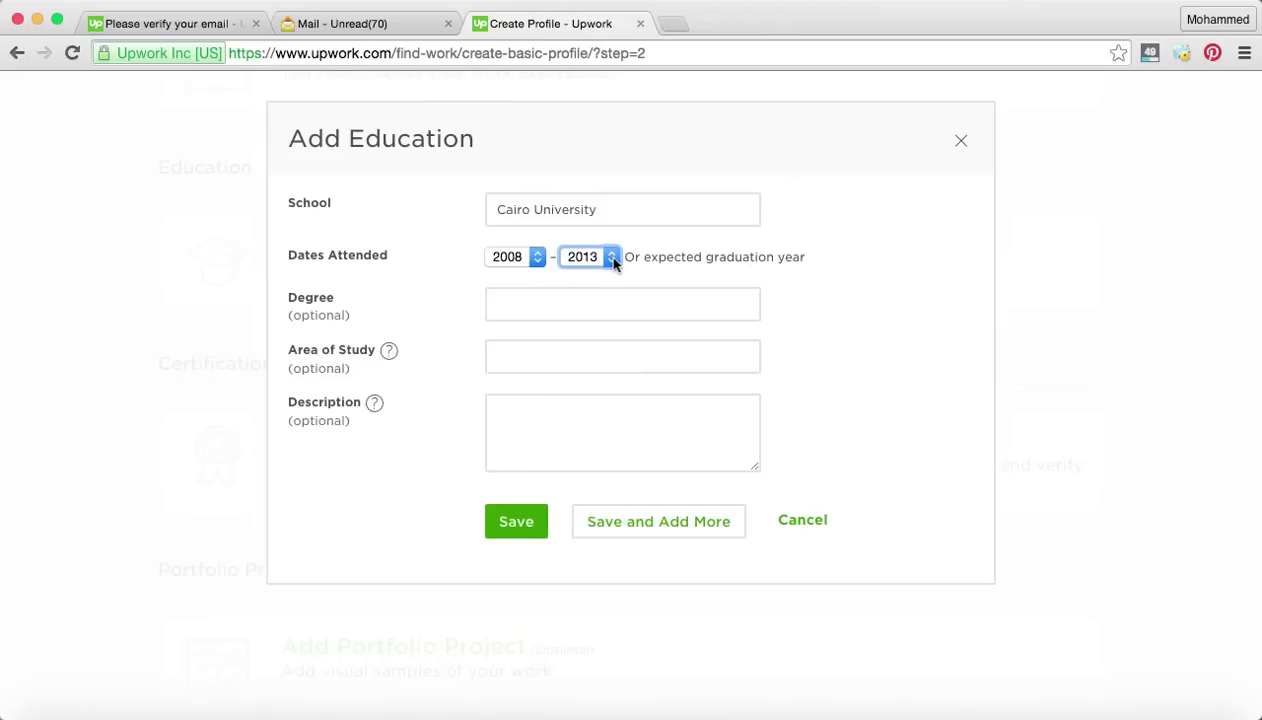
click(556, 302)
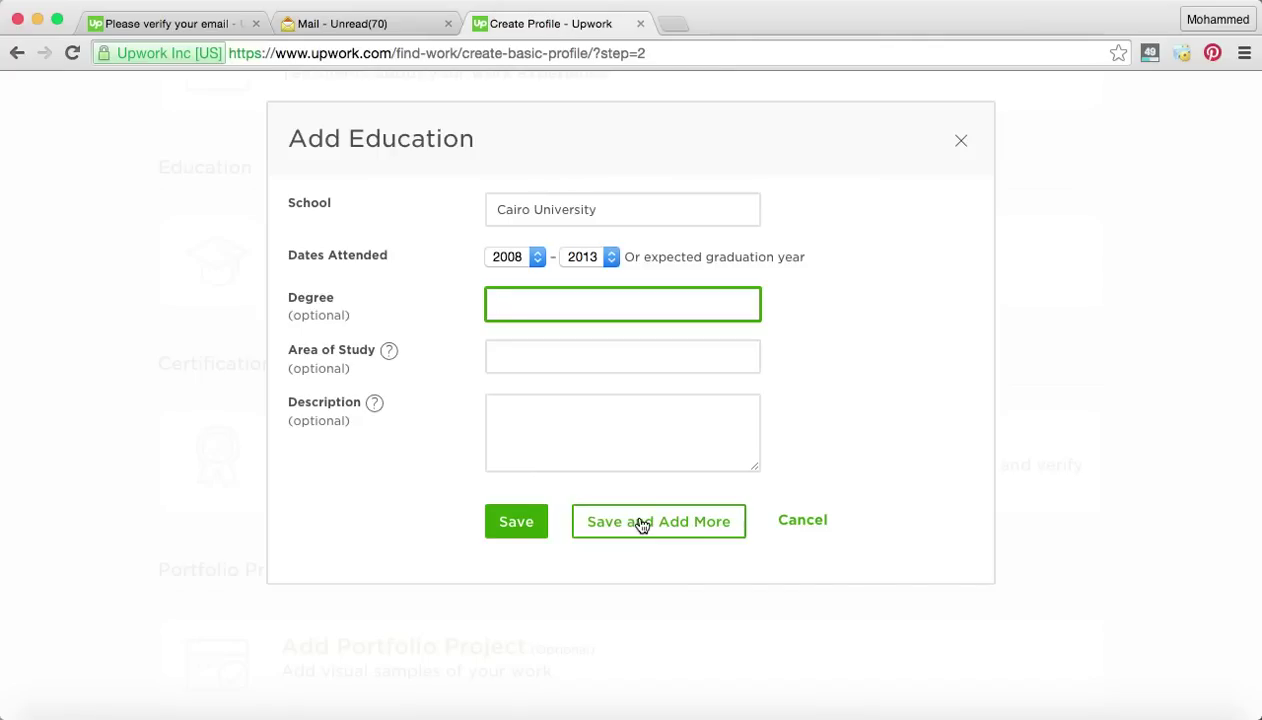
Save the Cairo University 2008–2013 entry and scroll down to the Portfolio Projects section.
click(515, 529)
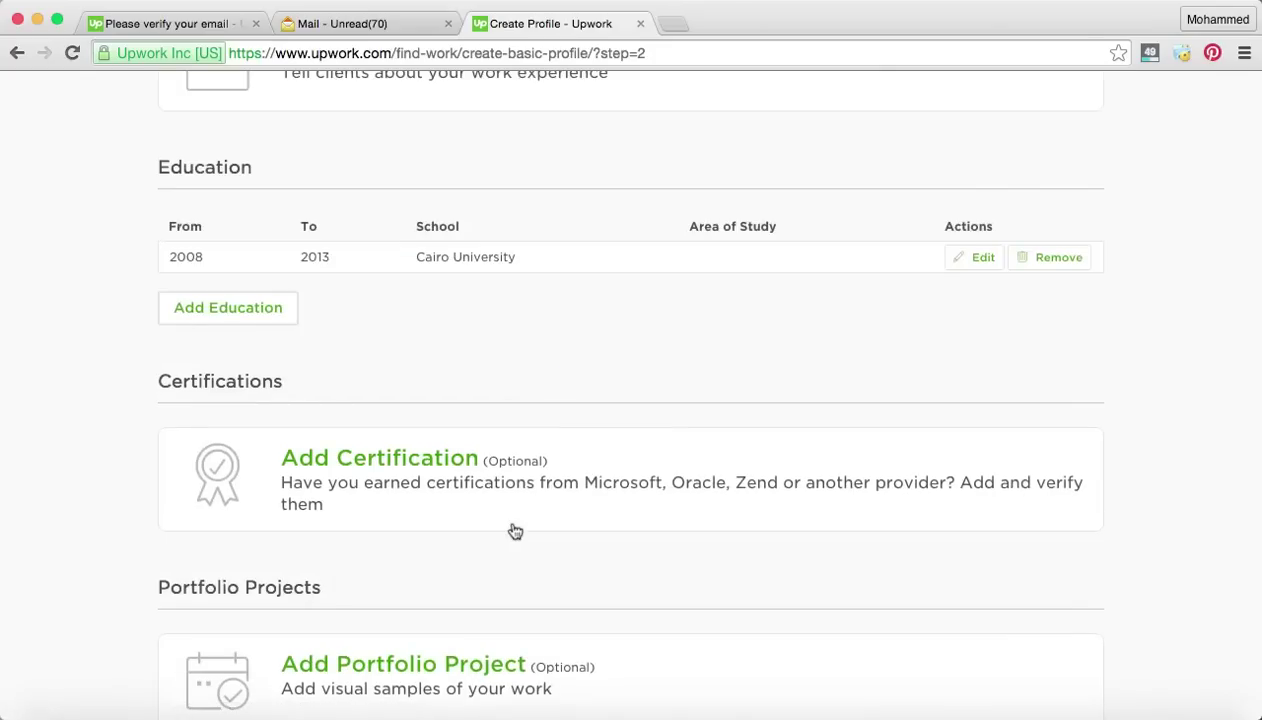
scroll(527, 413, down, 1)
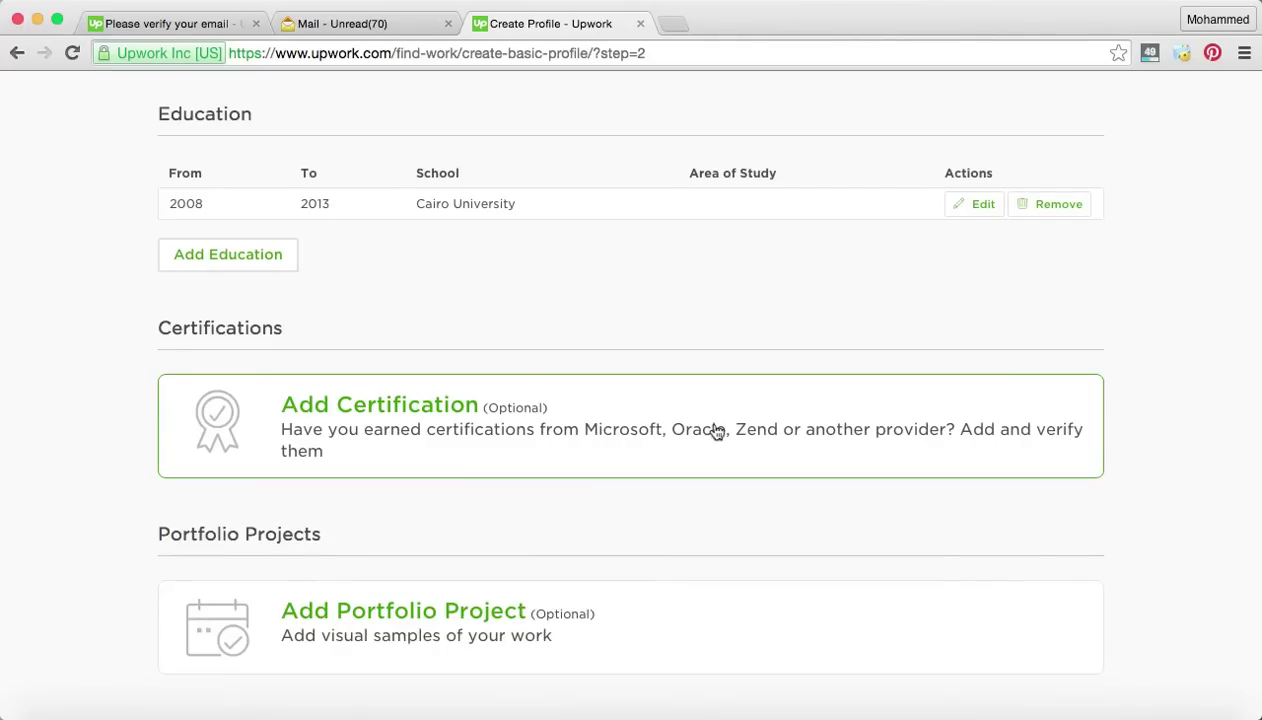
scroll(715, 431, down, 4)
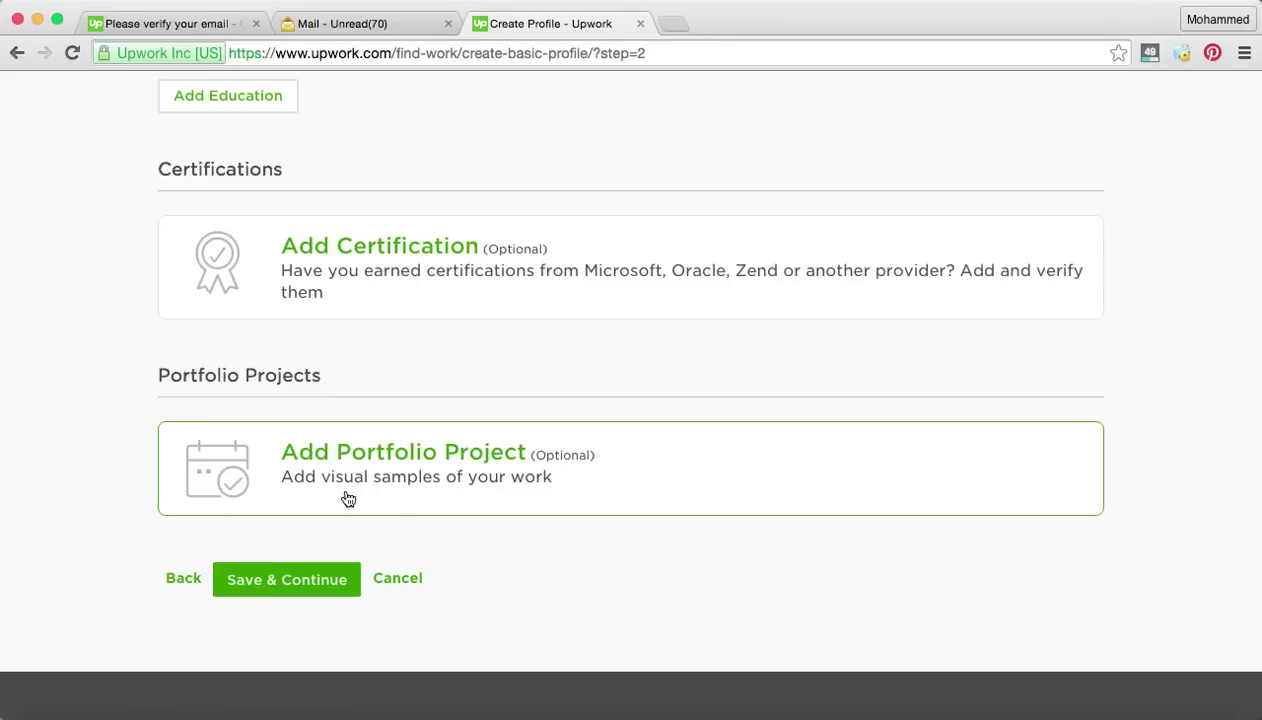
Start a new portfolio project and place the cursor in its empty Project Description box.
click(380, 466)
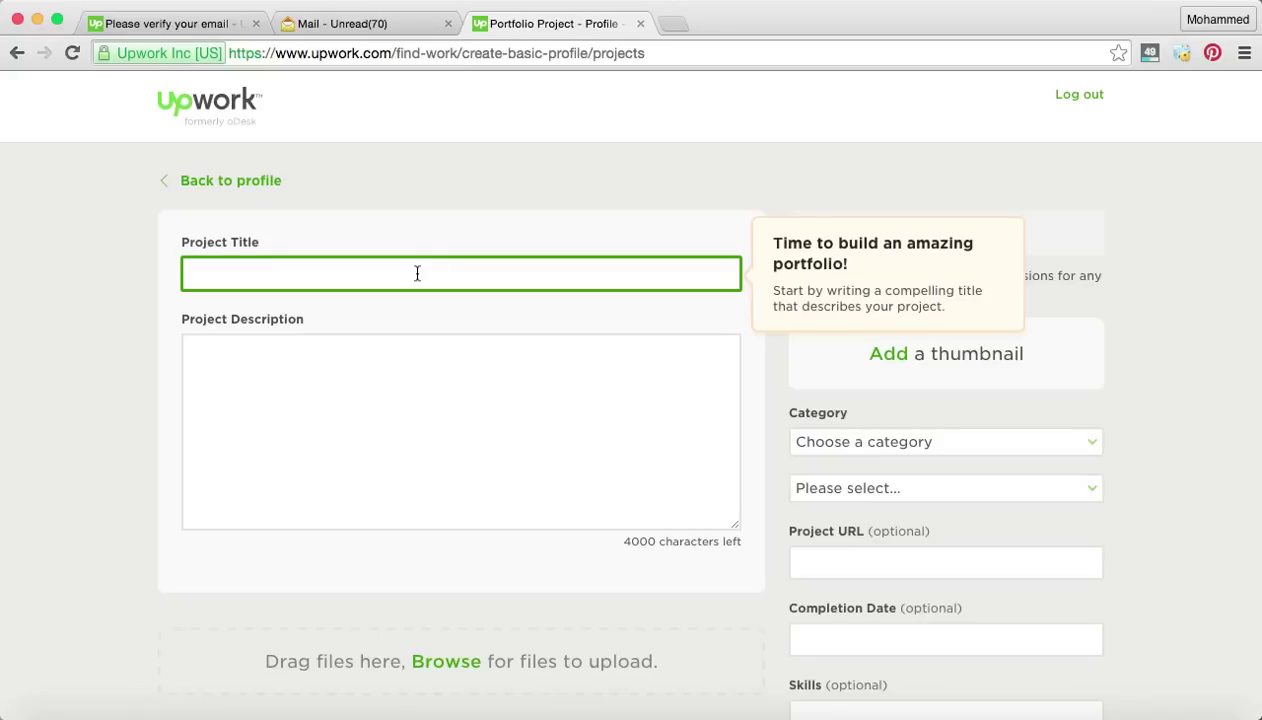
click(355, 404)
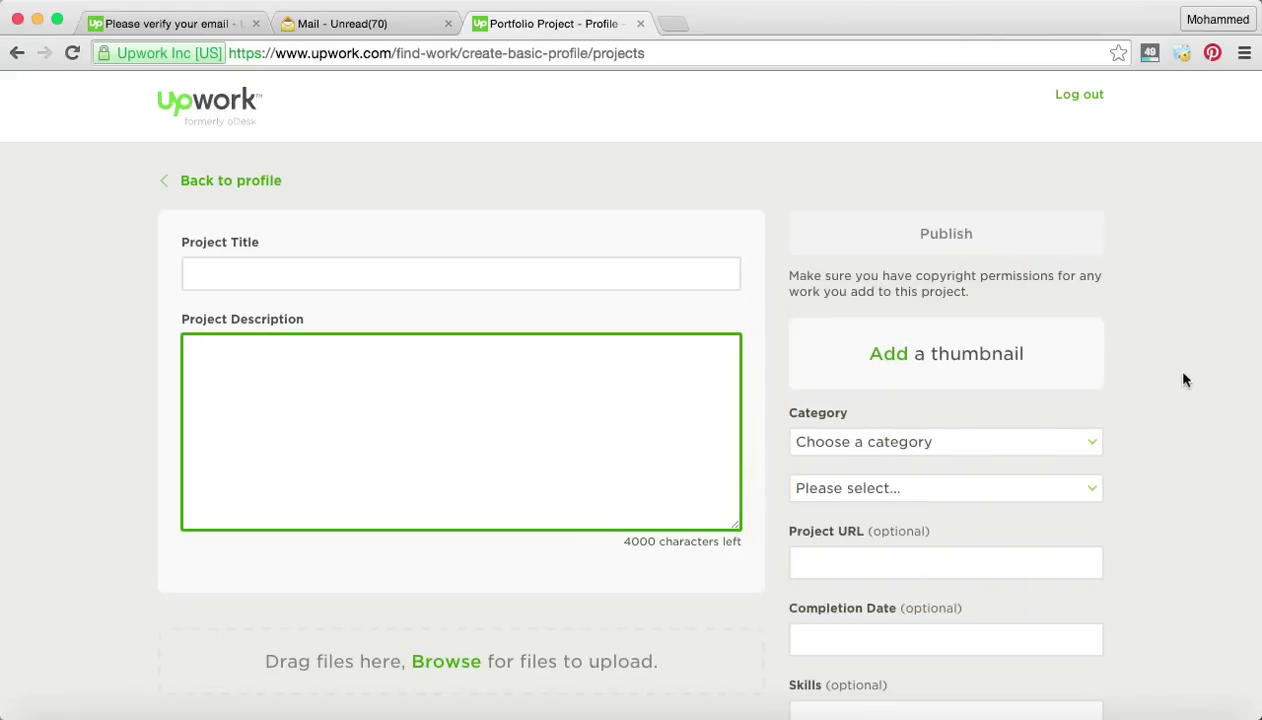
Look through the project categories without picking one, then leave the blank form via Back.
scroll(1030, 320, down, 2)
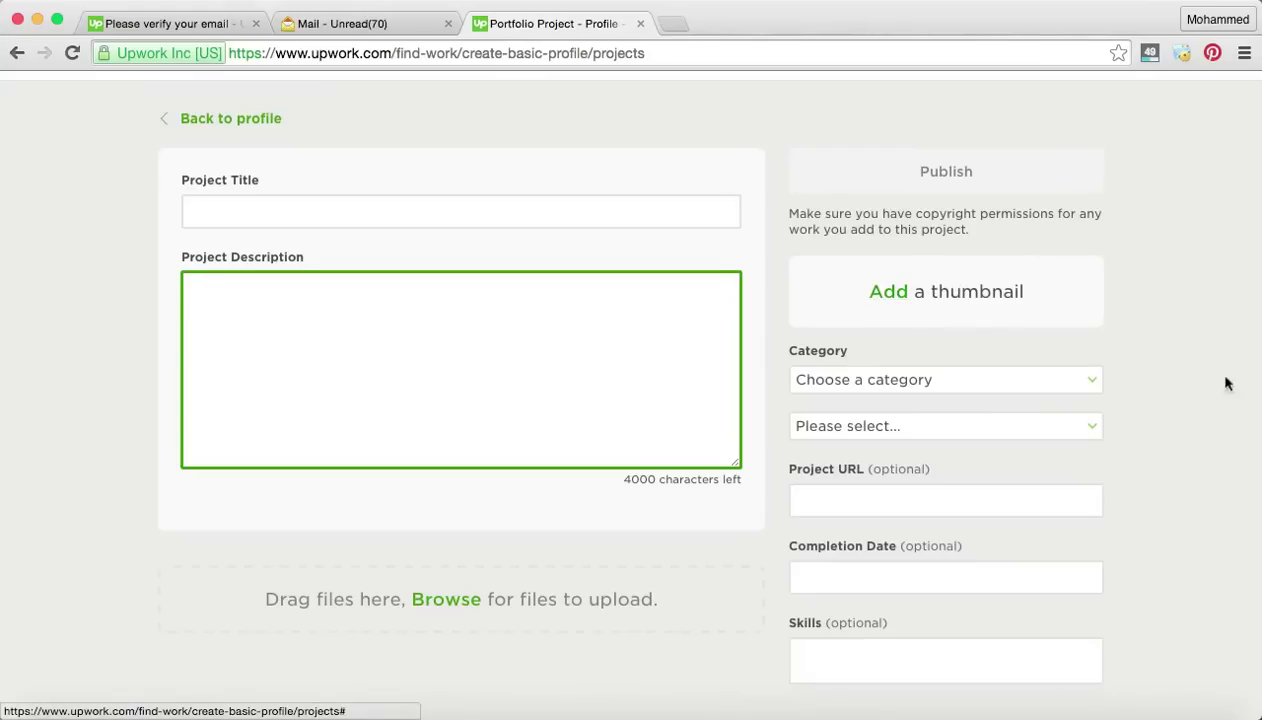
scroll(1258, 393, down, 2)
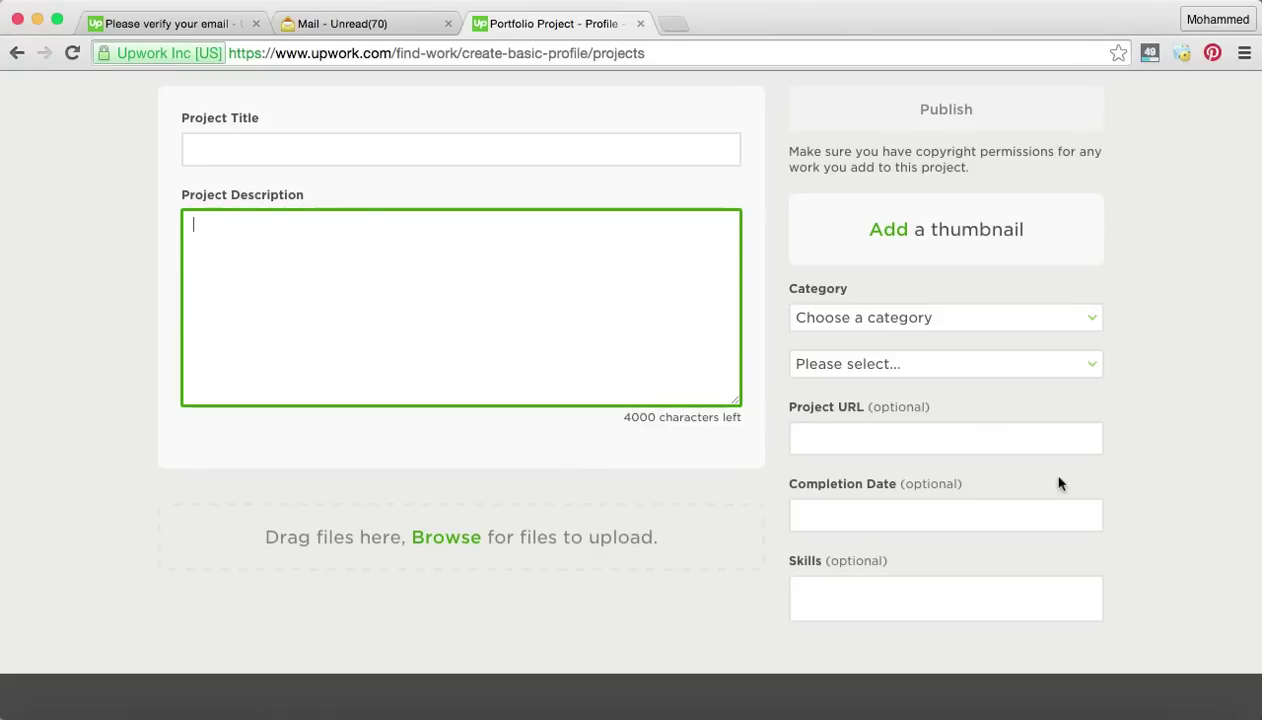
scroll(1018, 424, down, 1)
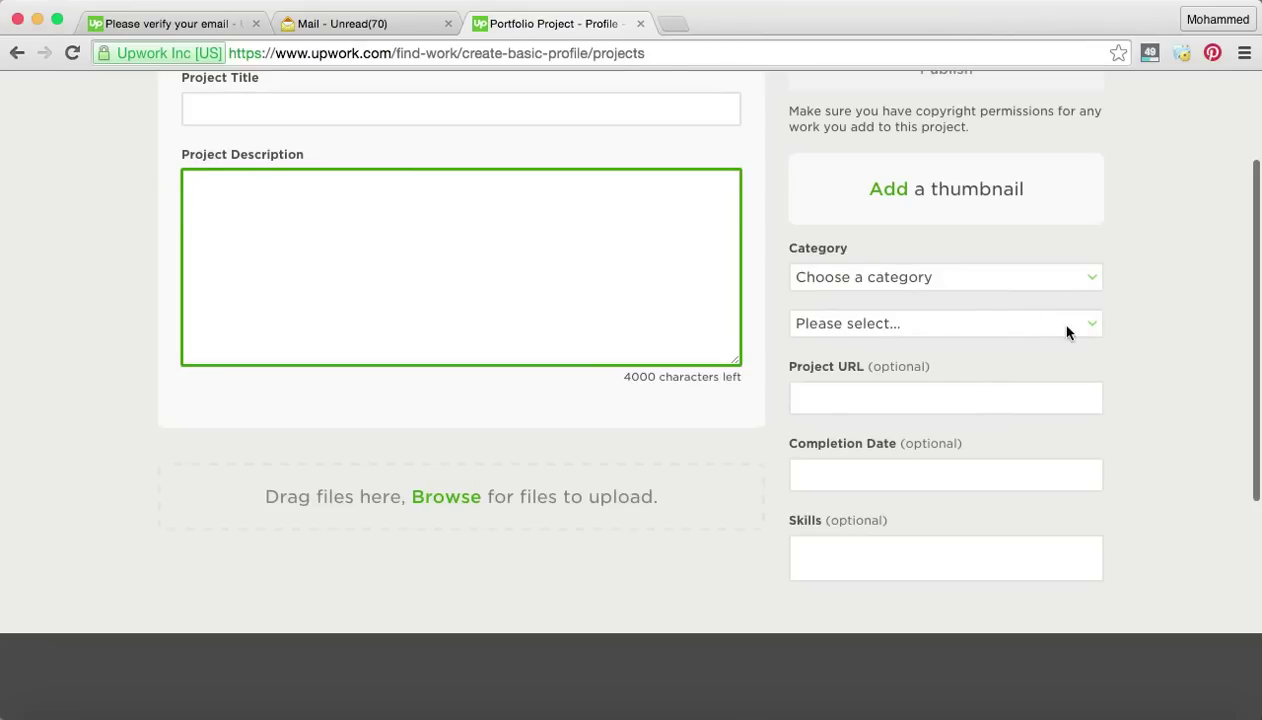
key(space)
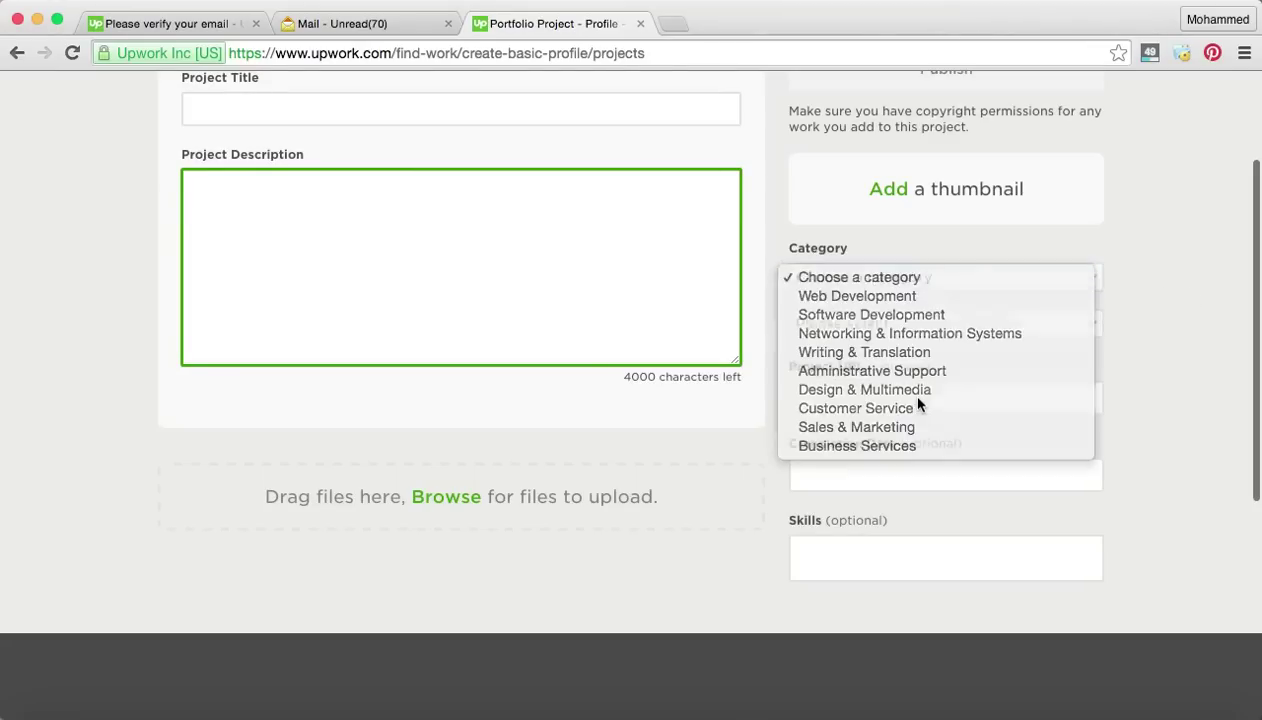
key(Escape)
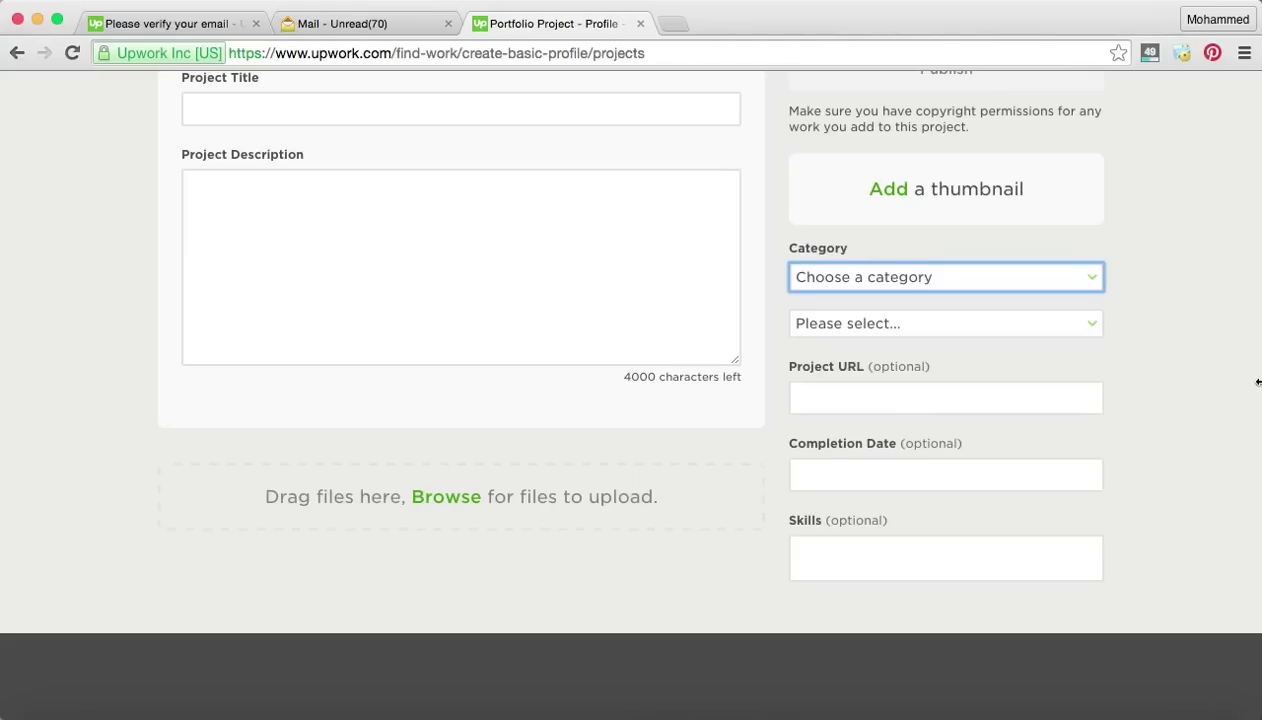
scroll(1253, 380, up, 3)
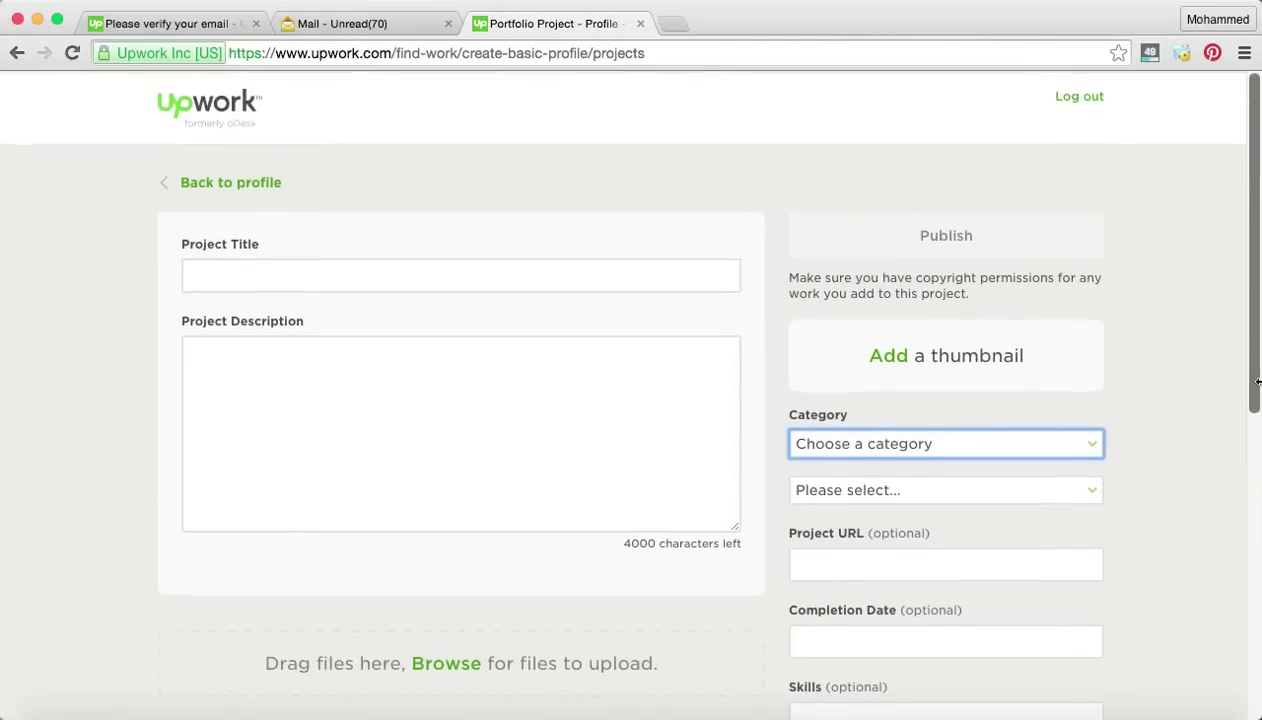
click(15, 55)
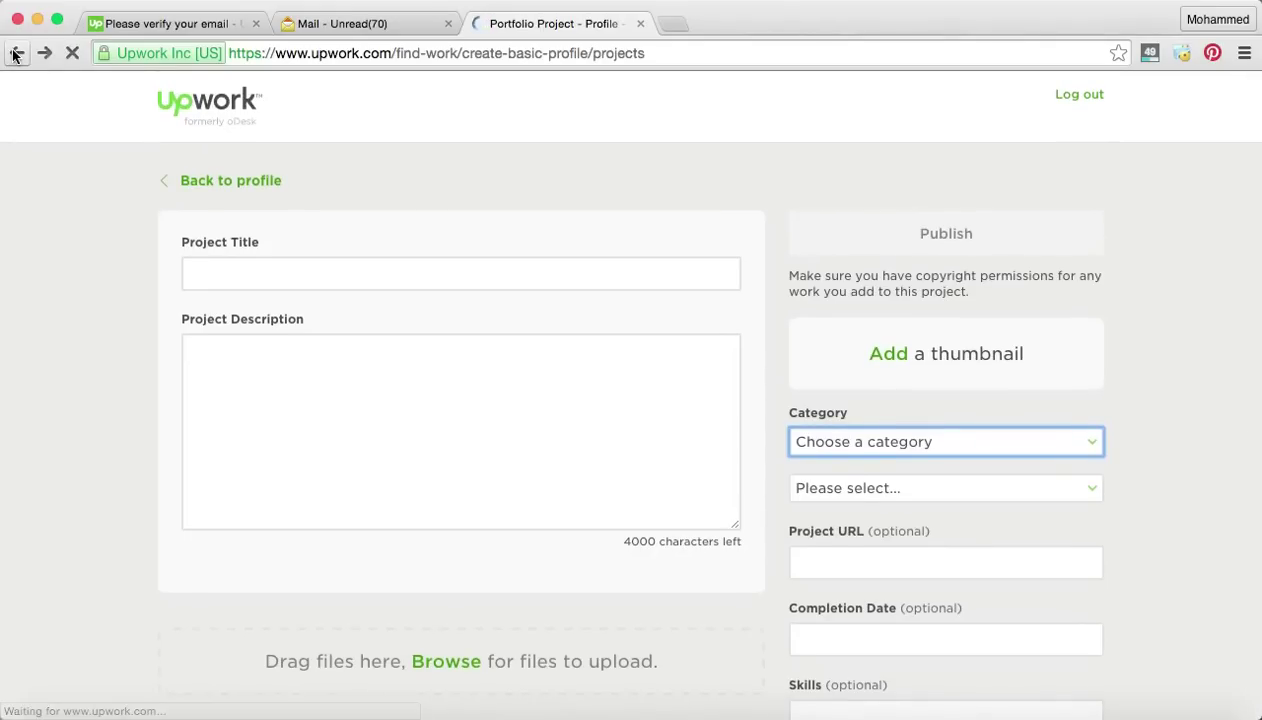